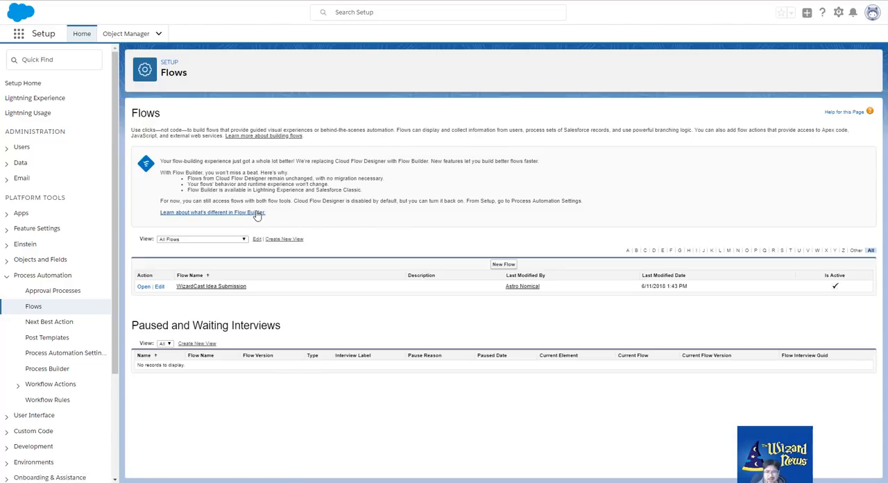
# Create a new flow, dismiss the welcome message, and add a Screen element beside Start on the canvas
pyautogui.click(504, 266)
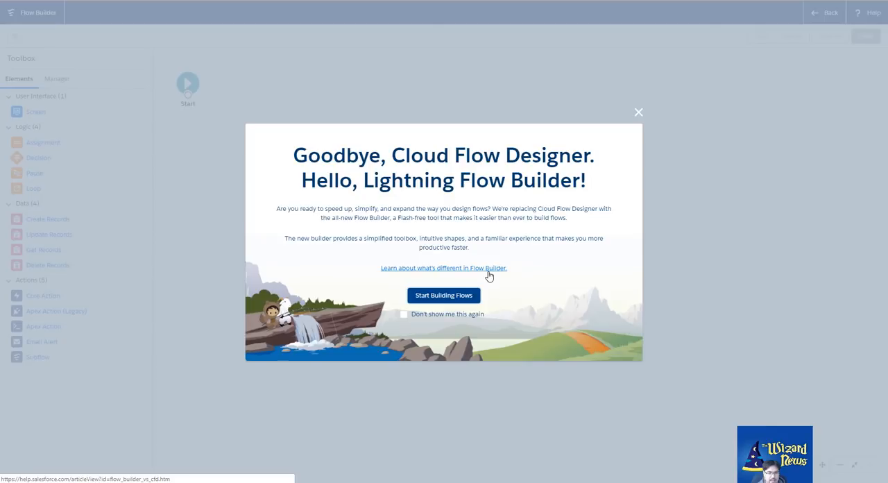
pyautogui.click(639, 113)
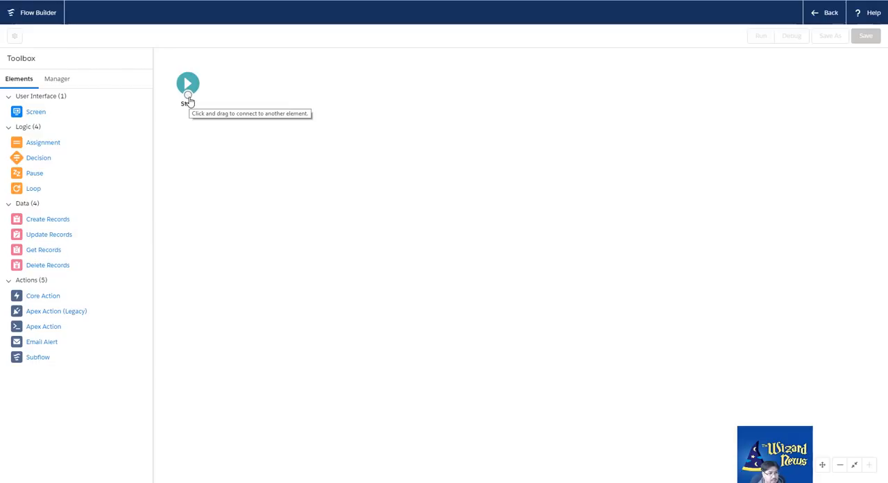
pyautogui.moveTo(189, 101)
pyautogui.mouseDown()
pyautogui.moveTo(199, 132)
pyautogui.moveTo(189, 96)
pyautogui.moveTo(227, 124)
pyautogui.moveTo(187, 95)
pyautogui.mouseUp()
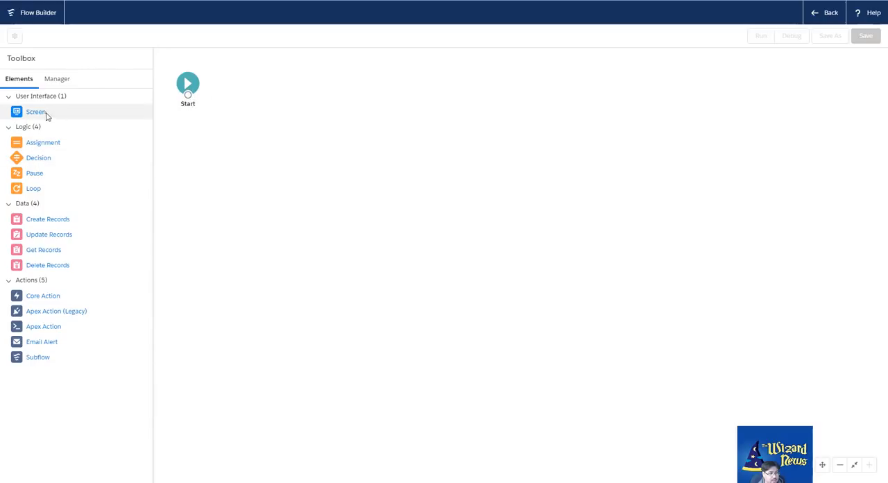
pyautogui.moveTo(19, 115); pyautogui.dragTo(228, 83)
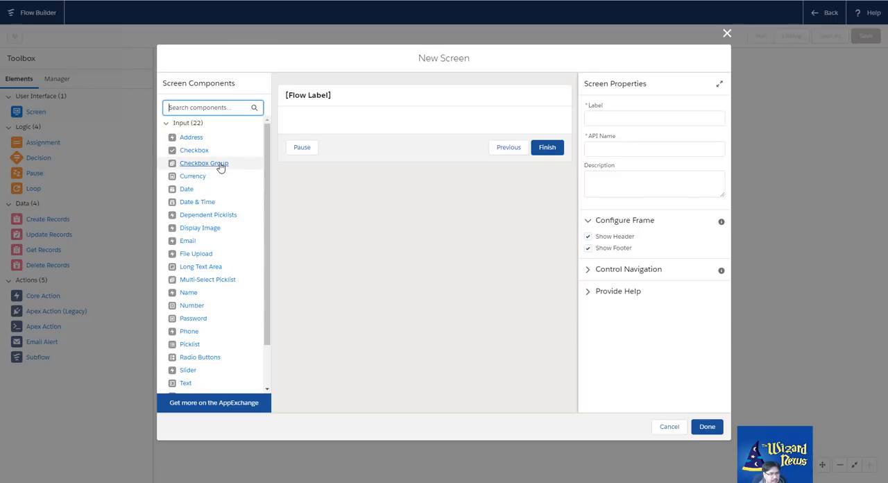
# Add a Display Text component to the new screen's layout
pyautogui.scroll(-1, 224, 177)
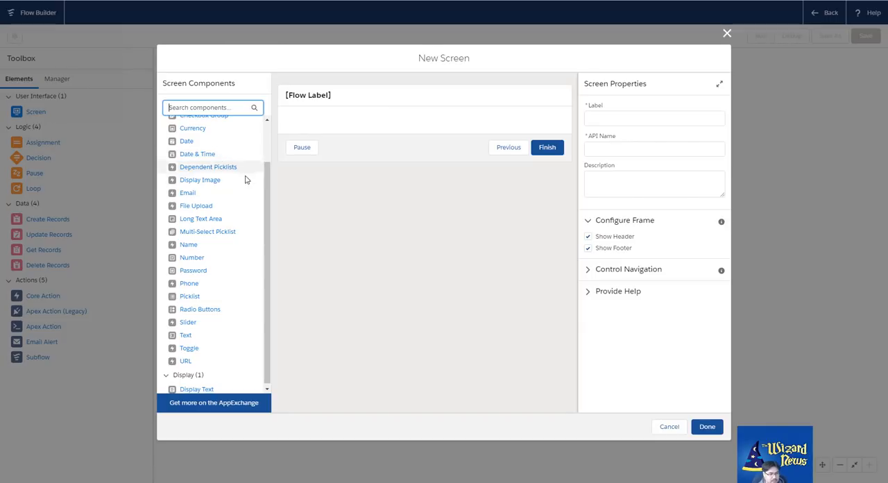
pyautogui.scroll(-1, 246, 195)
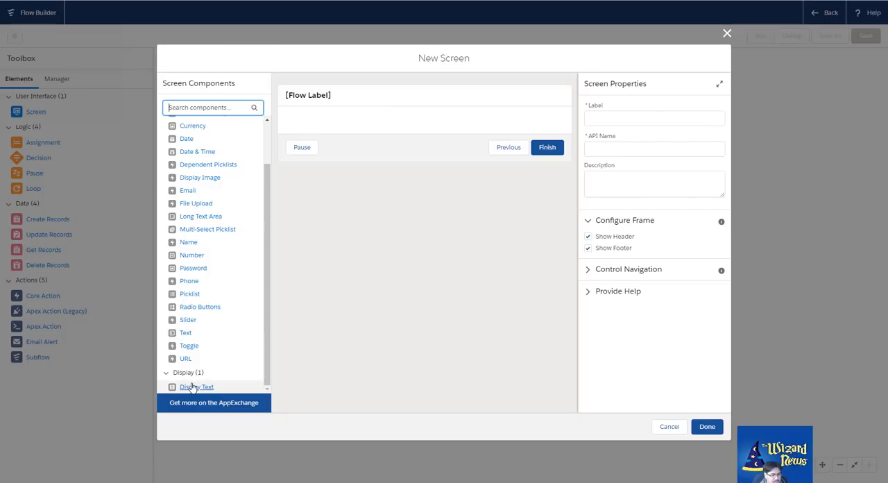
pyautogui.moveTo(187, 382); pyautogui.dragTo(344, 120)
pyautogui.moveTo(213, 390); pyautogui.dragTo(324, 129)
# Set the Display Text component's API name to Display_Instructions
pyautogui.click(612, 122)
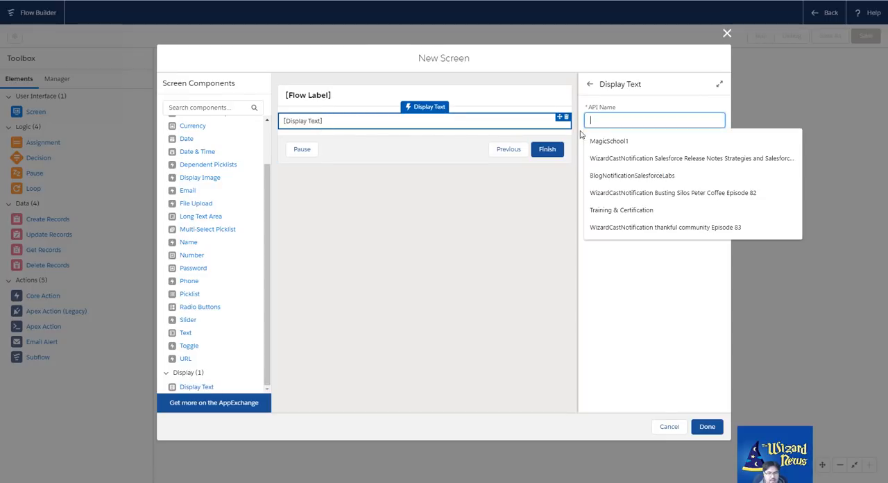
pyautogui.press('Escape')
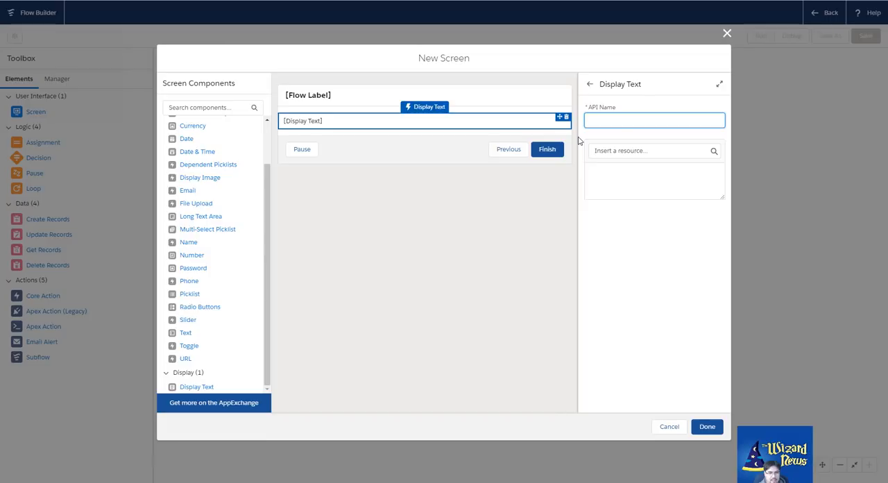
pyautogui.write('Out')
pyautogui.write('Display Instruct')
pyautogui.write('ions')
pyautogui.press('Tab')
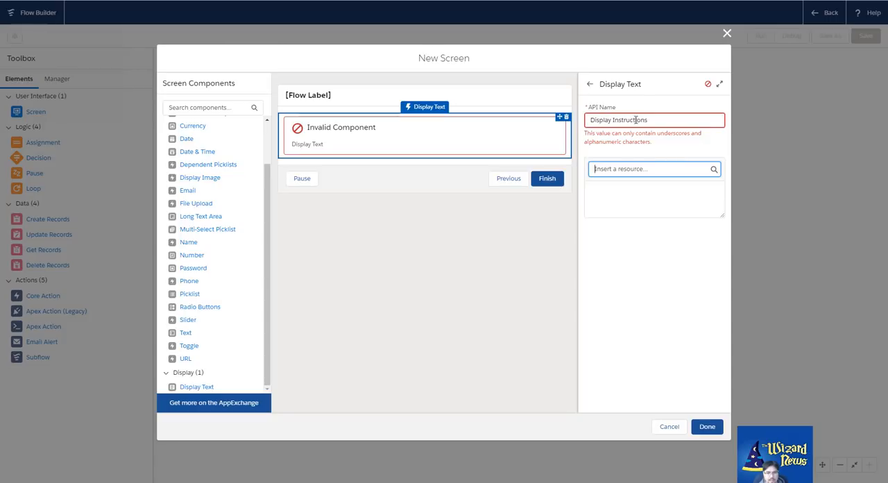
pyautogui.click(615, 119)
pyautogui.press('BackSpace')
pyautogui.write('_')
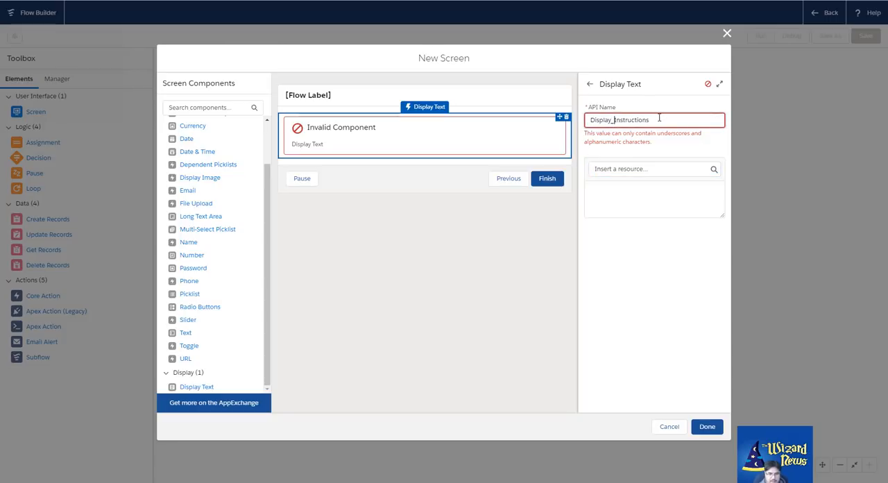
# Enter "Hi I'm instructions for a screen!" as the Display Text component's content
pyautogui.click(619, 197)
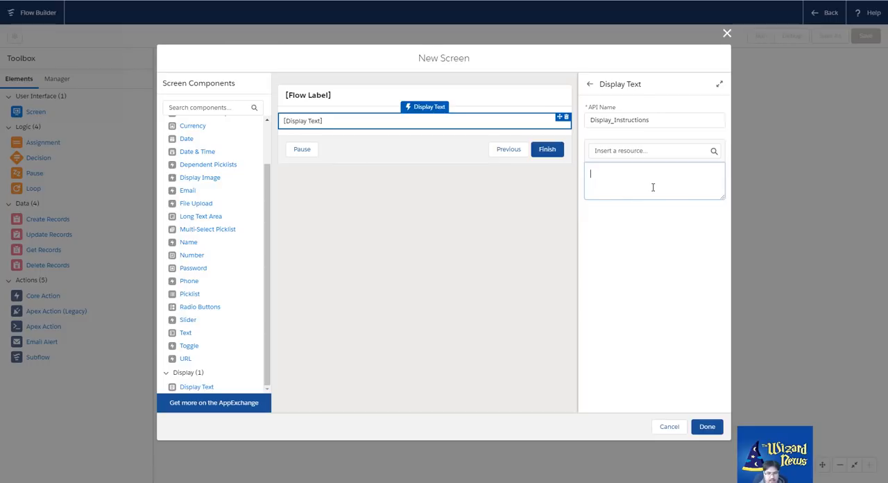
pyautogui.write("Hi I'm instructions for a screen!")
# Browse the $Flow global variables available as resources for the display text, and clear the resource search
pyautogui.click(653, 151)
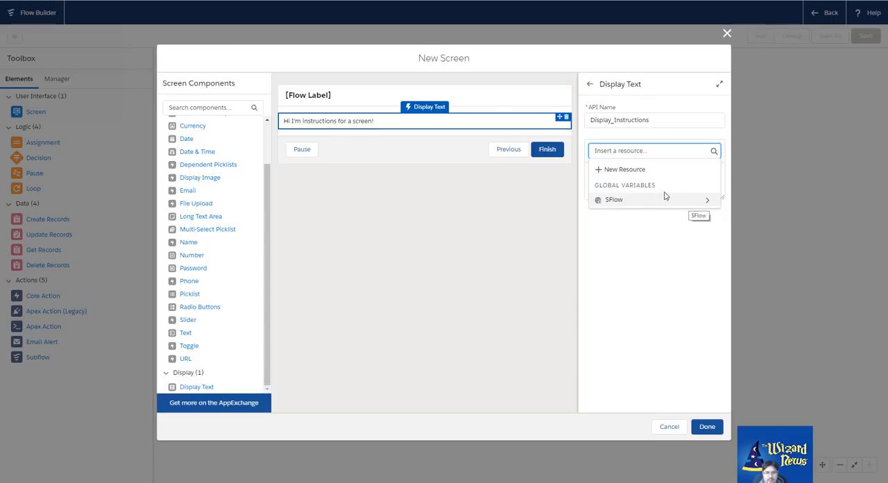
pyautogui.click(710, 202)
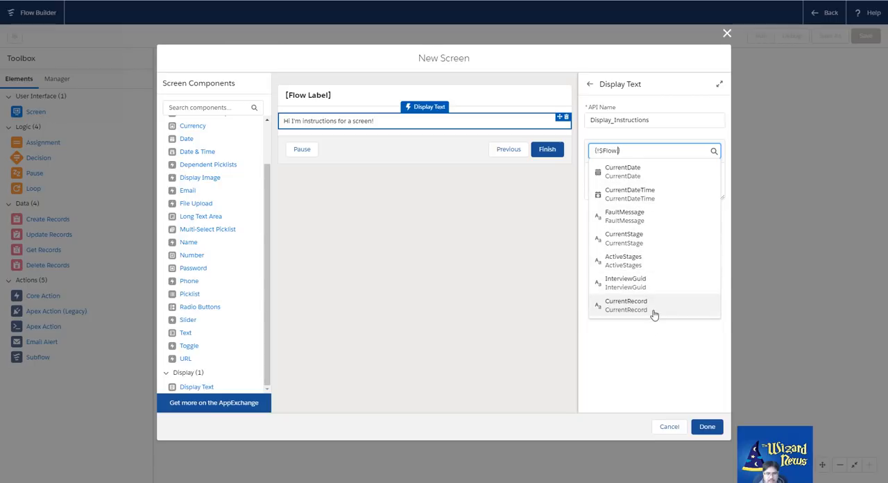
pyautogui.moveTo(629, 150); pyautogui.dragTo(583, 149)
pyautogui.press('BackSpace')
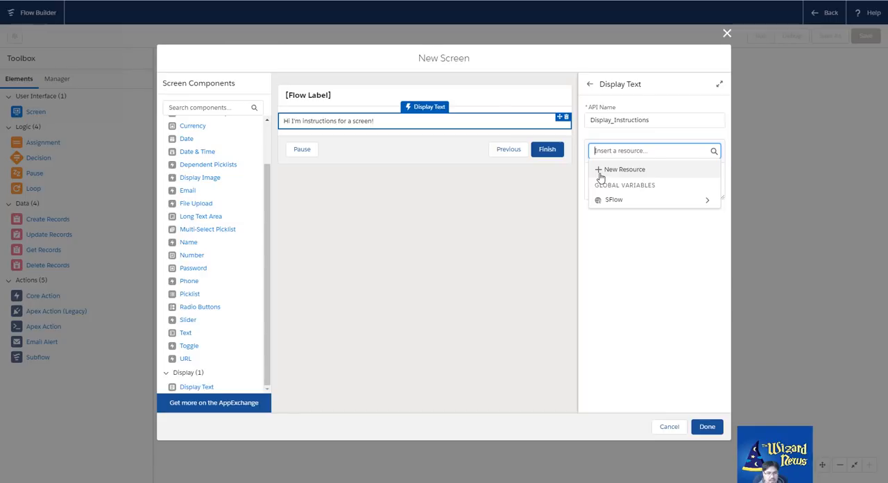
pyautogui.click(632, 272)
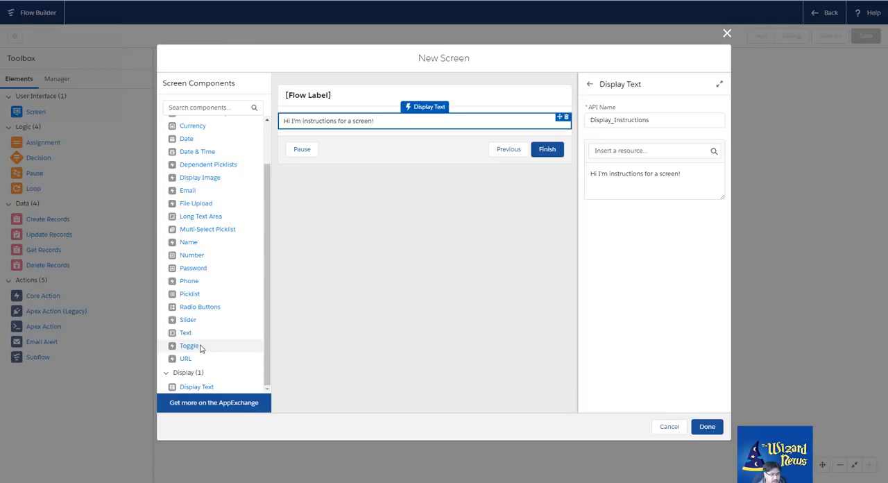
# Add a Slider component below the display text and set its API name to Slider
pyautogui.moveTo(188, 320); pyautogui.dragTo(381, 149)
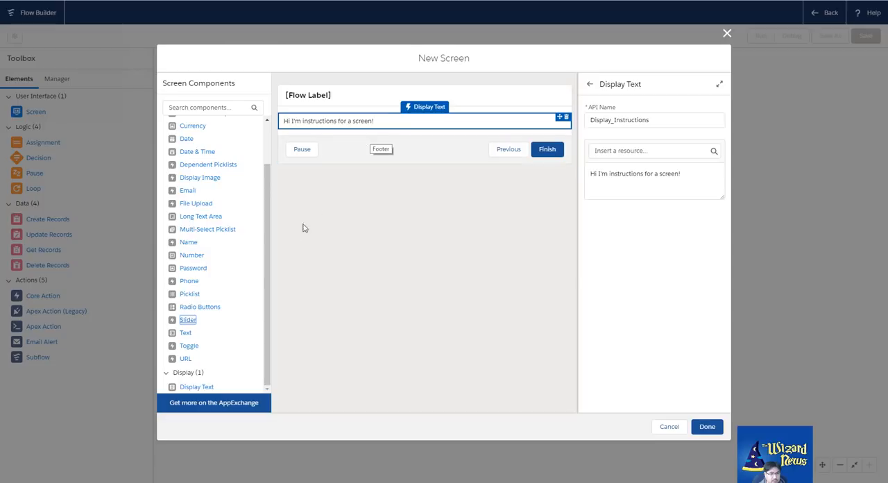
pyautogui.moveTo(187, 320); pyautogui.dragTo(375, 139)
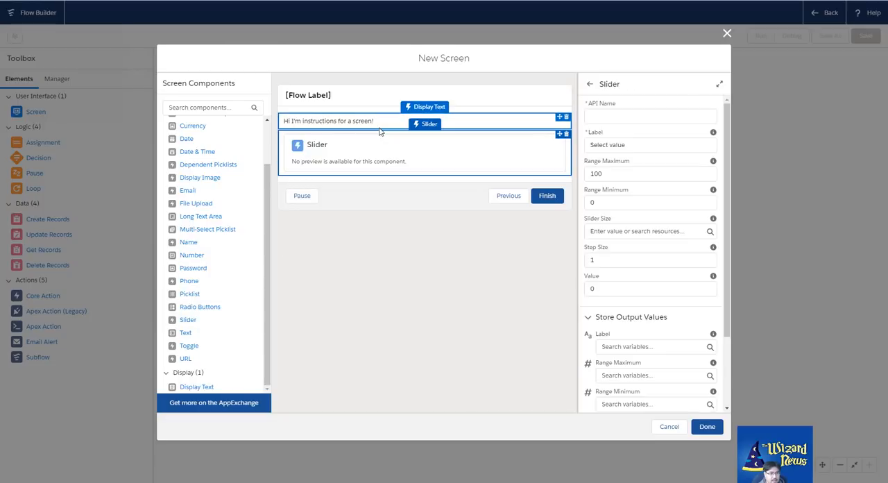
pyautogui.click(614, 111)
pyautogui.write('Slider')
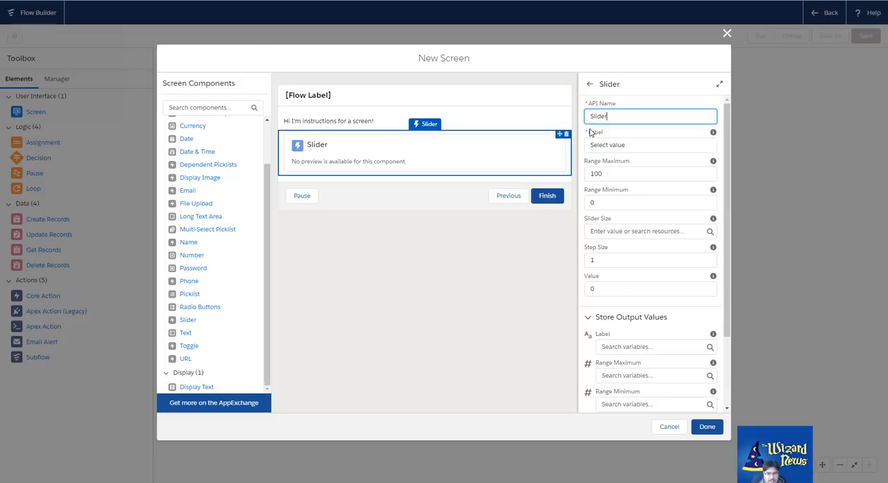
# Try the $GlobalConstant.True constant as the slider's label and check the options for its slider size
pyautogui.click(639, 140)
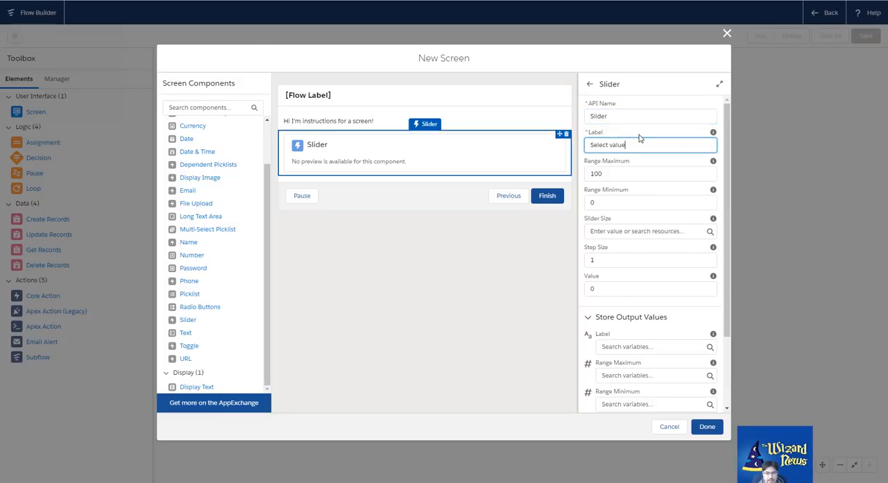
pyautogui.hotkey('ctrl', 'a')
pyautogui.press('BackSpace')
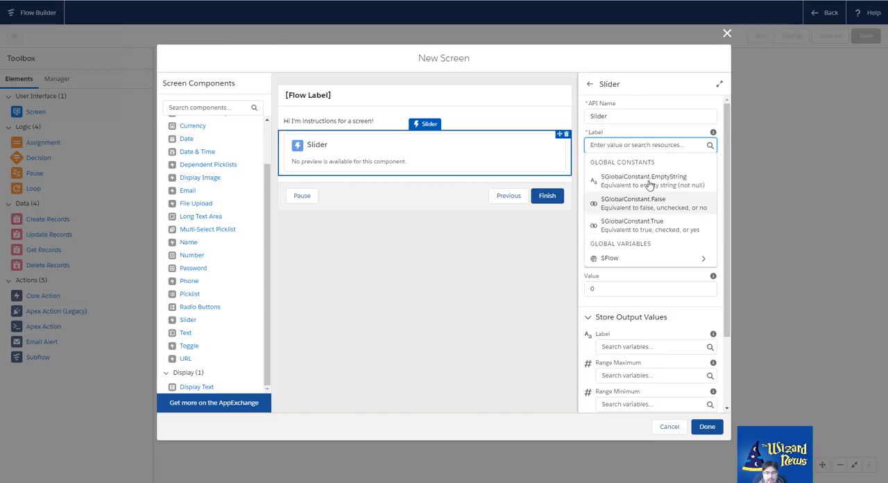
pyautogui.click(634, 228)
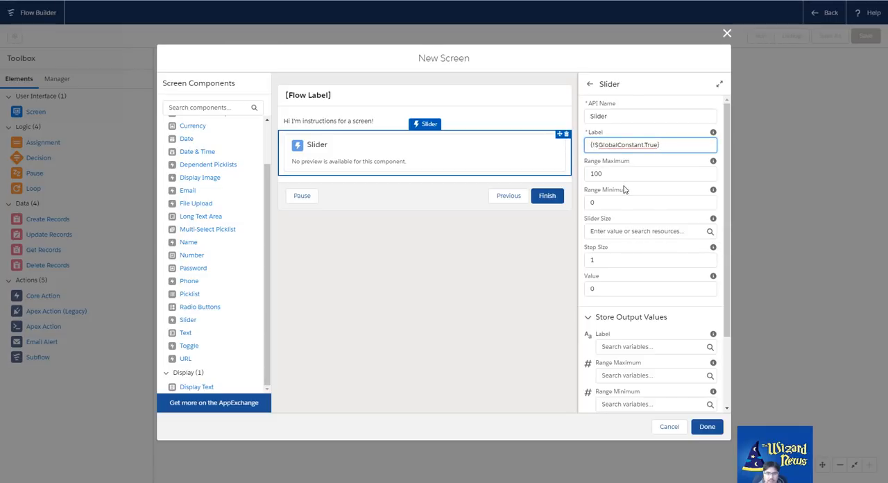
pyautogui.click(623, 189)
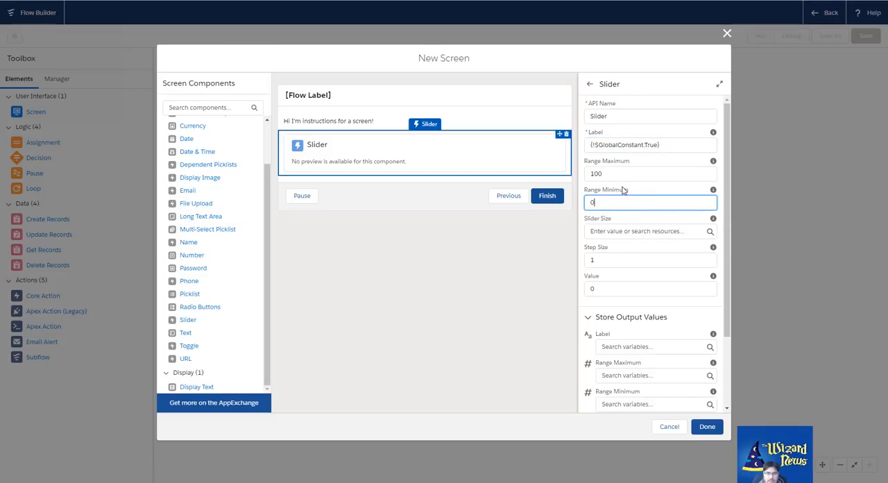
pyautogui.click(616, 232)
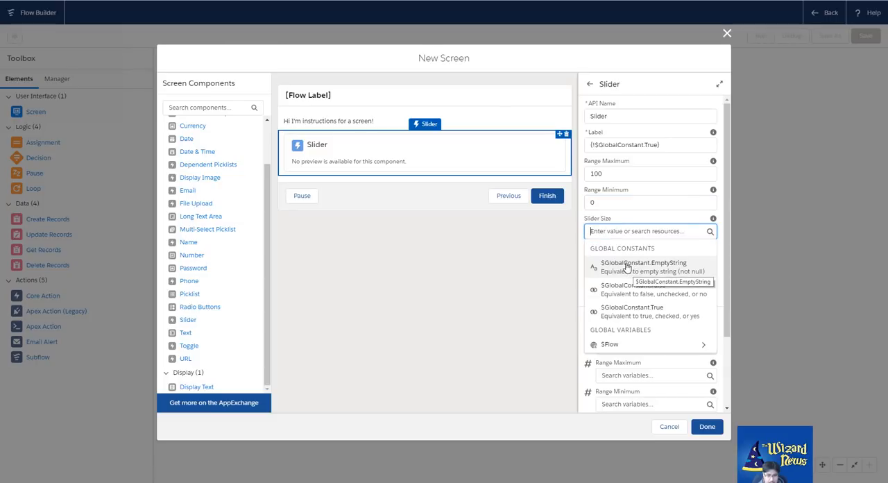
# Replace the slider's label with "Name of the slider"
pyautogui.moveTo(666, 144); pyautogui.dragTo(520, 147)
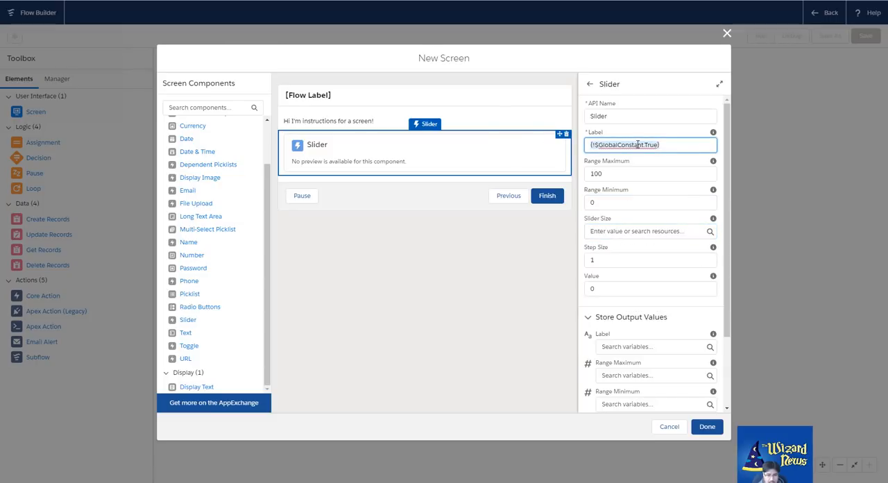
pyautogui.write('Name of the slider')
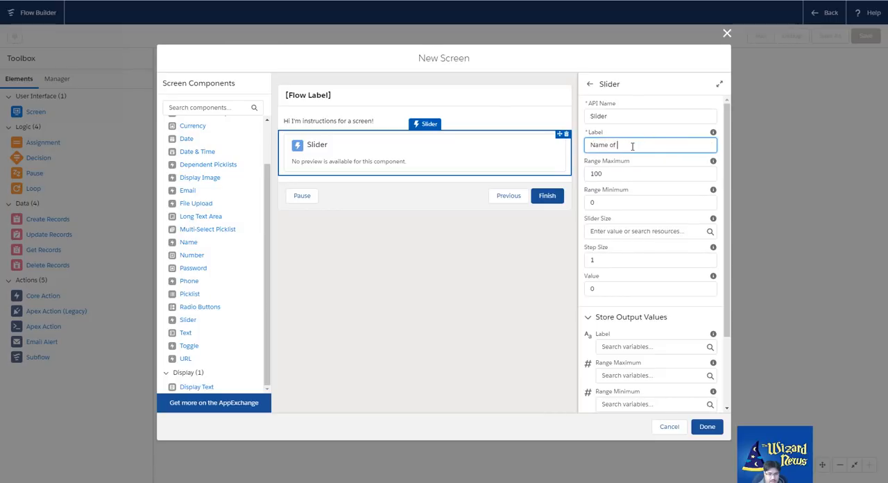
pyautogui.click(605, 218)
pyautogui.click(578, 218)
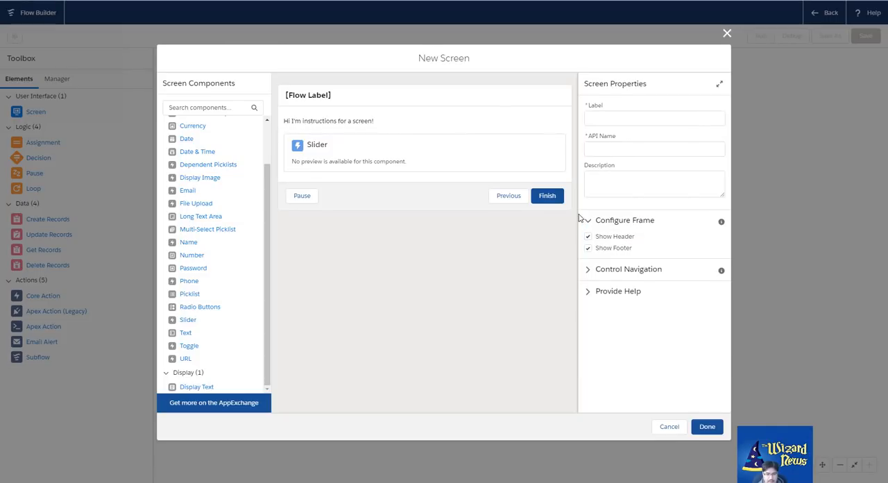
# Set the slider's step size to 10 and review its output value settings
pyautogui.click(436, 167)
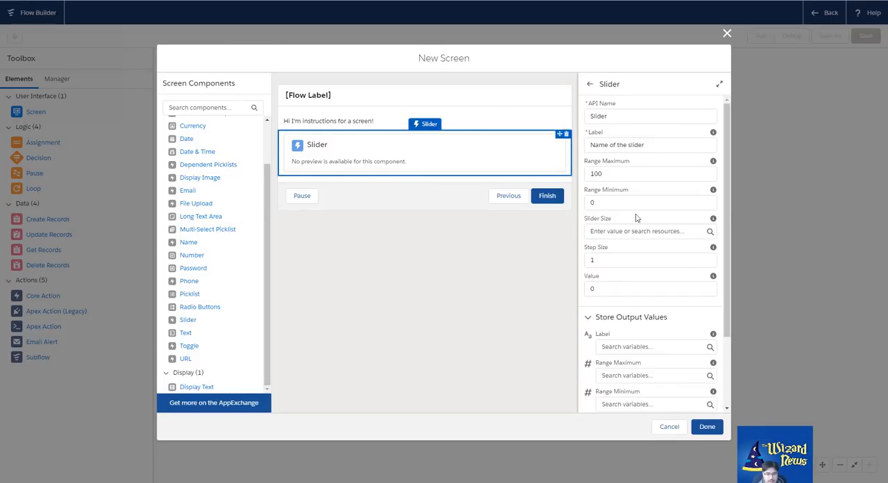
pyautogui.moveTo(637, 262); pyautogui.dragTo(582, 259)
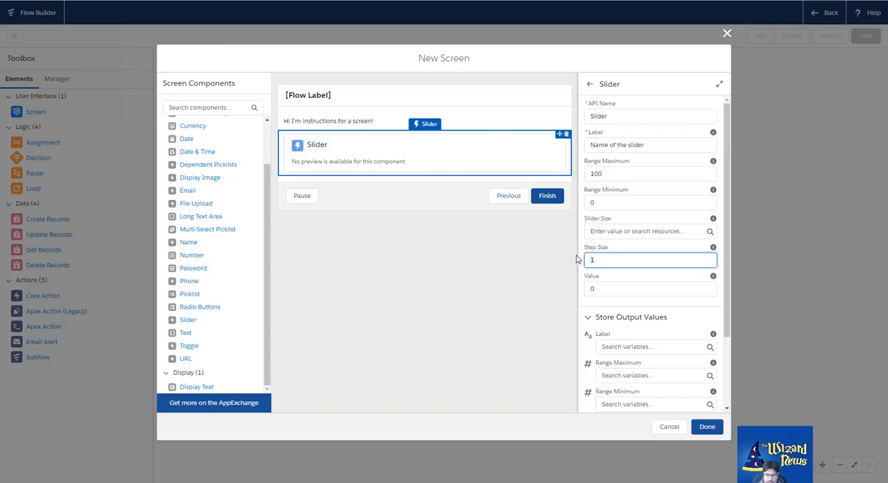
pyautogui.click(614, 303)
pyautogui.scroll(-3, 617, 292)
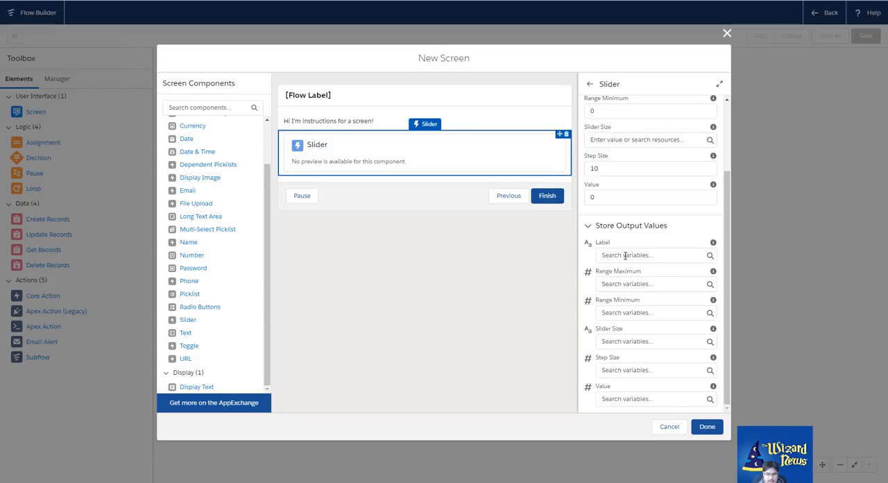
# Add a Toggle component below the slider and delete it again
pyautogui.click(507, 255)
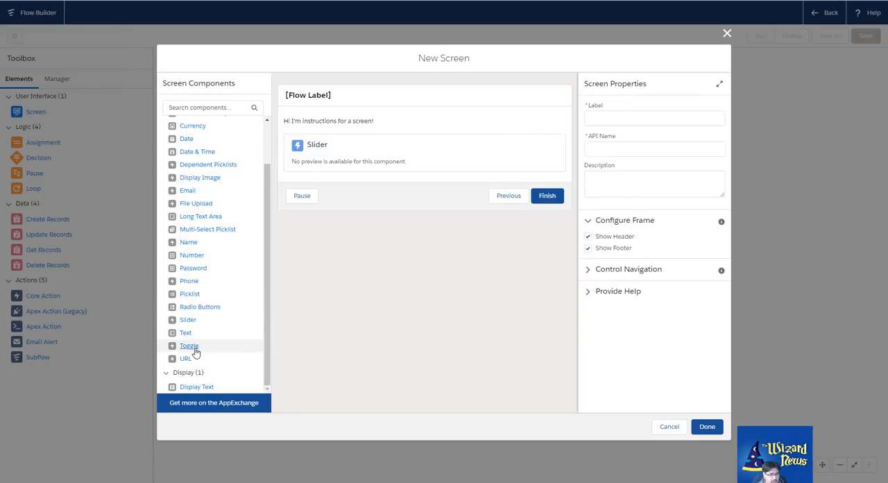
pyautogui.moveTo(192, 347); pyautogui.dragTo(336, 178)
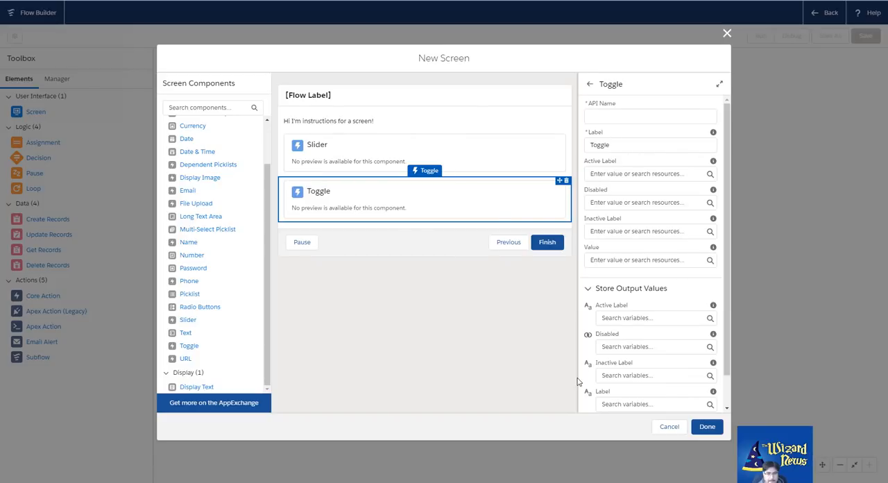
pyautogui.click(567, 181)
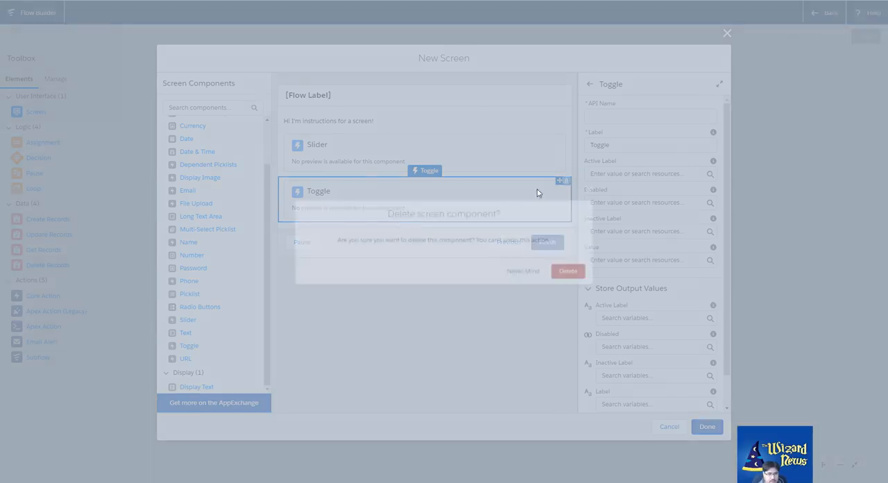
pyautogui.click(573, 272)
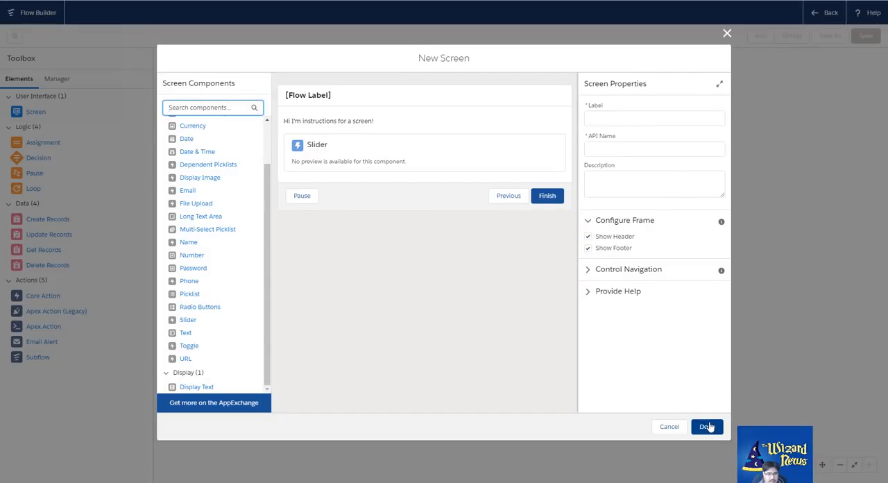
# Label the screen "First Screent test" and accept the matching API name First_Screent_test
pyautogui.click(615, 121)
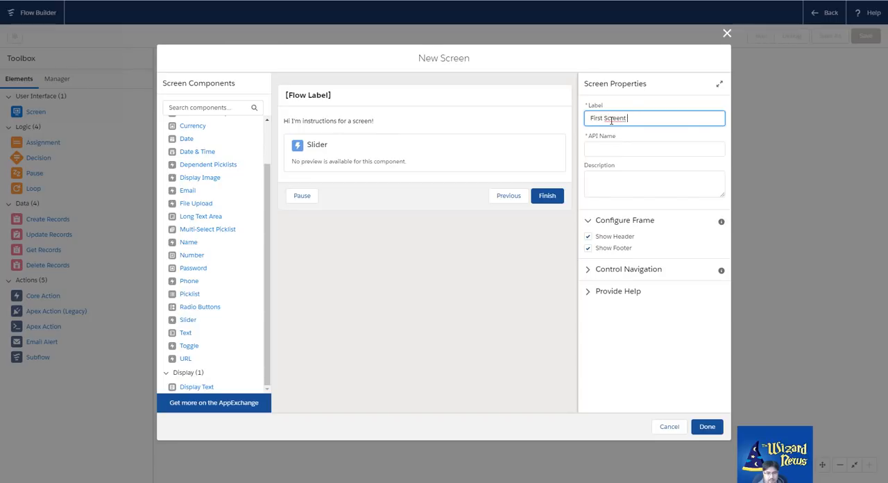
pyautogui.write('First Screent test')
pyautogui.press('Tab')
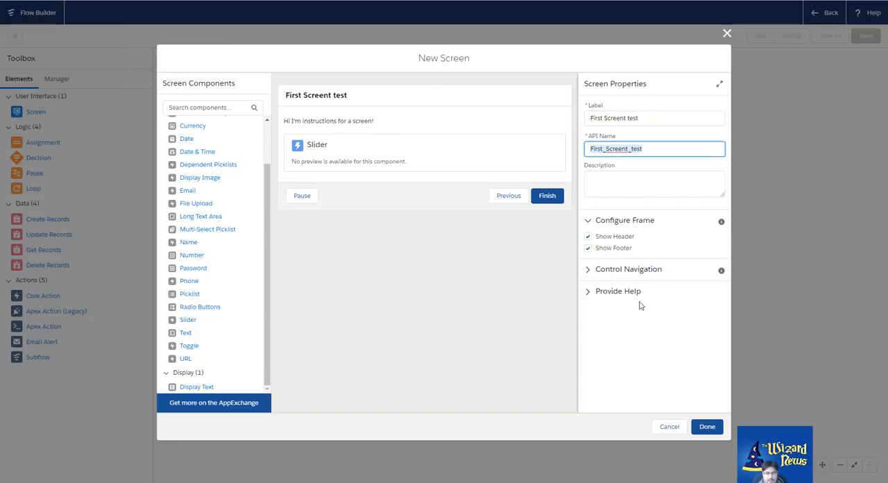
# Review the screen's Control Navigation and Provide Help settings, and save the new screen to the flow
pyautogui.click(587, 271)
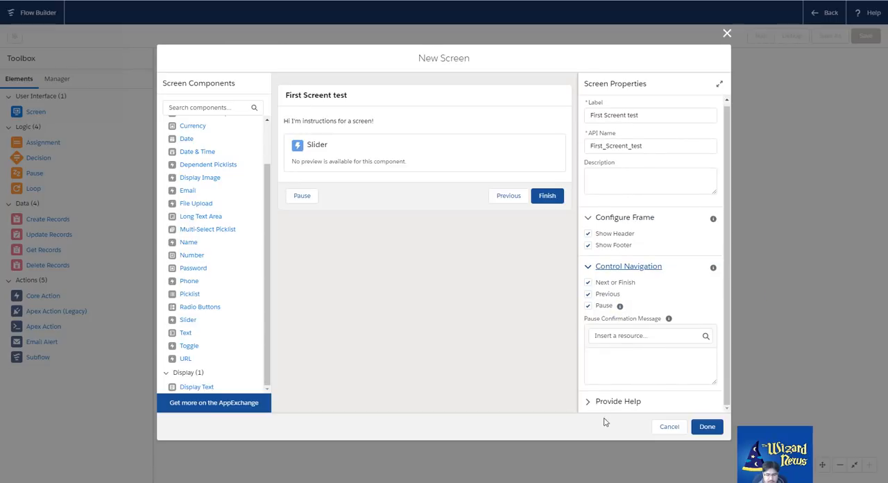
pyautogui.click(589, 401)
pyautogui.scroll(-2, 629, 345)
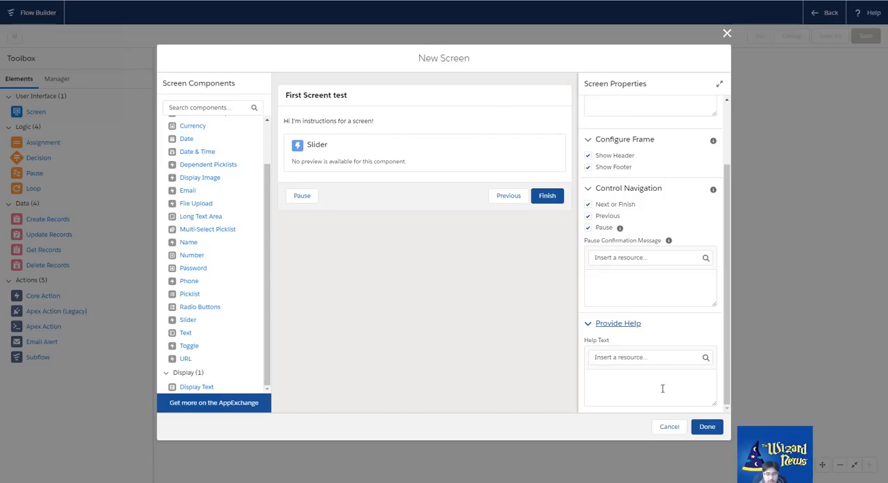
pyautogui.click(708, 428)
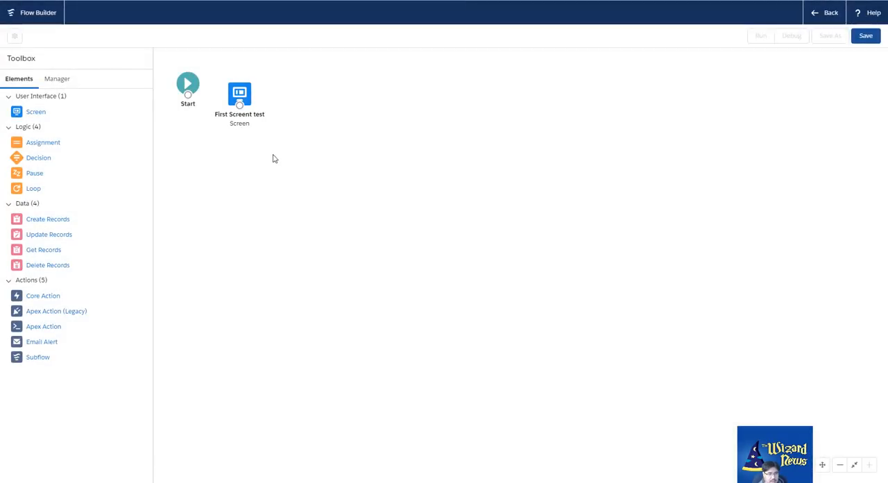
# Move the First Screent test element in line with the Start element and connect Start to it
pyautogui.moveTo(244, 94); pyautogui.dragTo(280, 81)
pyautogui.moveTo(187, 96); pyautogui.dragTo(277, 85)
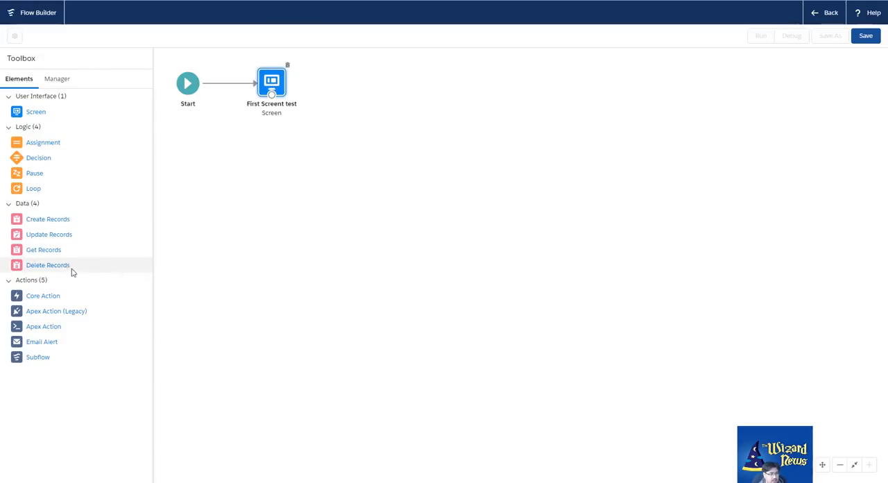
# Add a Get Records element to the flow, labelled "Grab Records" with the API name Grab_Records
pyautogui.moveTo(34, 253); pyautogui.dragTo(347, 94)
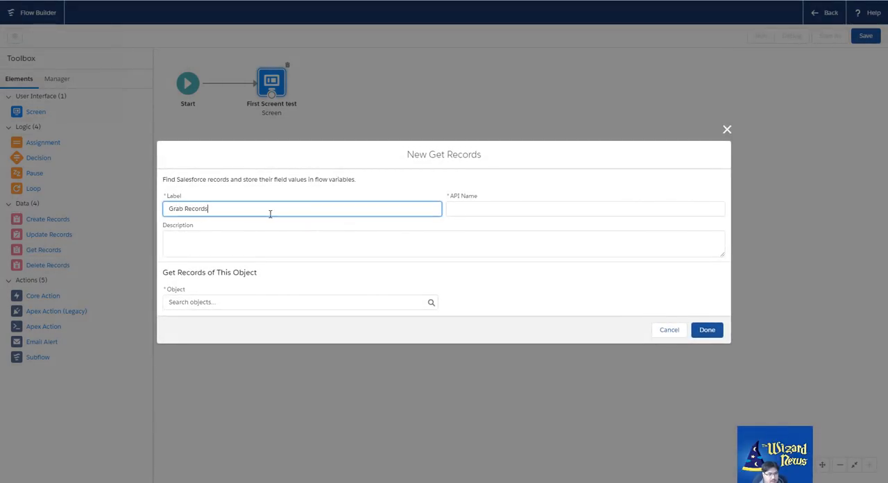
pyautogui.press('Tab')
# Browse the objects available for Get Records and search them for custom objects with "__c"
pyautogui.click(277, 303)
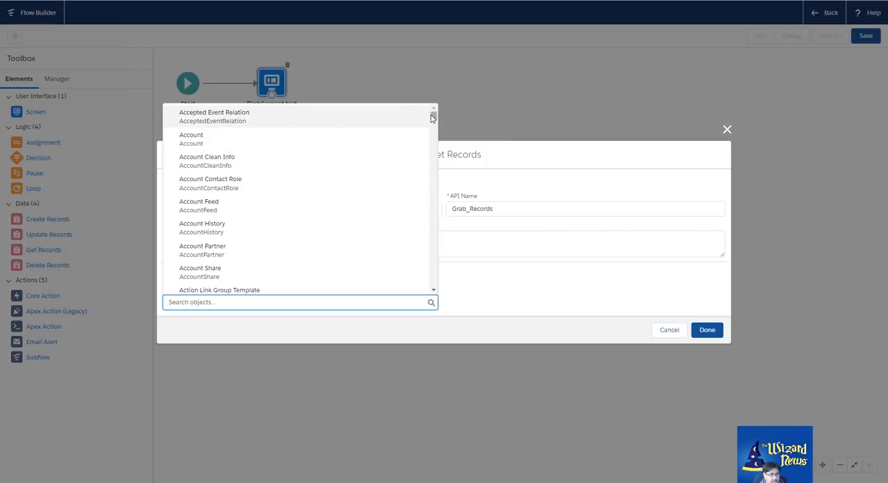
pyautogui.moveTo(433, 118); pyautogui.dragTo(462, 276)
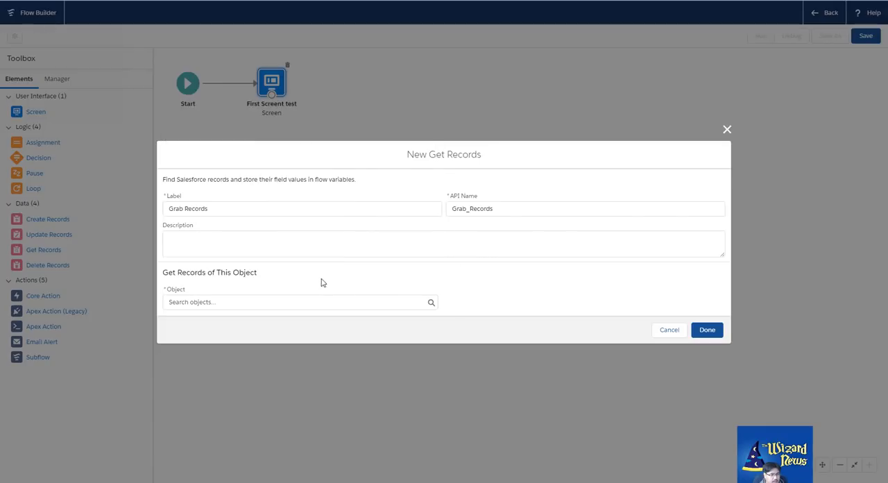
pyautogui.click(332, 299)
pyautogui.write('_')
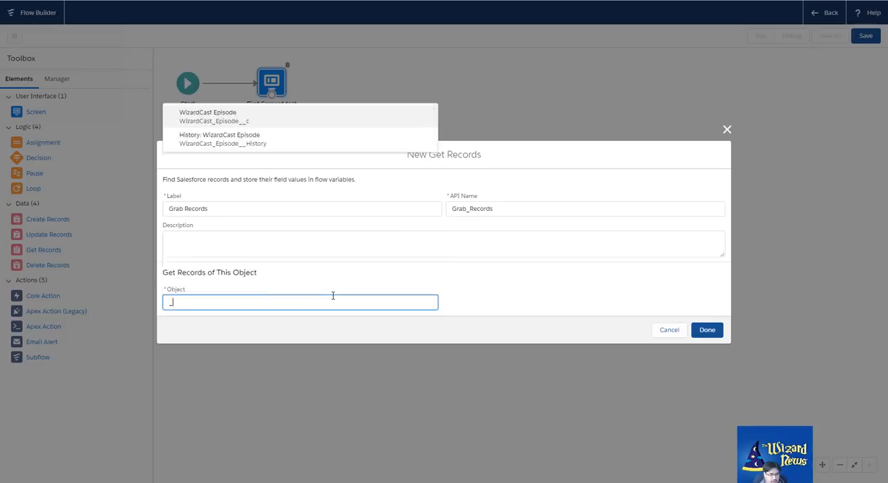
pyautogui.write('_c')
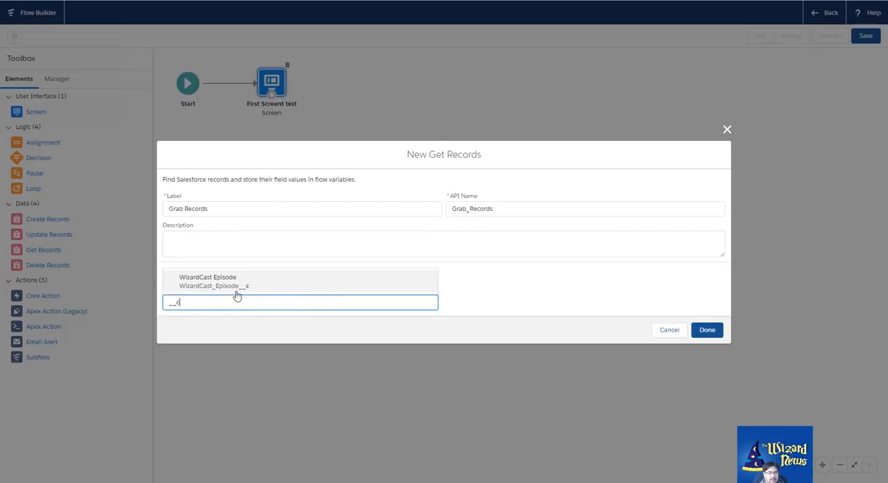
# Replace the object search with "Acc" and choose Account as the object to get records from
pyautogui.moveTo(223, 297); pyautogui.dragTo(150, 303)
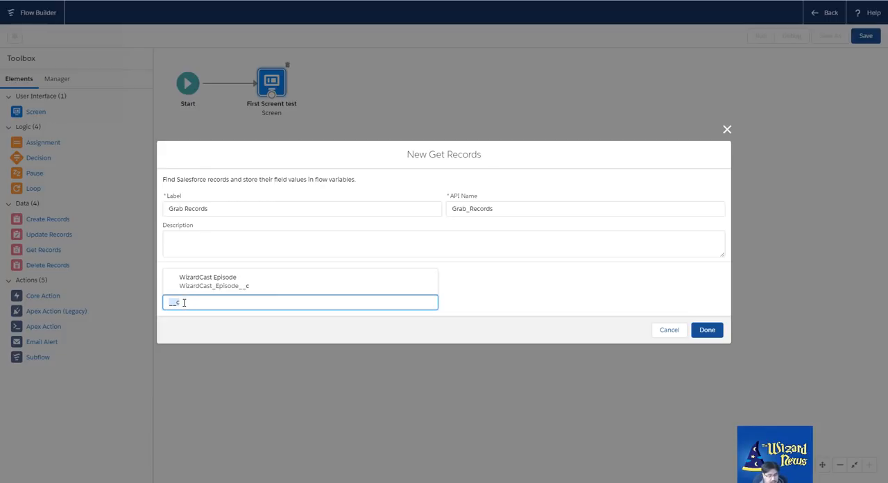
pyautogui.write('Acc')
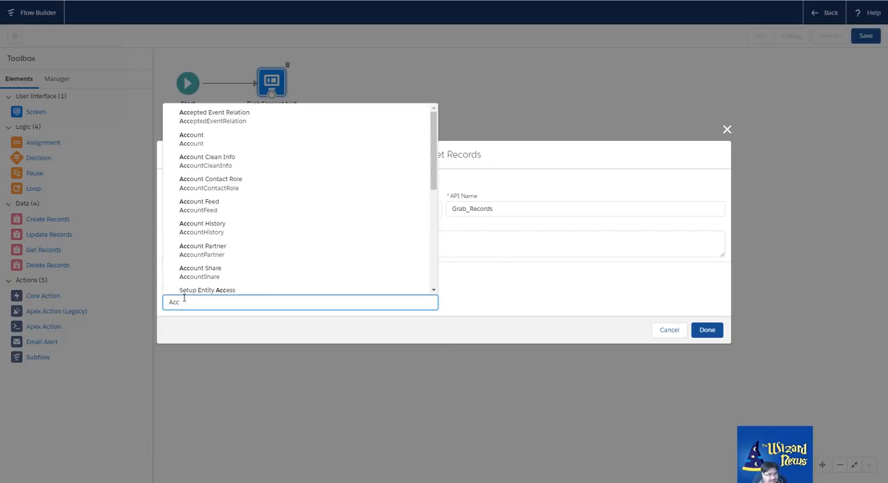
pyautogui.click(226, 142)
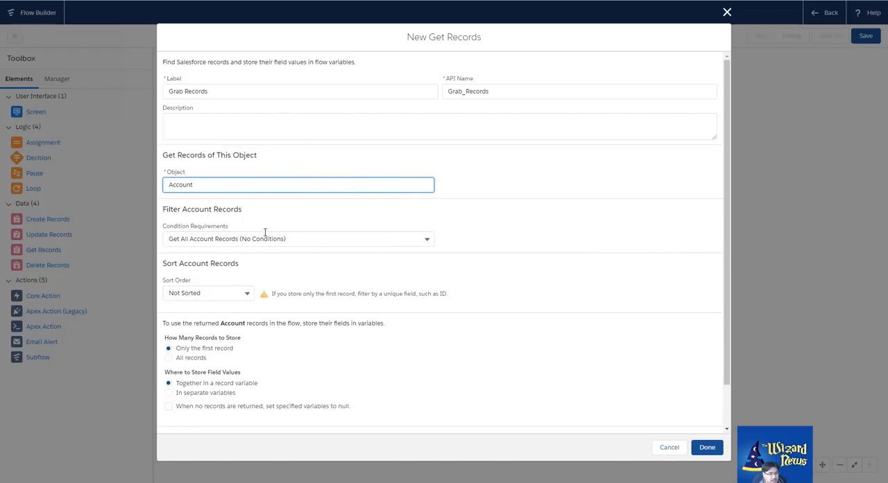
# Switch the Account filter to Conditions are Met, browse the filter fields, and return to Get All Account Records (No Conditions)
pyautogui.click(304, 237)
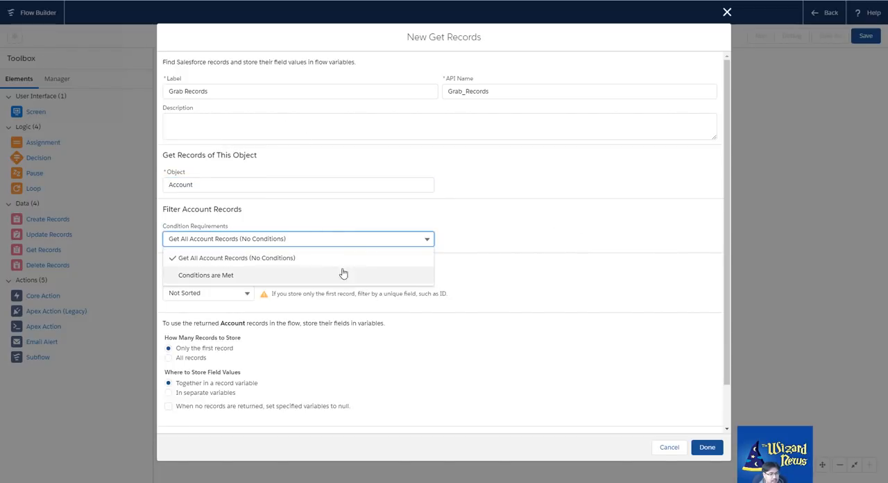
pyautogui.click(305, 276)
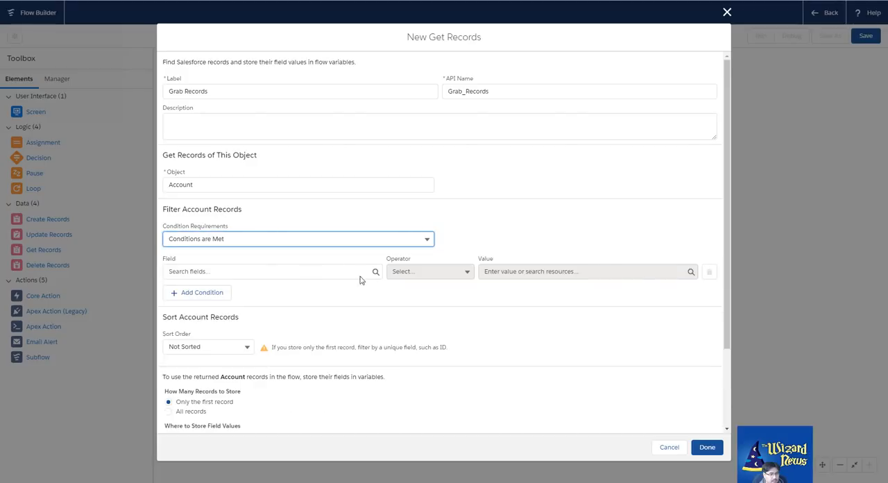
pyautogui.click(321, 272)
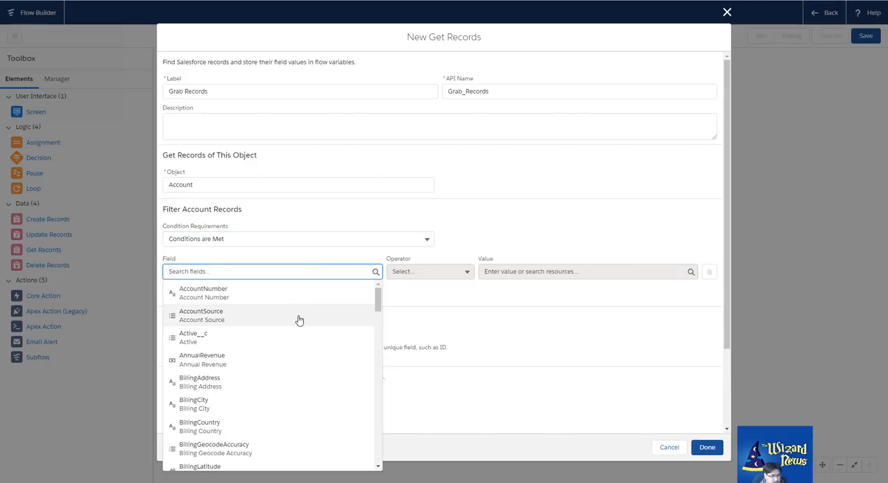
pyautogui.scroll(-2, 299, 321)
pyautogui.scroll(-3, 296, 326)
pyautogui.scroll(-3, 297, 326)
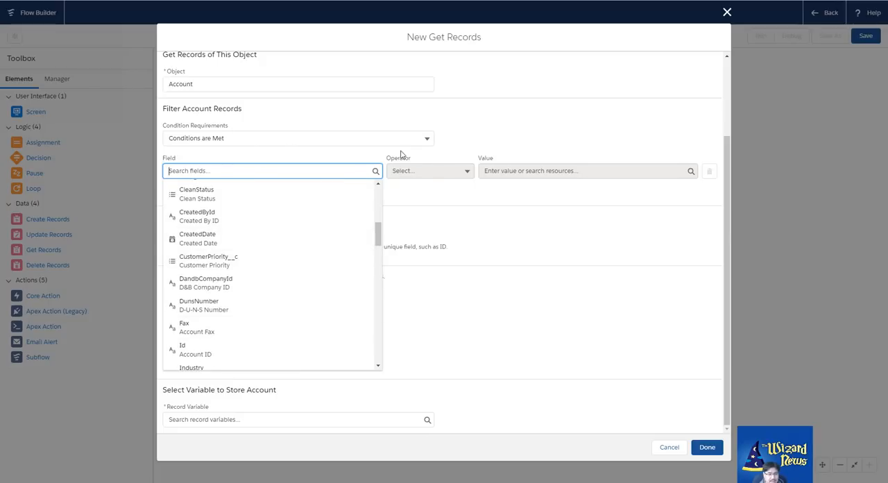
pyautogui.click(422, 137)
pyautogui.click(327, 159)
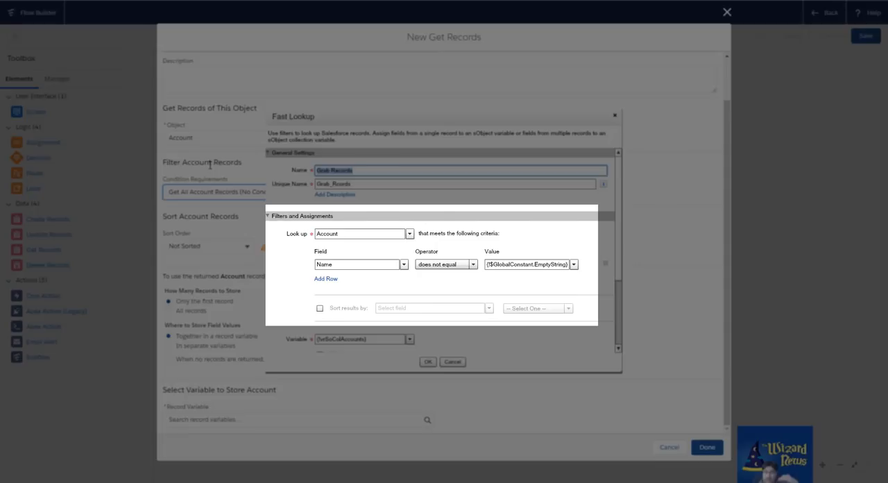
# Try an Ascending sort order for the Account records
pyautogui.click(239, 246)
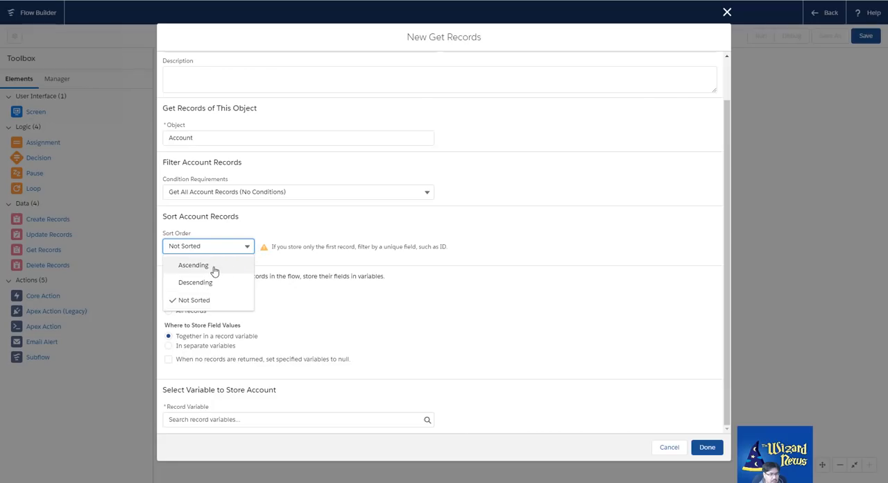
pyautogui.click(204, 266)
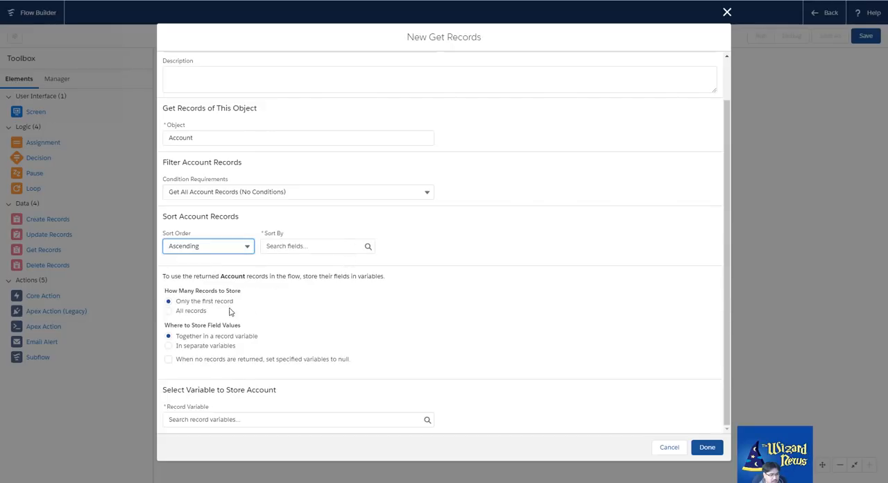
# Compare the two record storage options, store all records, and enable setting specified variables to null when no records are returned
pyautogui.click(172, 313)
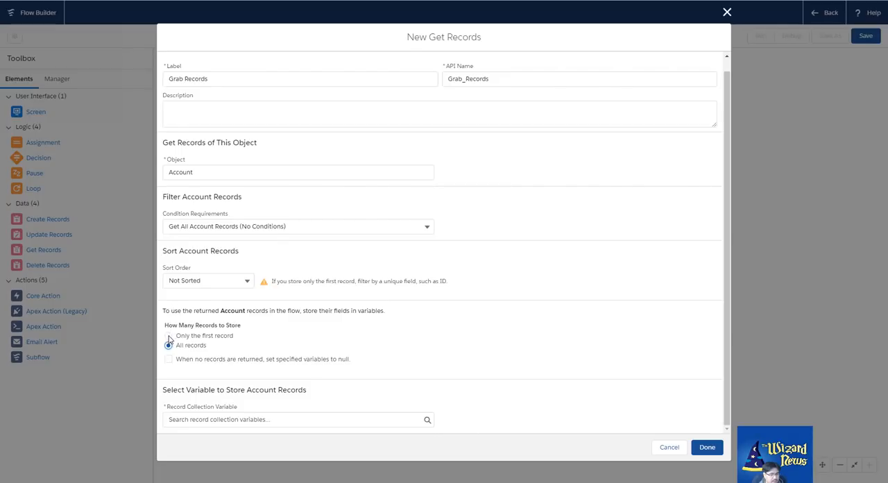
pyautogui.click(169, 336)
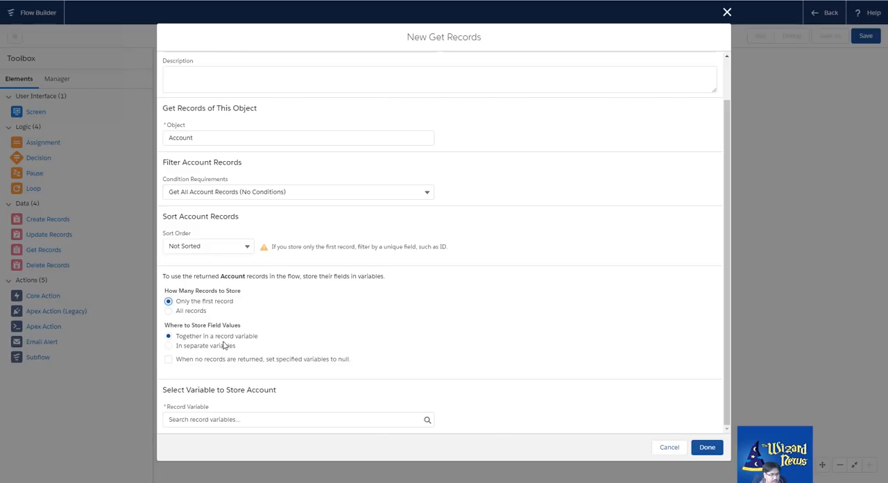
pyautogui.click(169, 314)
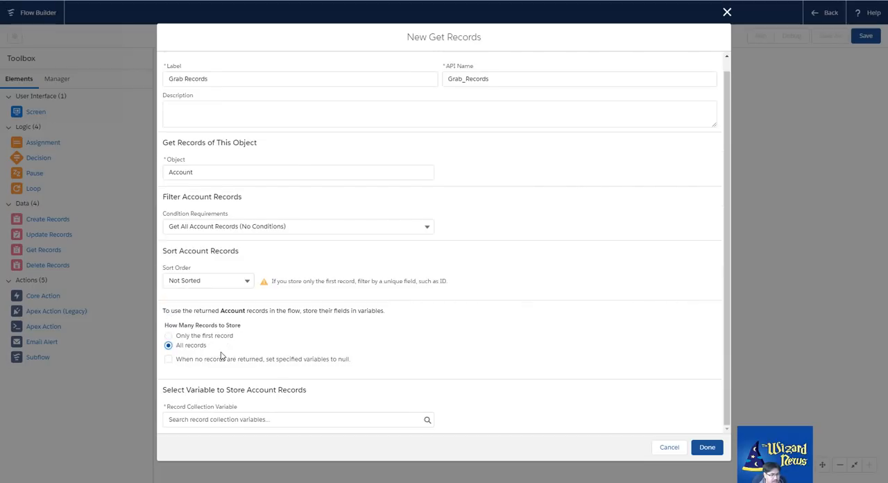
pyautogui.click(168, 359)
# Start a new resource for the Record Collection Variable and set its resource type to Variable
pyautogui.click(226, 419)
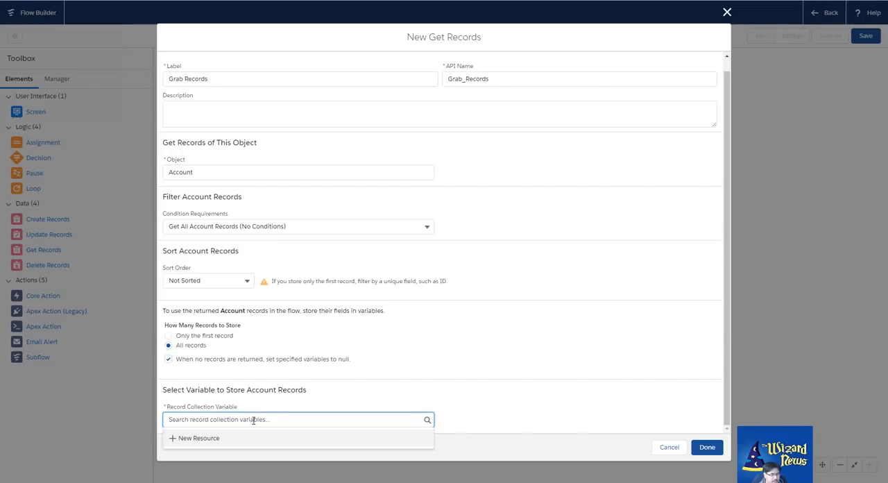
pyautogui.click(204, 442)
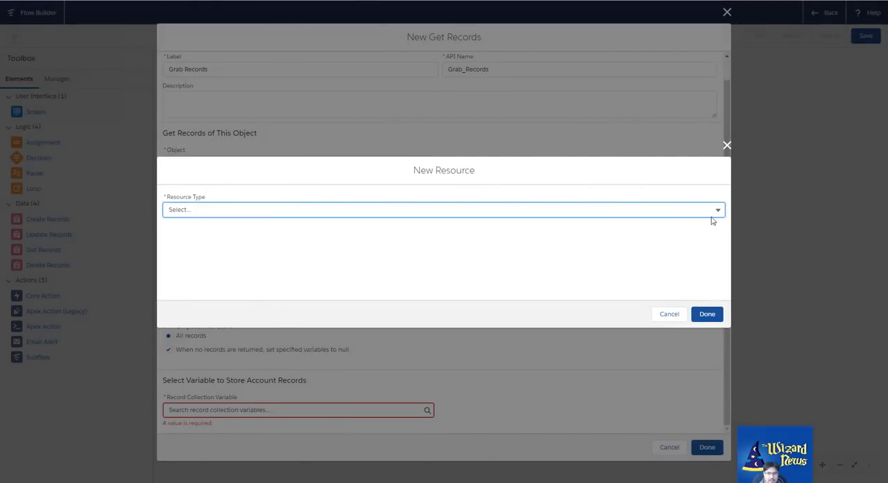
pyautogui.click(718, 210)
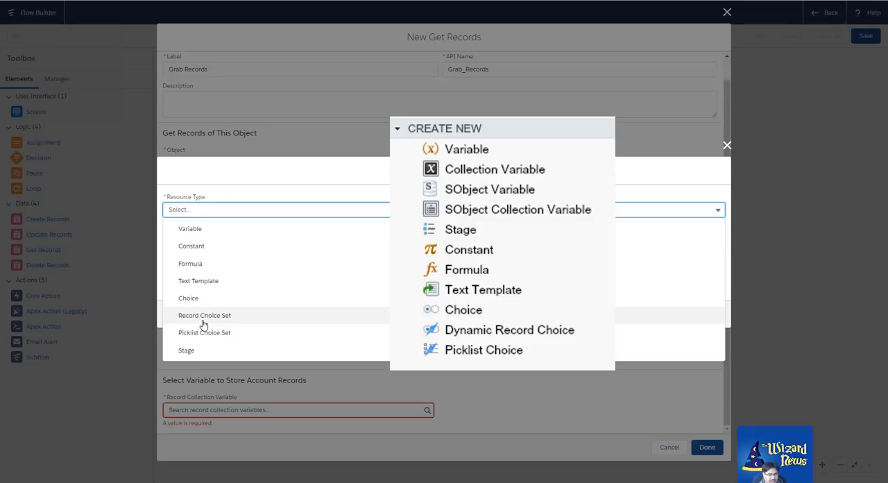
pyautogui.click(211, 231)
pyautogui.click(239, 213)
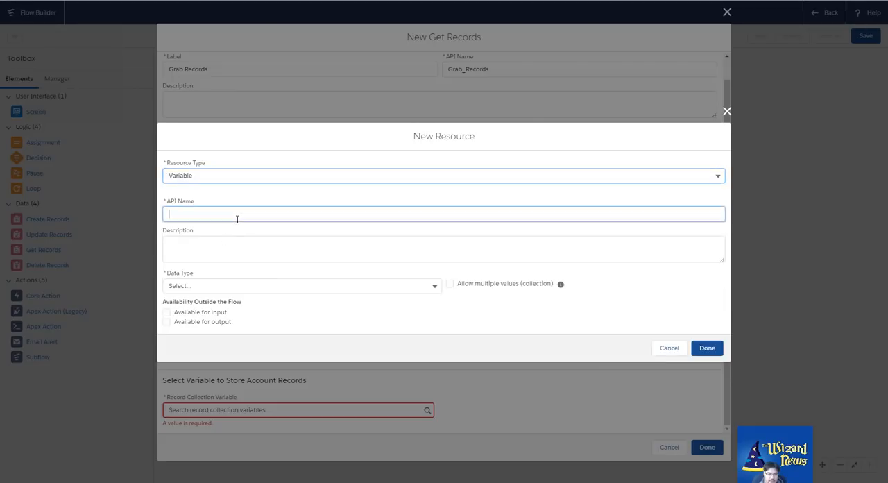
# Set the new variable's data type to Record and allow multiple values (collection)
pyautogui.click(227, 286)
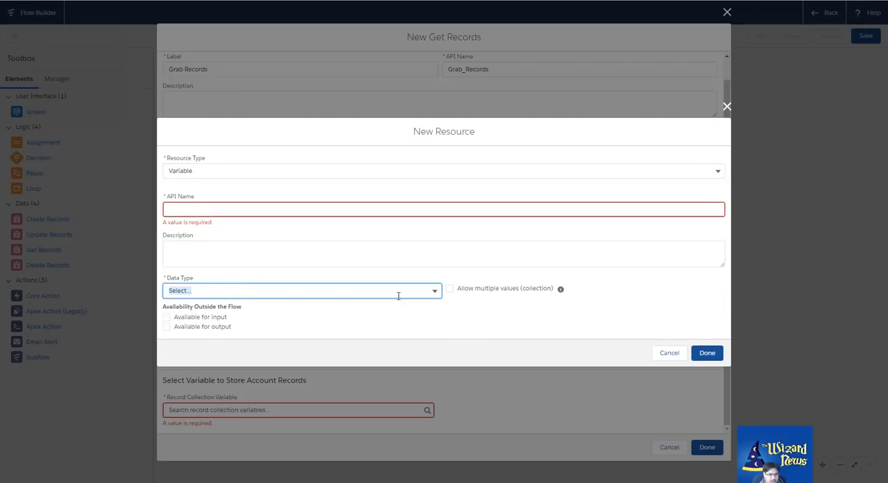
pyautogui.click(433, 293)
pyautogui.click(435, 292)
pyautogui.click(436, 291)
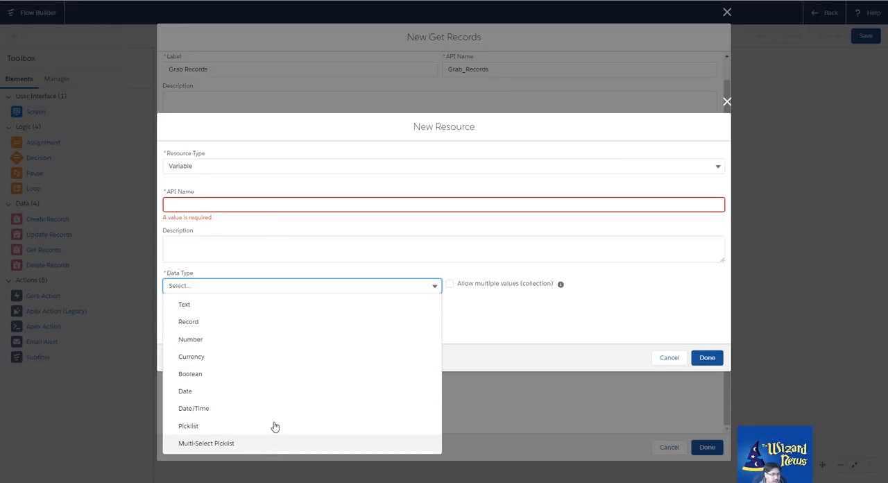
pyautogui.click(246, 326)
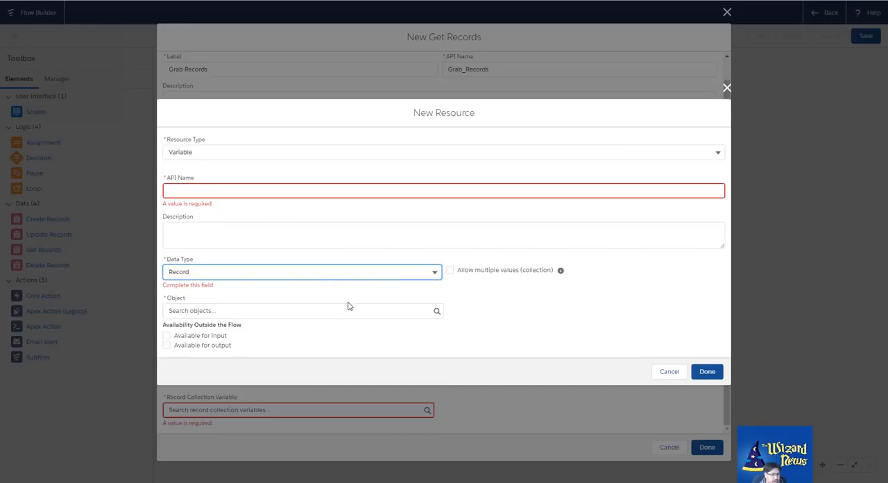
pyautogui.click(312, 315)
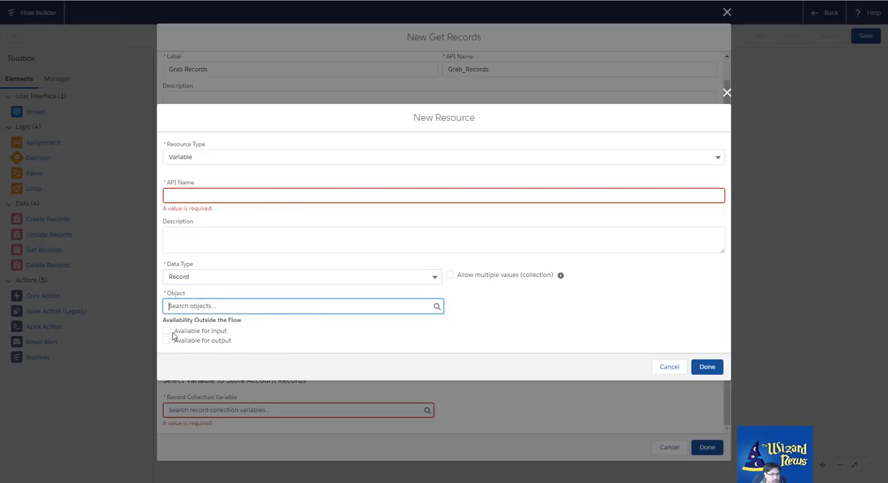
pyautogui.click(451, 276)
# Give the collection variable the API name vrAccount, set its object to Account, and save the resource
pyautogui.click(226, 193)
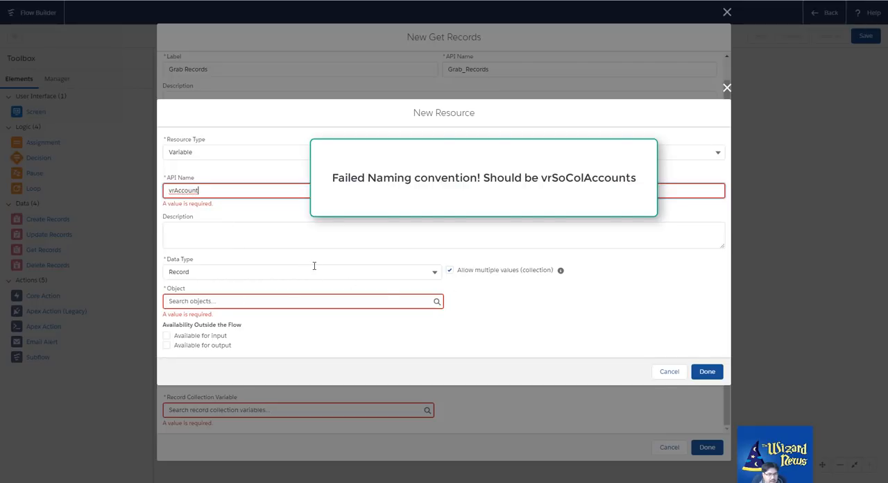
pyautogui.click(410, 302)
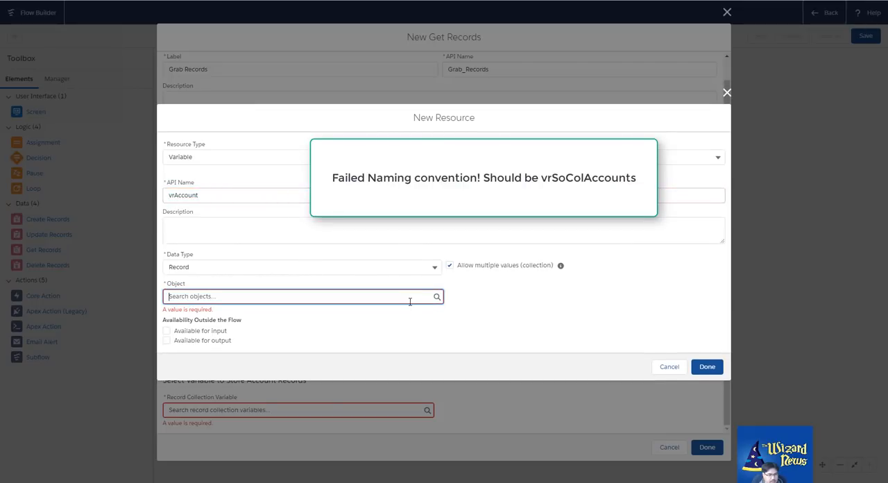
pyautogui.write('acc')
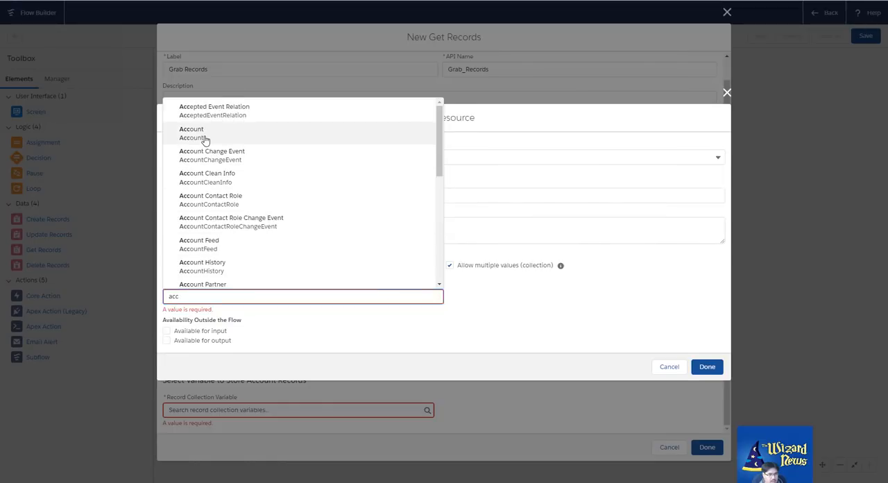
pyautogui.click(203, 133)
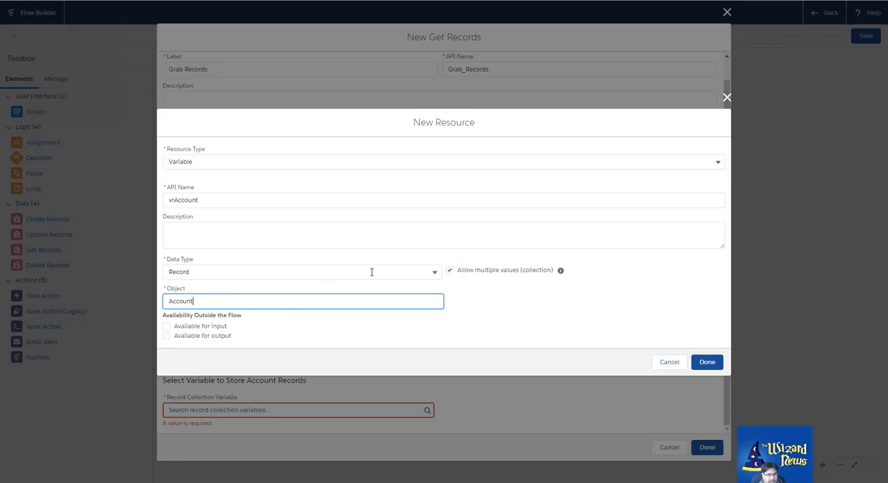
pyautogui.click(704, 363)
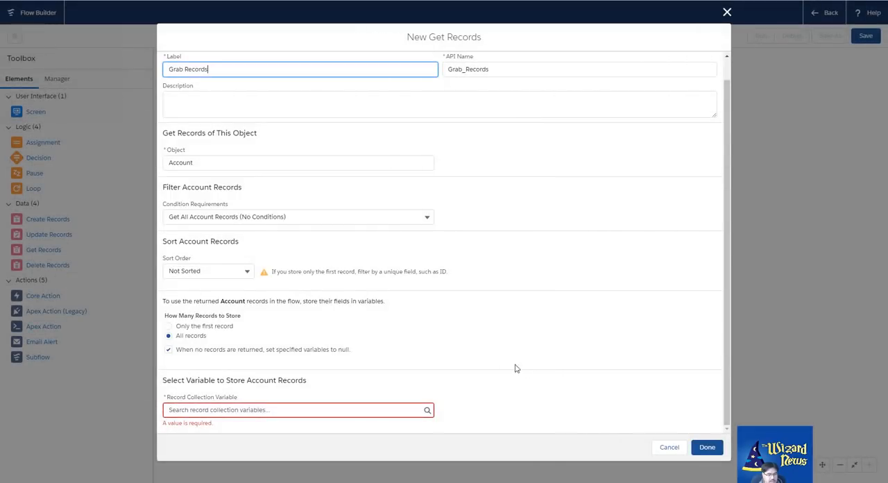
# Select vrAccount as the Record Collection Variable and choose Name as an Account field to store in it
pyautogui.click(358, 409)
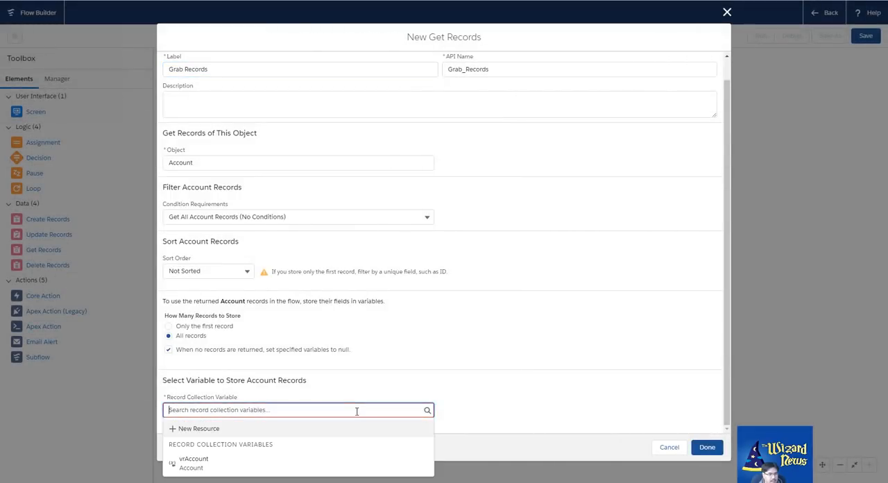
pyautogui.click(236, 459)
pyautogui.scroll(-3, 377, 383)
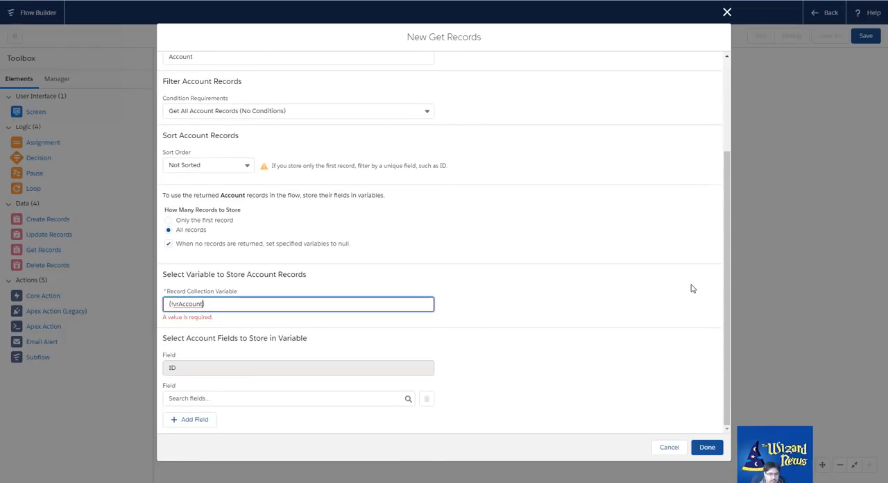
pyautogui.click(387, 397)
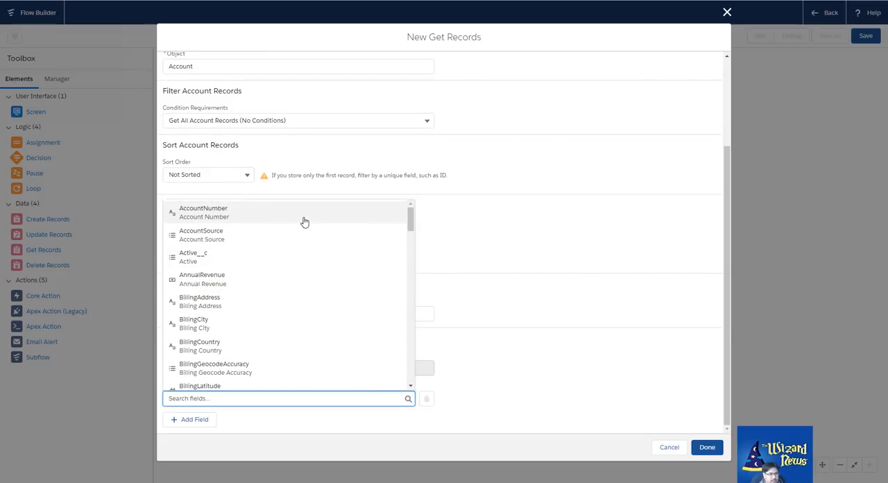
pyautogui.write('name')
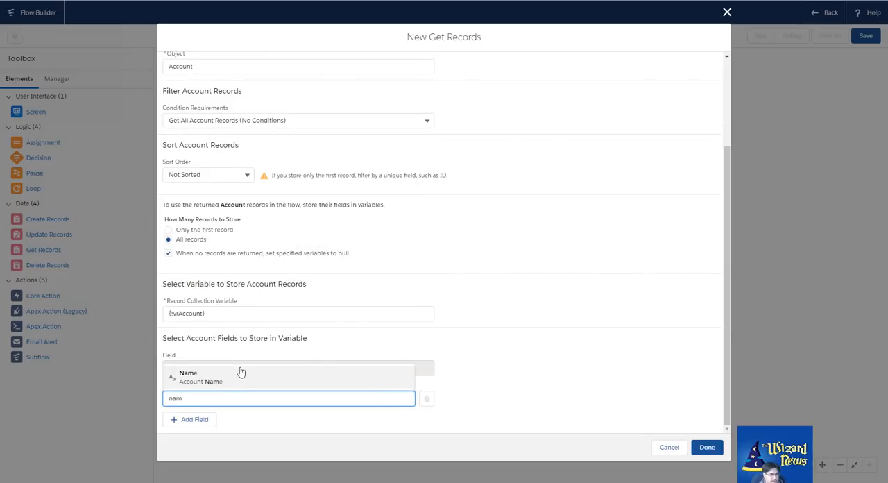
pyautogui.click(240, 368)
# Add three more field rows to the stored Account fields and set the first new one to BillingState
pyautogui.click(193, 420)
pyautogui.scroll(-1, 212, 399)
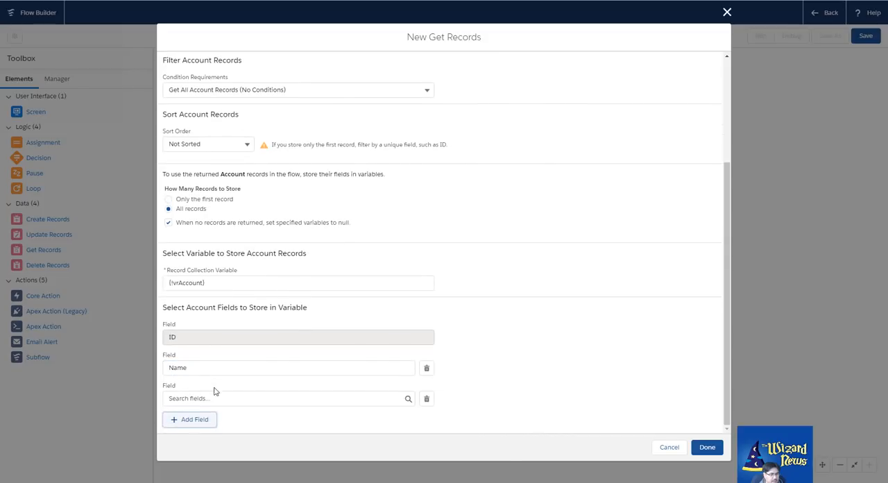
pyautogui.click(192, 424)
pyautogui.scroll(-1, 216, 425)
pyautogui.click(212, 420)
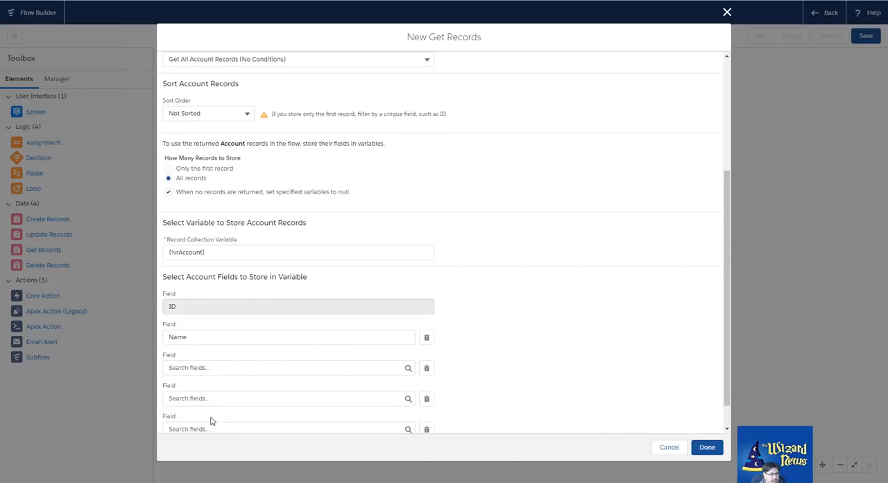
pyautogui.scroll(-1, 222, 393)
pyautogui.click(231, 337)
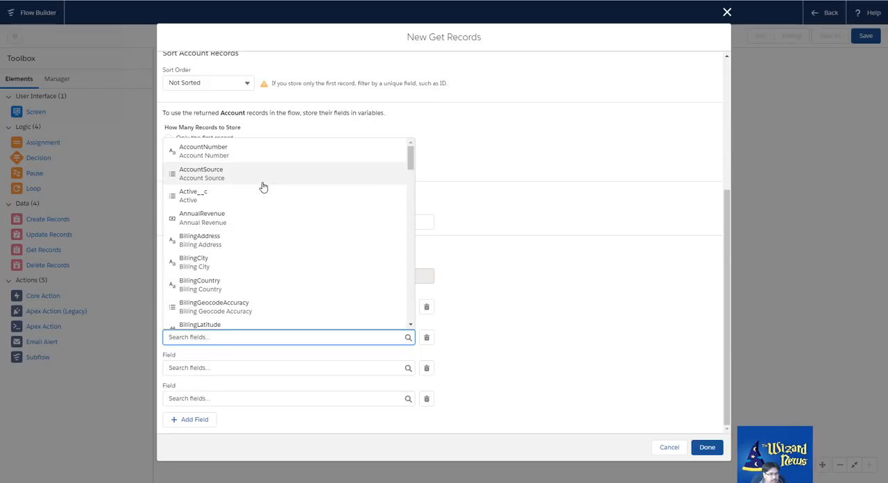
pyautogui.scroll(-5, 263, 187)
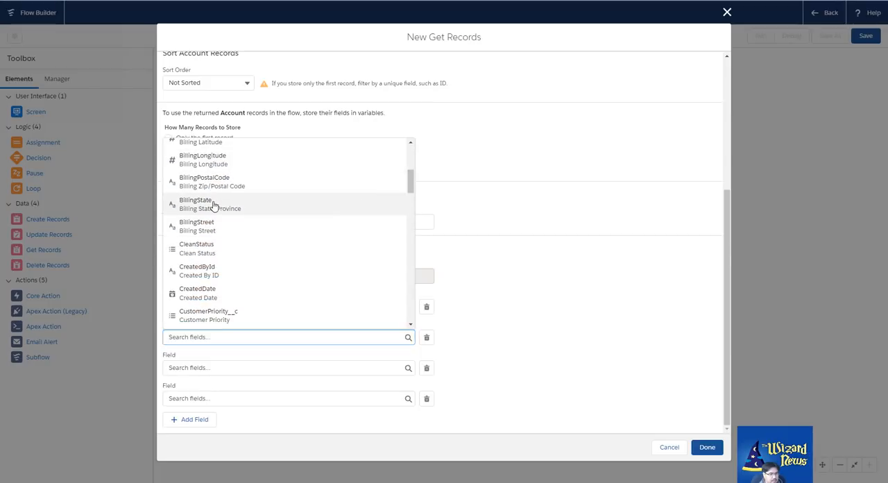
pyautogui.click(214, 204)
# Set the last stored Account field to OwnerId
pyautogui.click(222, 398)
pyautogui.scroll(-3, 248, 317)
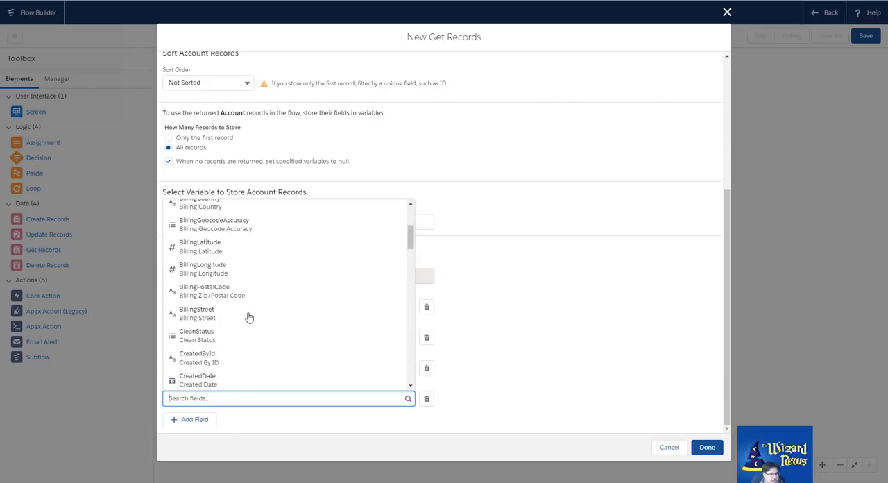
pyautogui.scroll(-6, 249, 317)
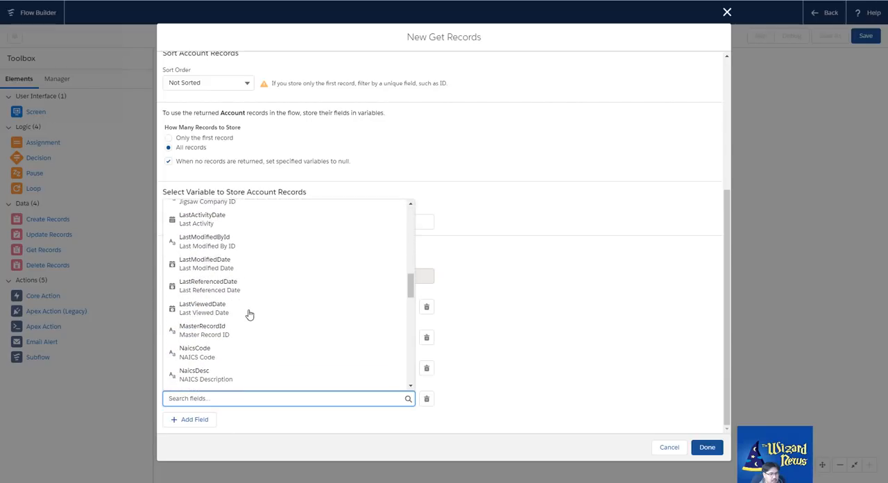
pyautogui.scroll(-4, 249, 314)
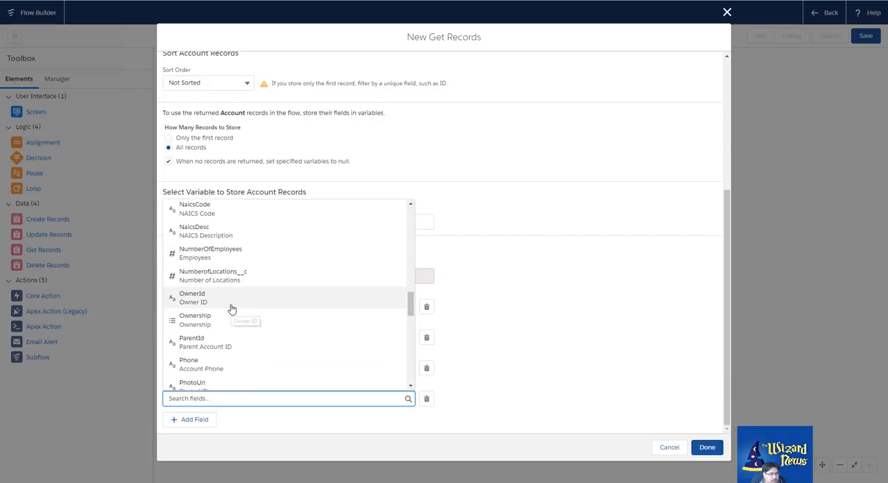
pyautogui.click(232, 308)
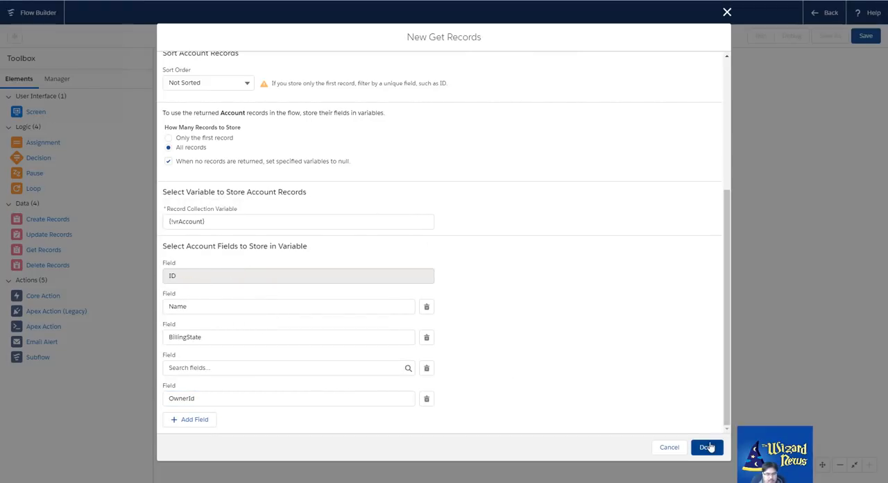
# Delete the empty field row between BillingState and OwnerId and finish the Grab Records element
pyautogui.click(706, 448)
pyautogui.scroll(-1, 590, 255)
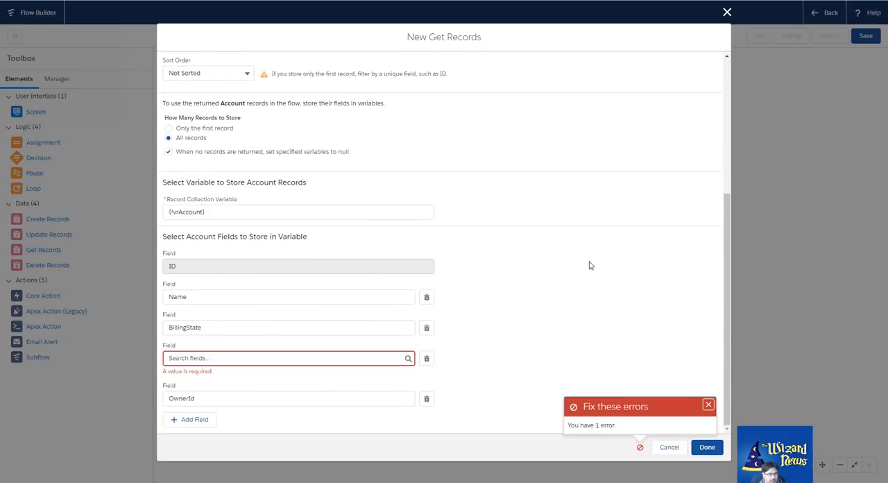
pyautogui.click(251, 358)
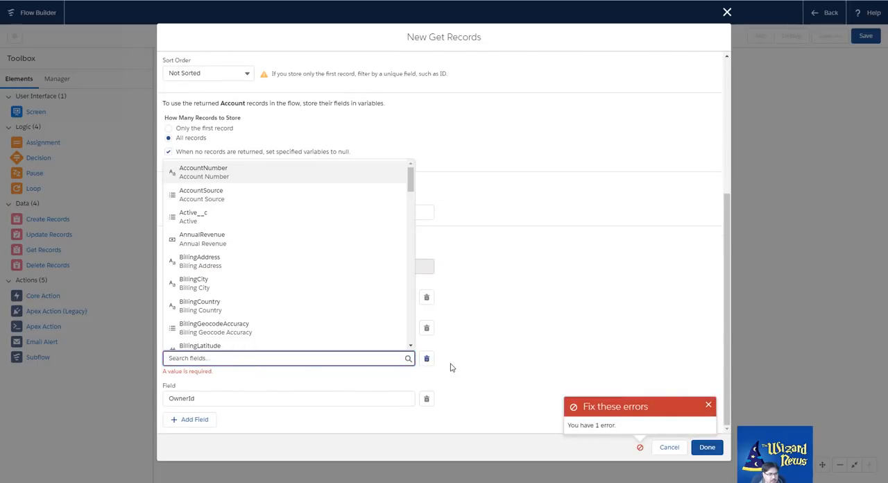
pyautogui.click(440, 364)
pyautogui.click(427, 358)
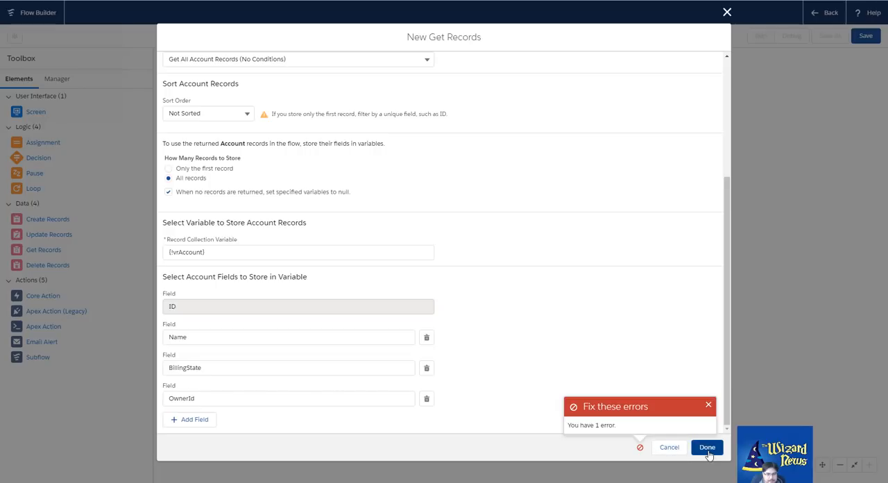
pyautogui.click(707, 447)
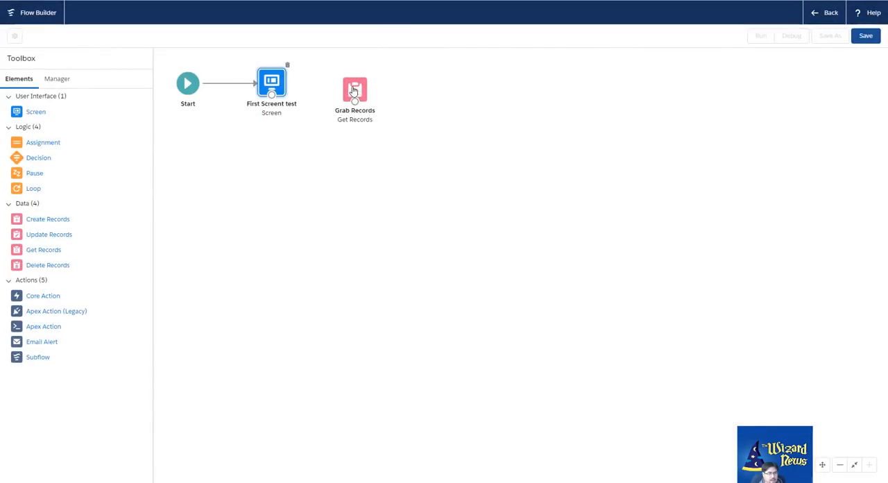
# Line up the Grab Records element beside the First Screent test screen and connect the screen to it
pyautogui.moveTo(353, 94)
pyautogui.mouseDown()
pyautogui.moveTo(360, 84)
pyautogui.moveTo(348, 88)
pyautogui.mouseUp()
pyautogui.moveTo(273, 94); pyautogui.dragTo(349, 86)
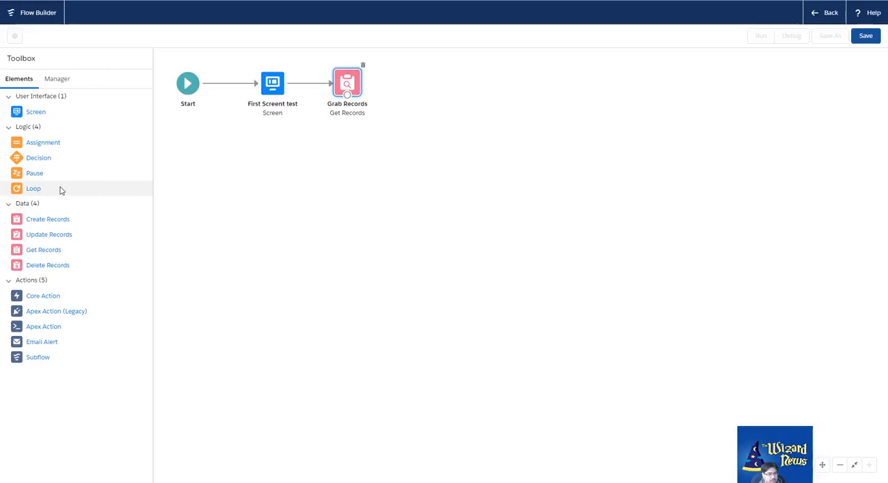
pyautogui.click(490, 150)
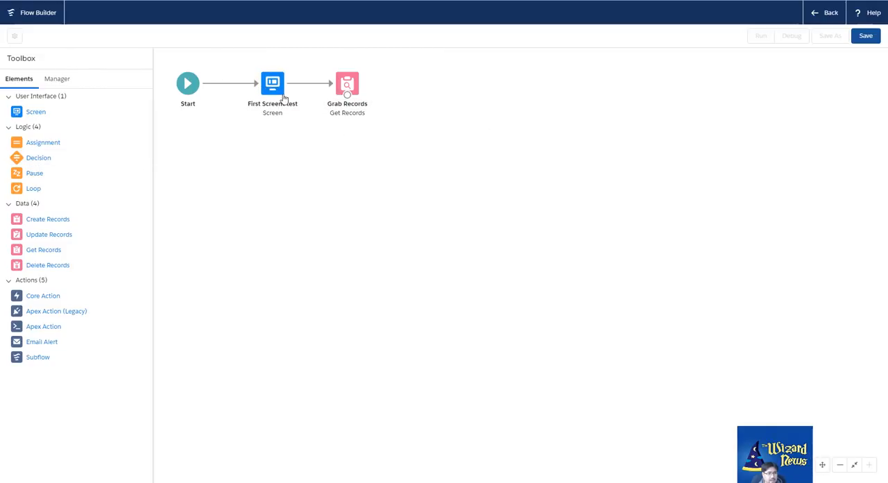
# Adjust the positions of the First Screent test and Grab Records elements on the canvas
pyautogui.moveTo(277, 93); pyautogui.dragTo(264, 79)
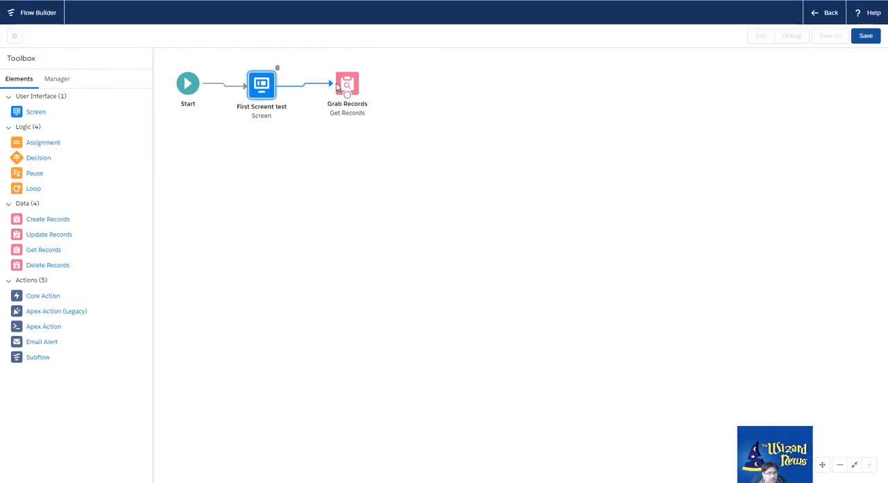
pyautogui.moveTo(347, 84)
pyautogui.mouseDown()
pyautogui.moveTo(338, 188)
pyautogui.moveTo(345, 86)
pyautogui.mouseUp()
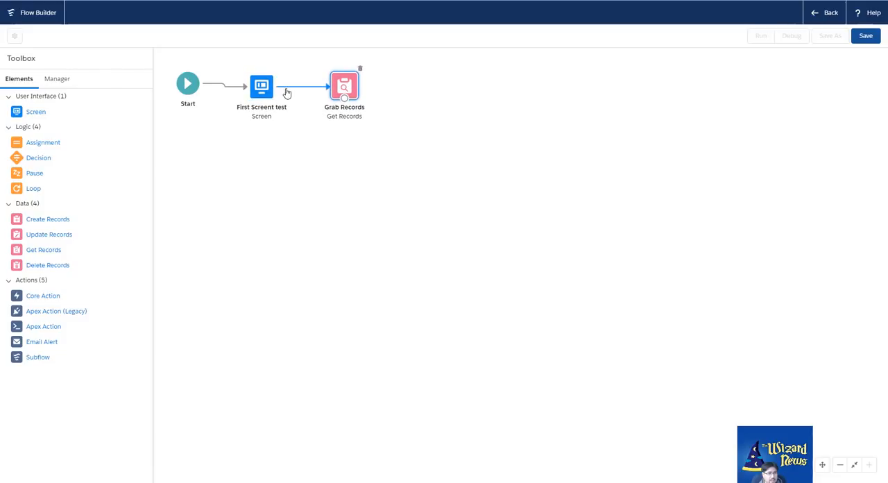
pyautogui.moveTo(271, 92); pyautogui.dragTo(265, 94)
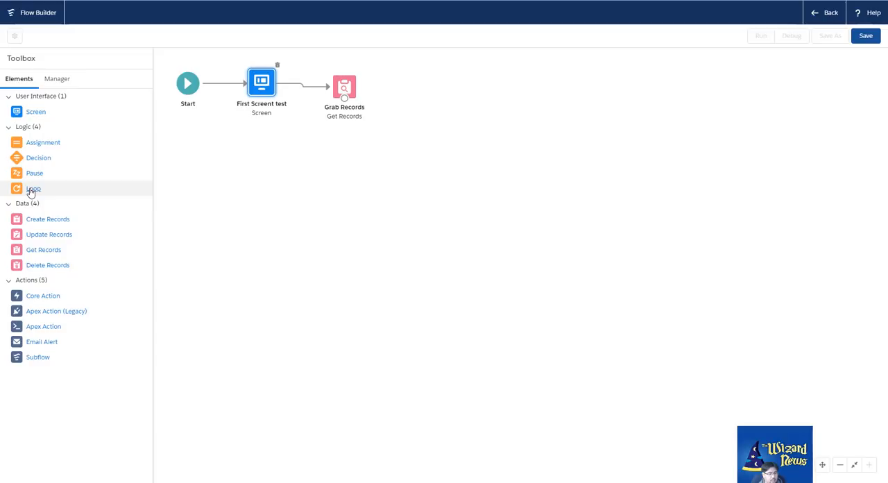
# Add a Loop element below Grab Records, label it Loop Records, and set its collection variable to vrAccount
pyautogui.moveTo(31, 192); pyautogui.dragTo(327, 151)
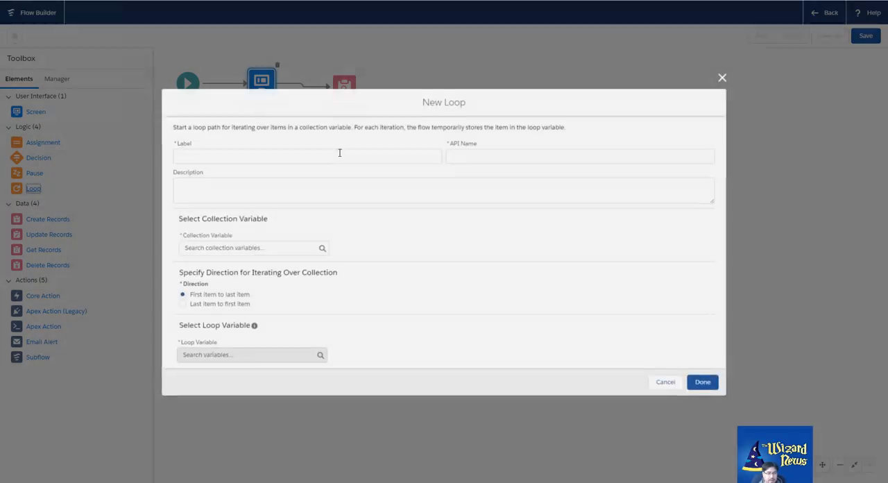
pyautogui.click(283, 148)
pyautogui.write('Loop Records')
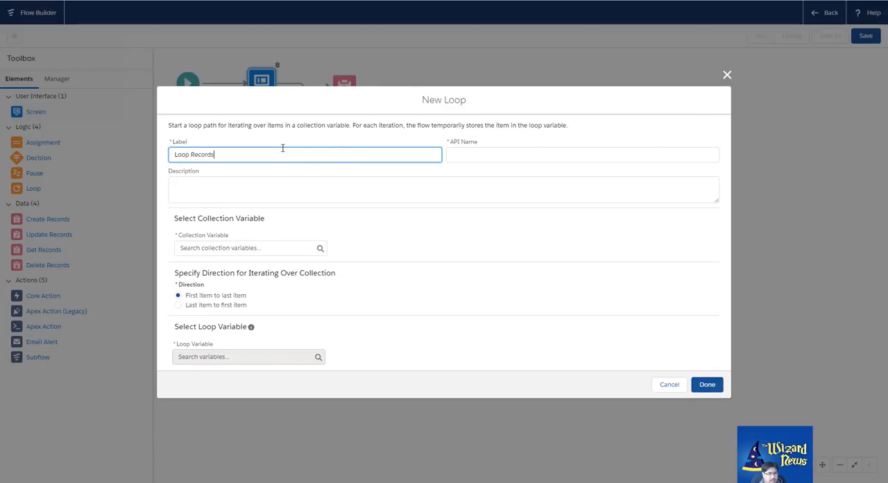
pyautogui.press('Tab')
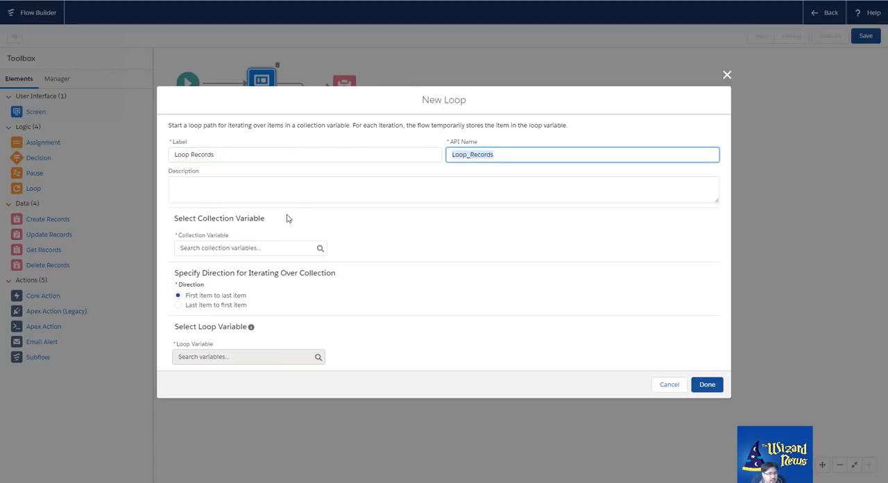
pyautogui.click(268, 250)
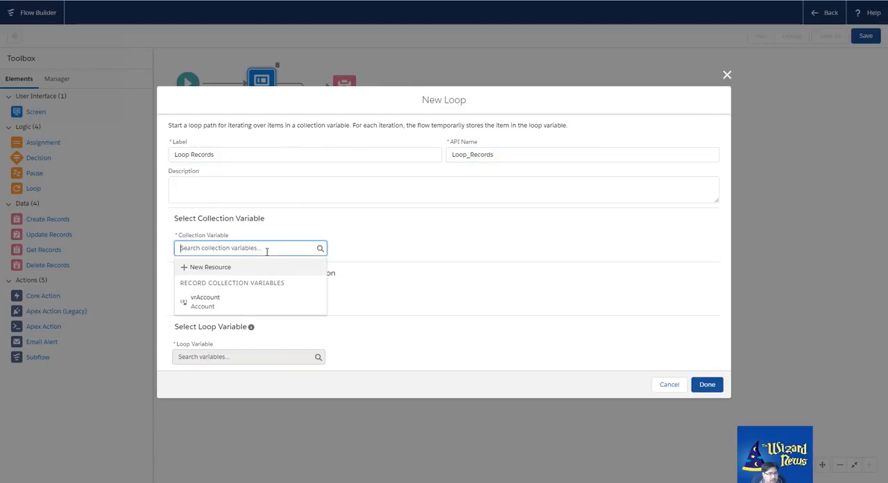
pyautogui.click(229, 305)
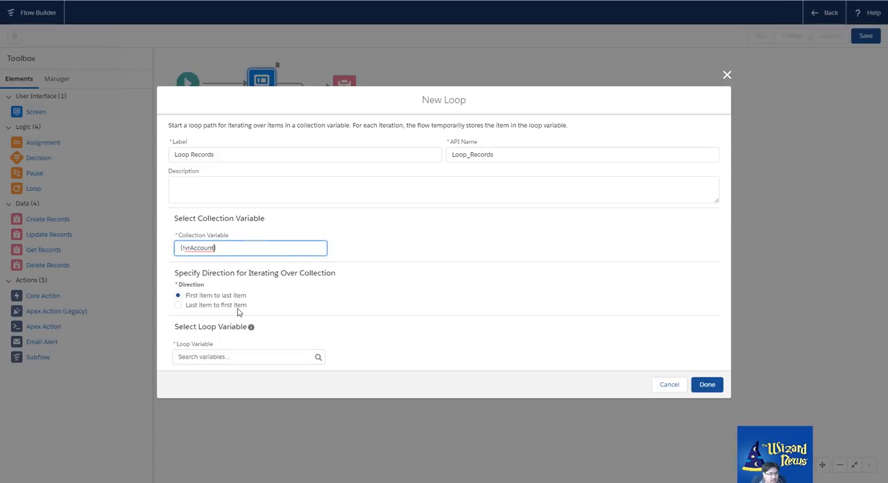
pyautogui.doubleClick(192, 248)
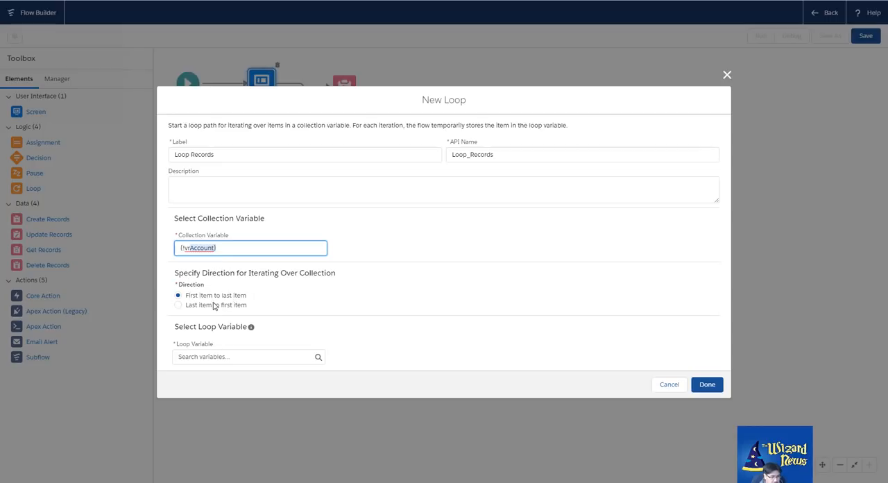
# Start a new resource for the Loop Variable and set its resource type to Variable
pyautogui.click(271, 356)
pyautogui.click(200, 373)
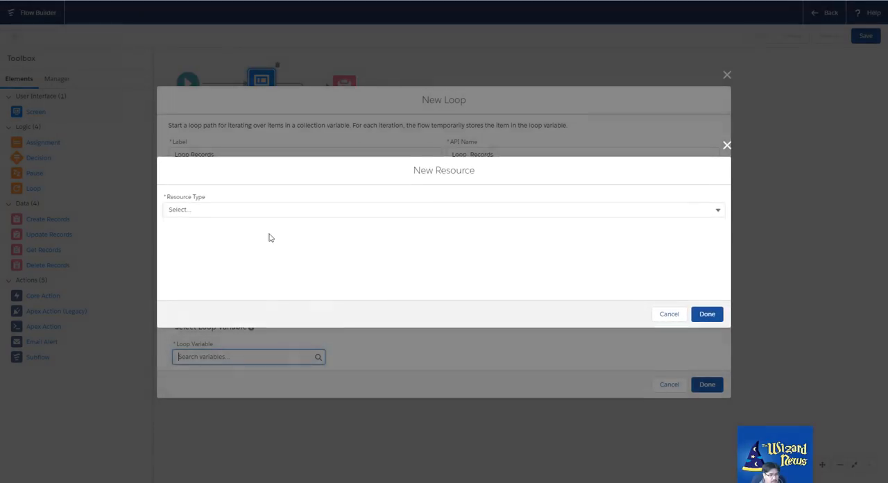
pyautogui.click(203, 211)
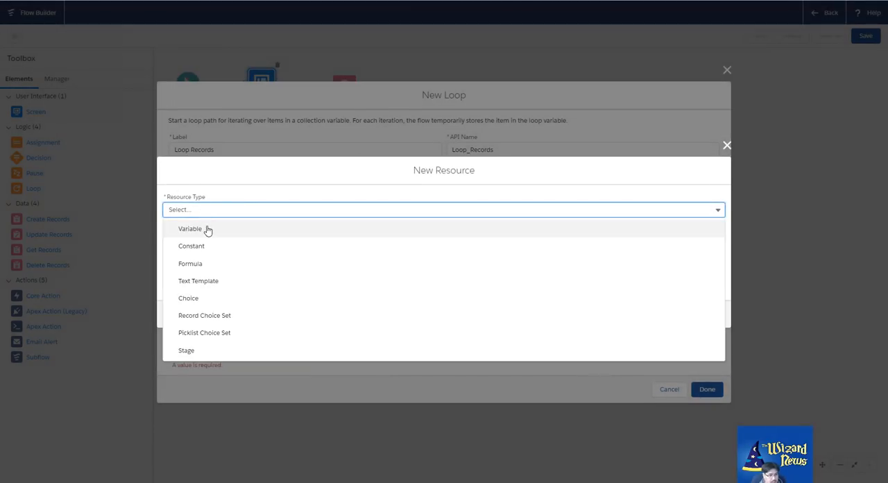
pyautogui.click(208, 231)
# Give the new loop variable the API name vrAccountSingle
pyautogui.click(195, 217)
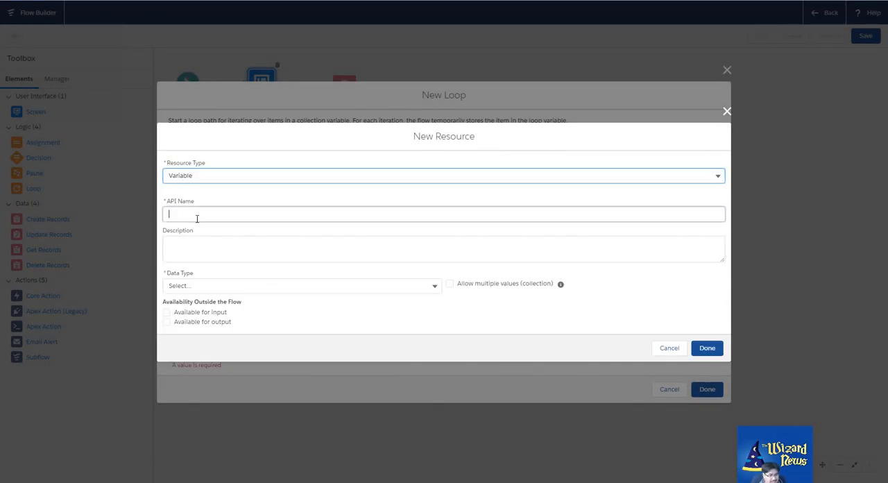
pyautogui.write('V')
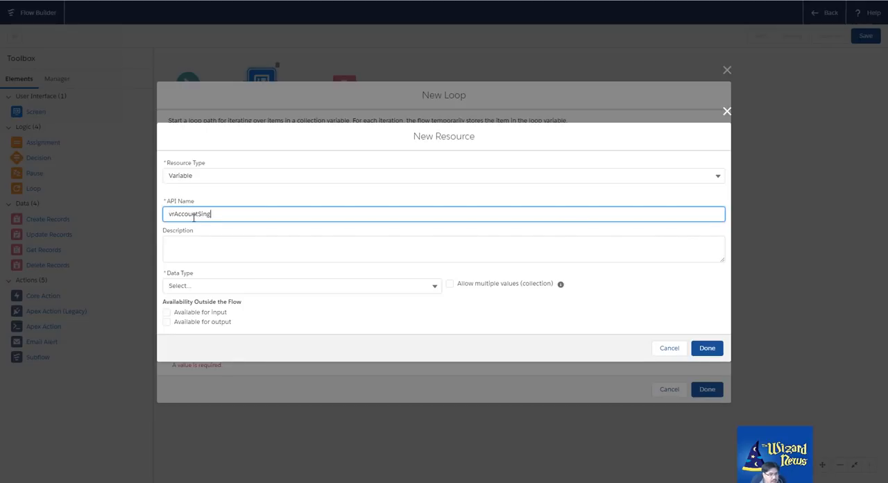
pyautogui.press('Tab')
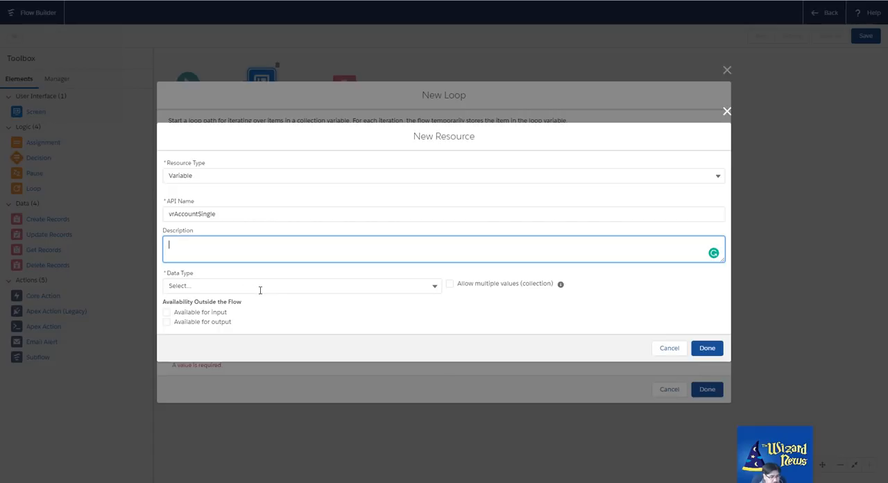
# Set the loop variable's data type to Record and its object to Account
pyautogui.click(259, 286)
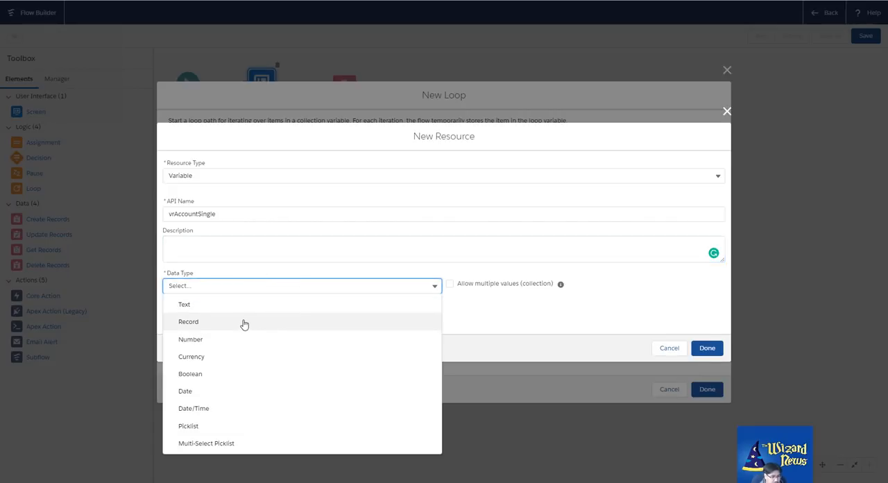
pyautogui.click(298, 322)
pyautogui.click(218, 305)
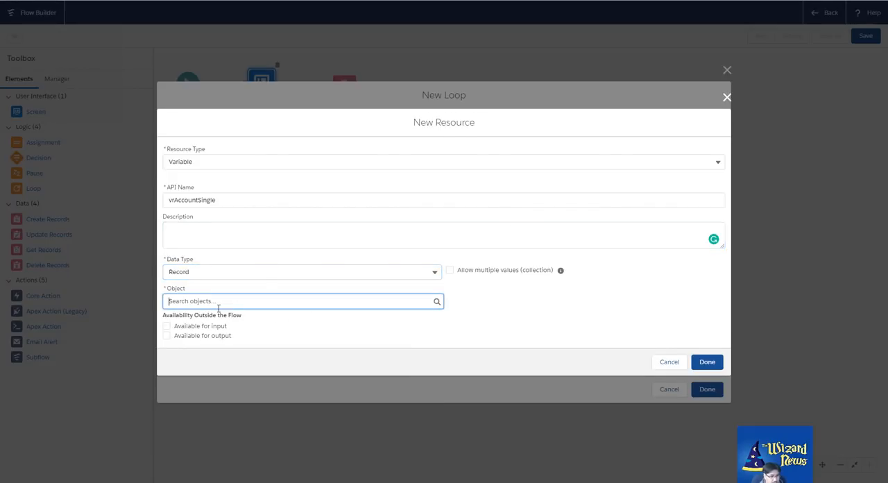
pyautogui.write('a')
pyautogui.click(201, 143)
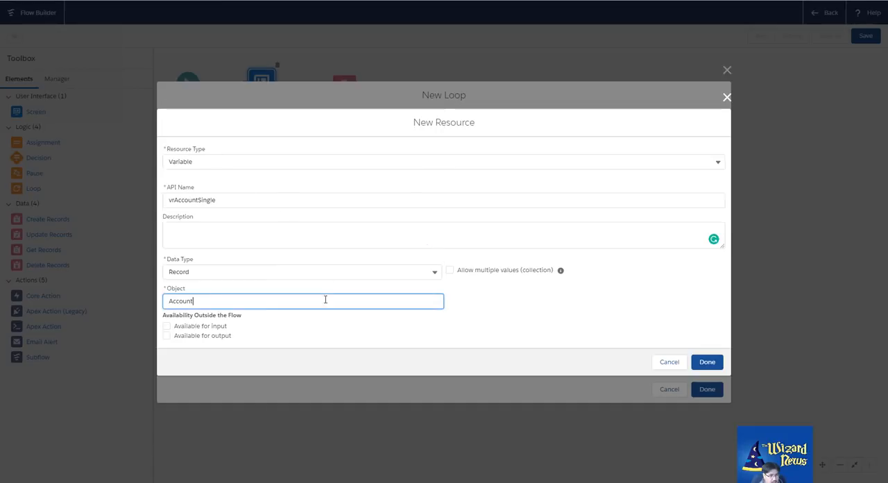
# Set vrAccountSingle as the loop variable of Loop Records, finish the element, and connect Grab Records to it
pyautogui.click(707, 362)
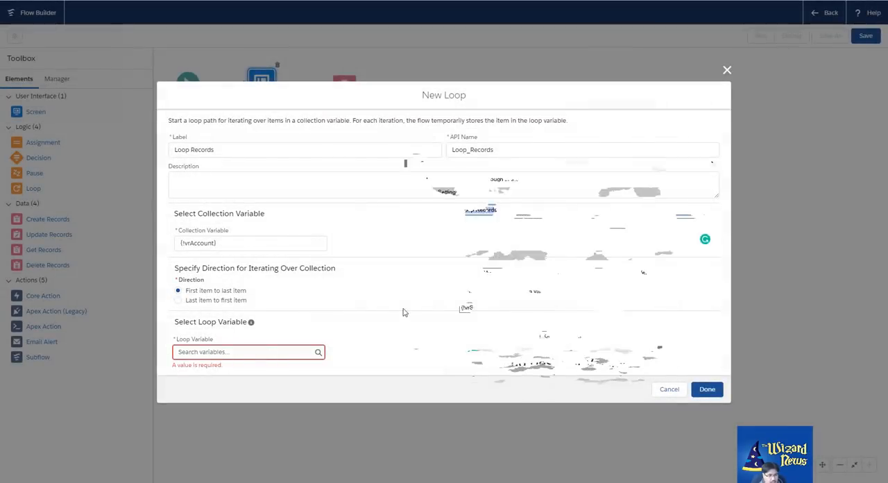
pyautogui.click(259, 354)
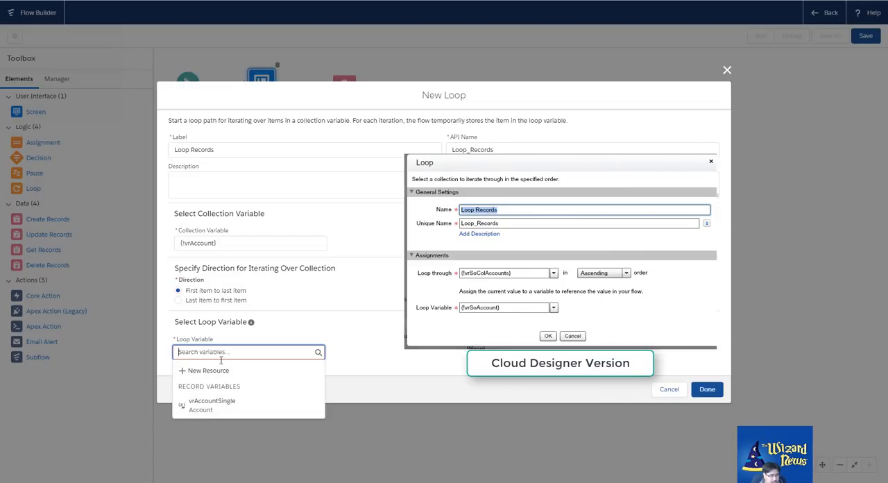
pyautogui.click(207, 408)
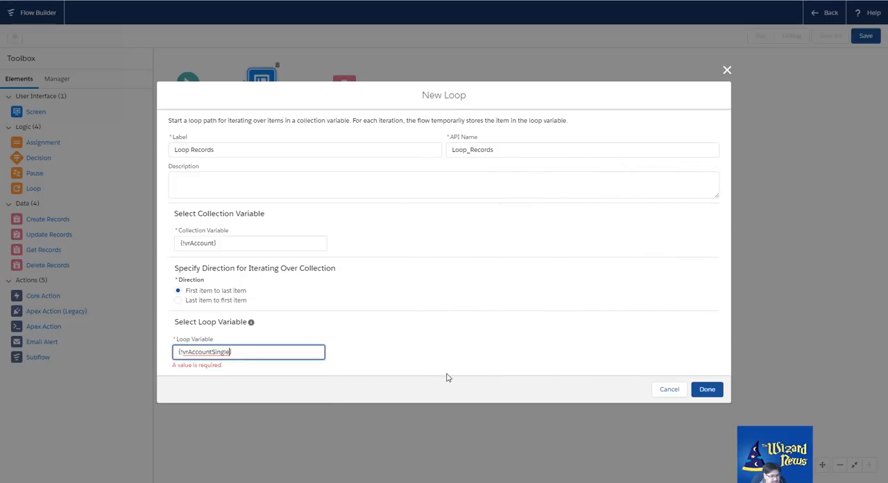
pyautogui.click(721, 392)
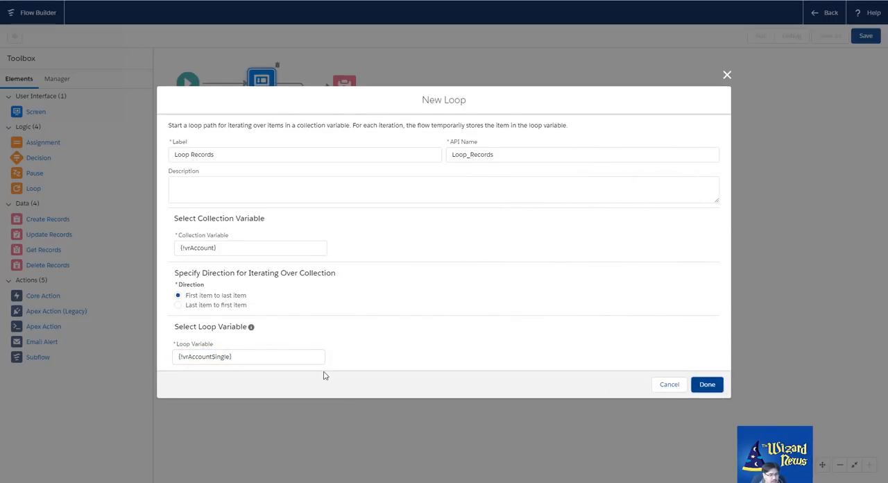
pyautogui.click(285, 358)
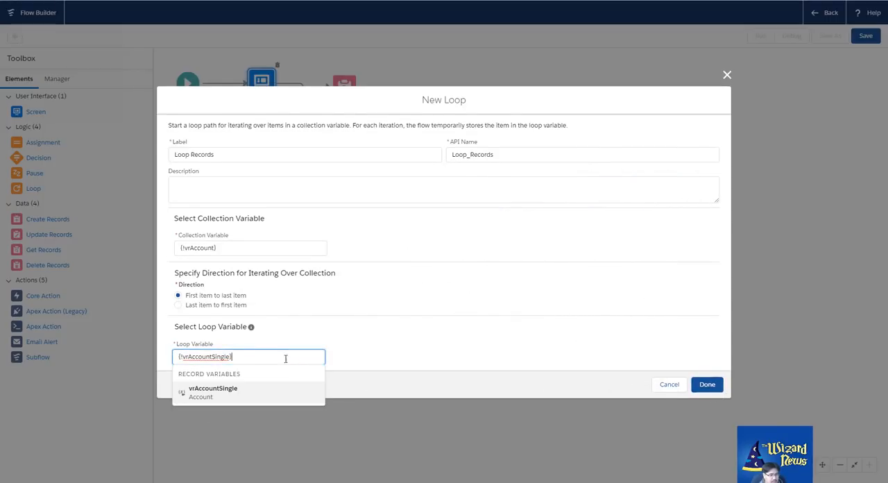
pyautogui.click(219, 388)
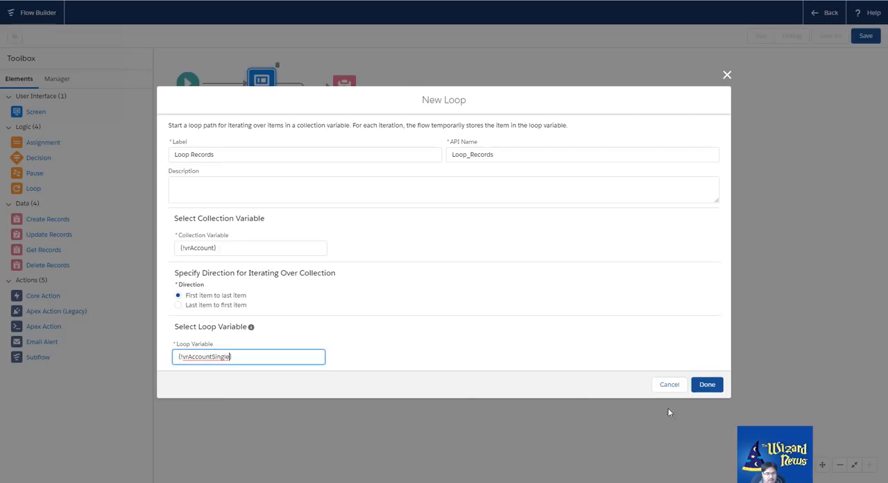
pyautogui.click(719, 383)
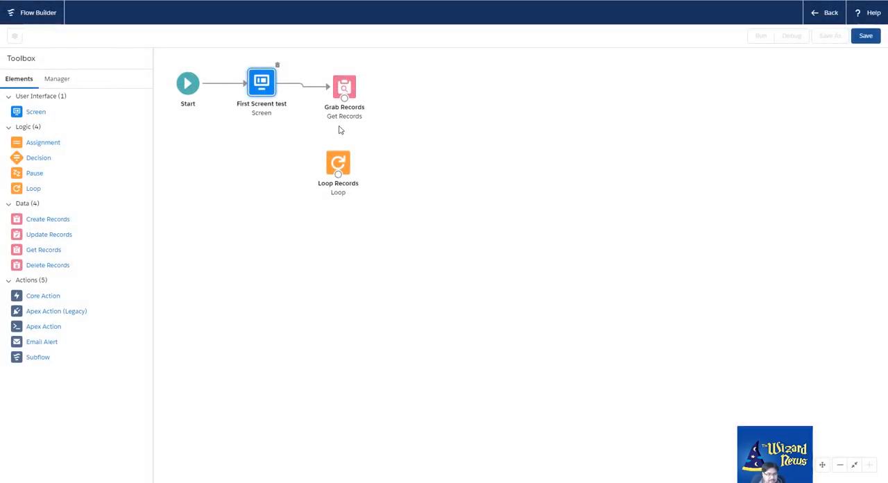
pyautogui.moveTo(343, 98); pyautogui.dragTo(338, 163)
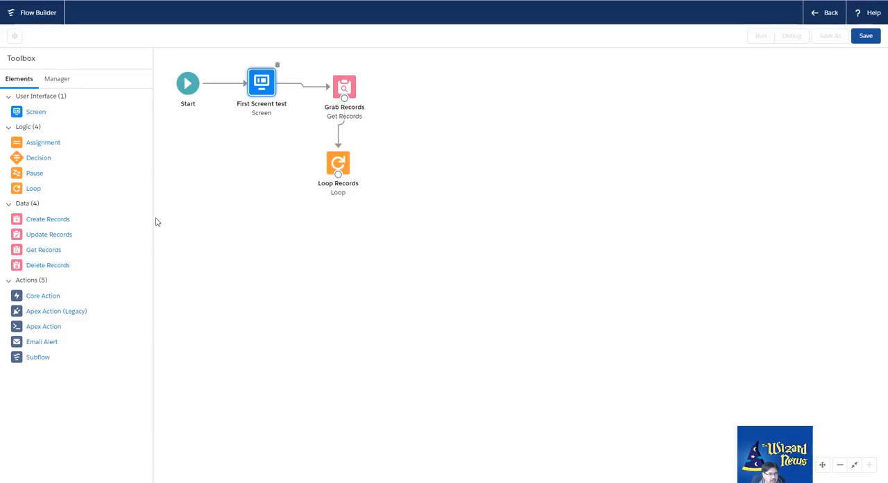
# Add a Decision element below Loop Records and label it Name Test
pyautogui.moveTo(21, 166); pyautogui.dragTo(320, 230)
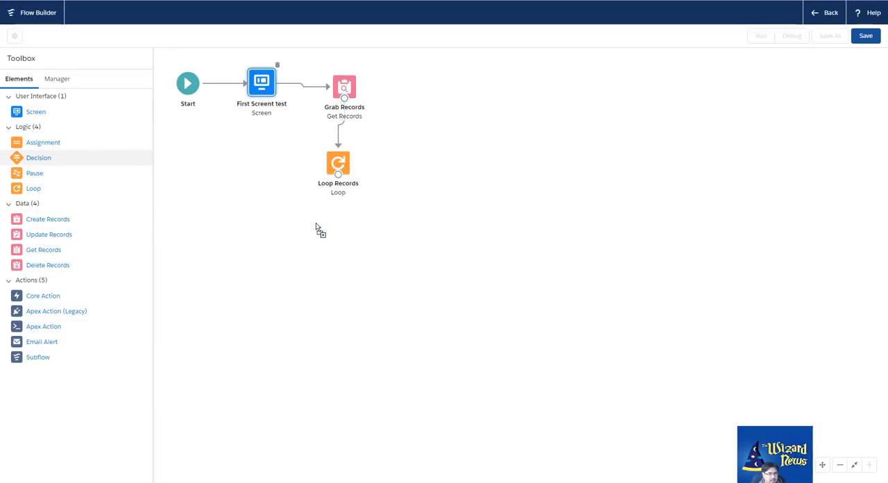
pyautogui.click(205, 147)
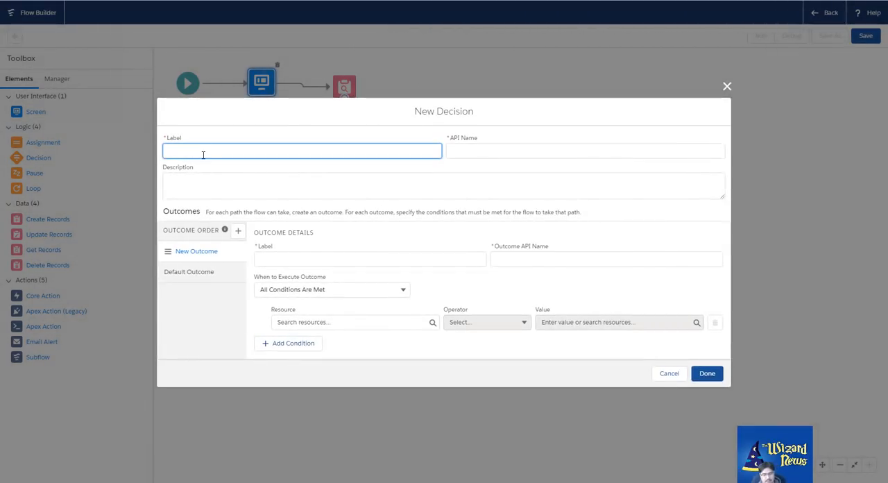
pyautogui.write('Name Test')
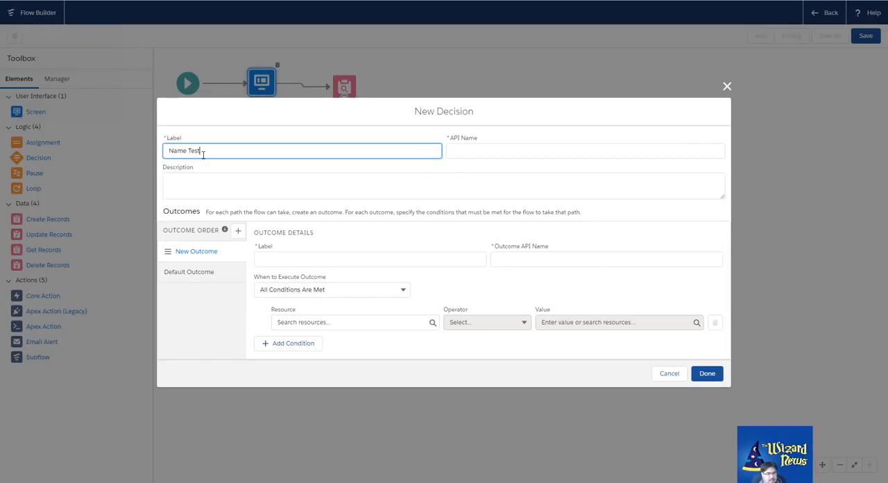
pyautogui.press('Tab')
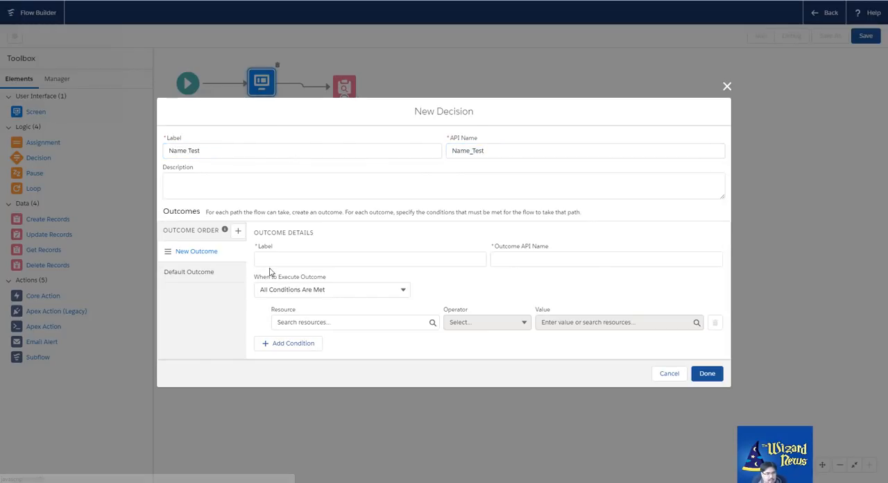
# Label the decision's new outcome Name Includes Wizard
pyautogui.click(267, 262)
pyautogui.write('Name Includes')
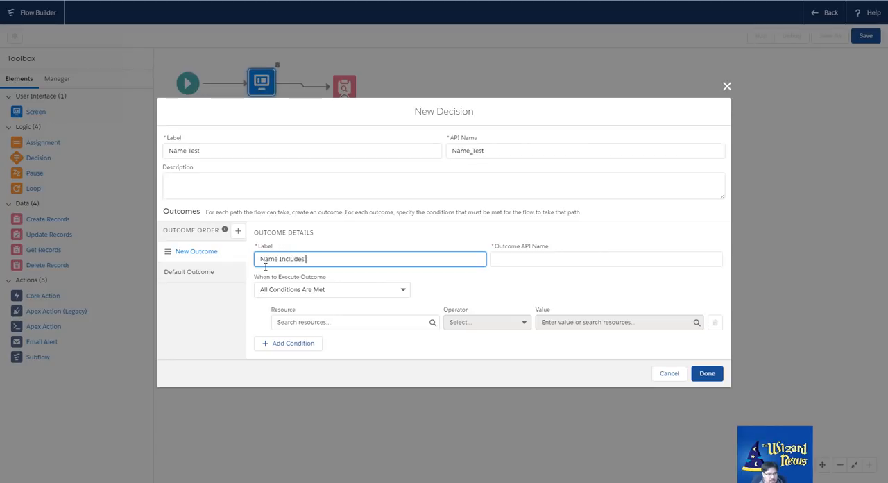
pyautogui.write(' Wizard')
pyautogui.press('Tab')
# Set the resource of the outcome's condition to the Name field of vrAccountSingle
pyautogui.click(340, 322)
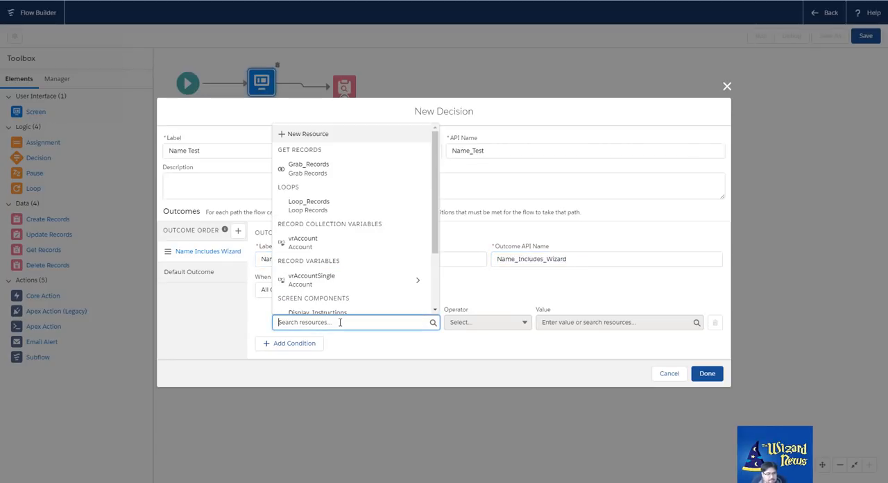
pyautogui.write('name')
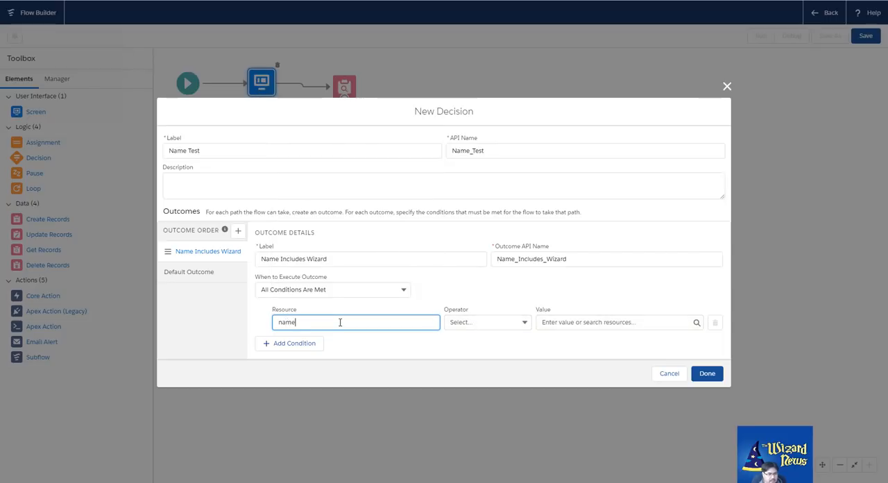
pyautogui.moveTo(340, 322); pyautogui.dragTo(268, 325)
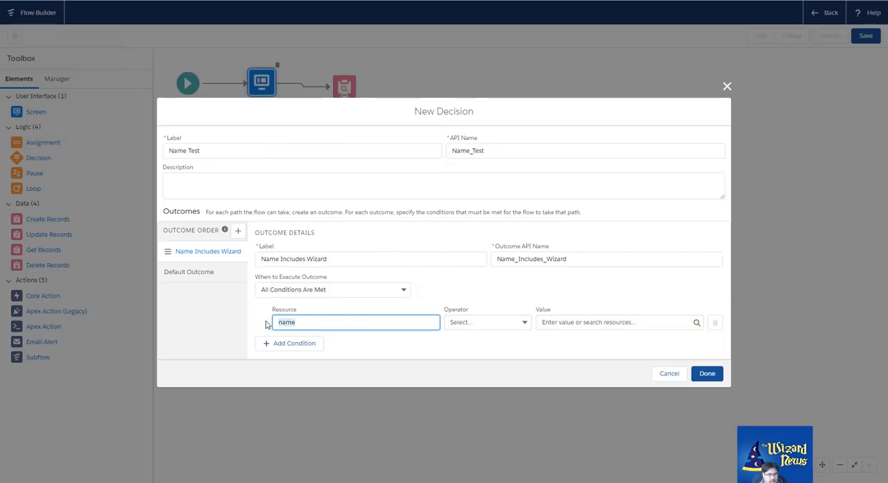
pyautogui.press('BackSpace')
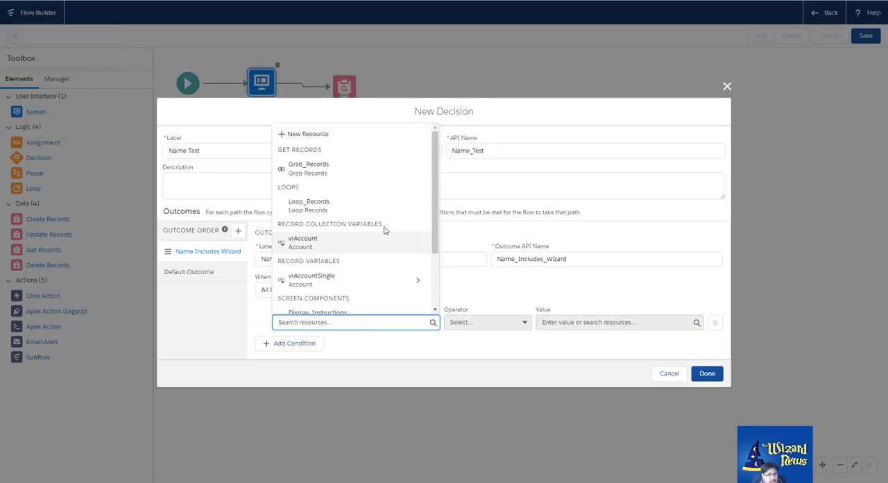
pyautogui.click(417, 278)
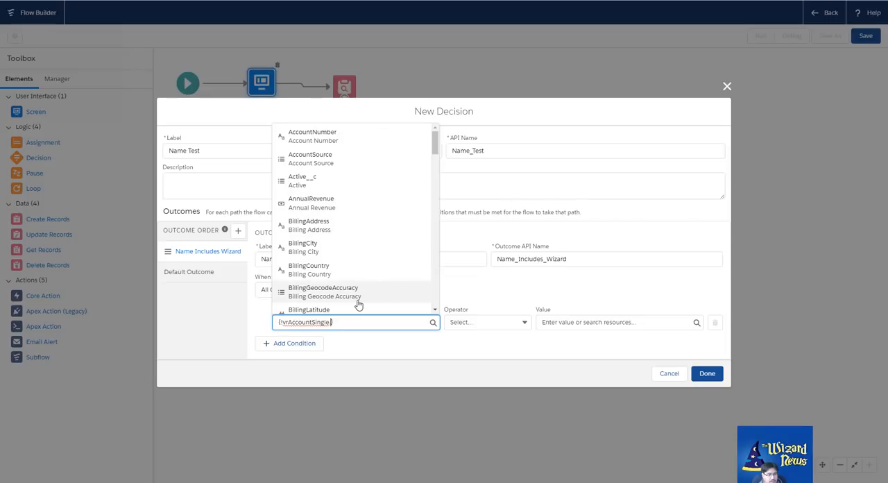
pyautogui.write('name')
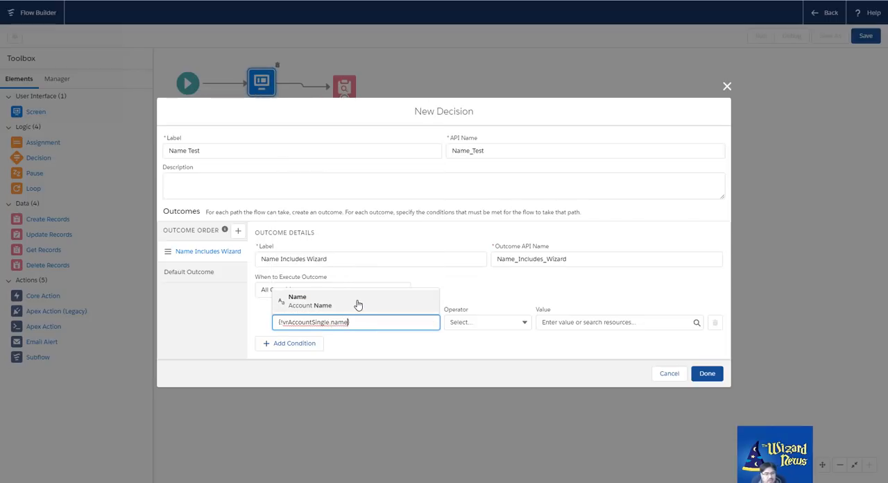
pyautogui.click(346, 303)
pyautogui.moveTo(359, 322); pyautogui.dragTo(279, 322)
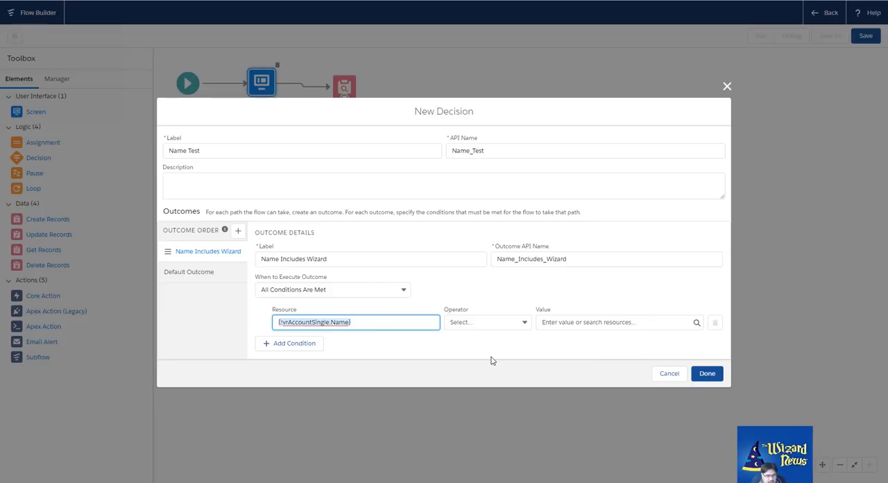
pyautogui.write('name')
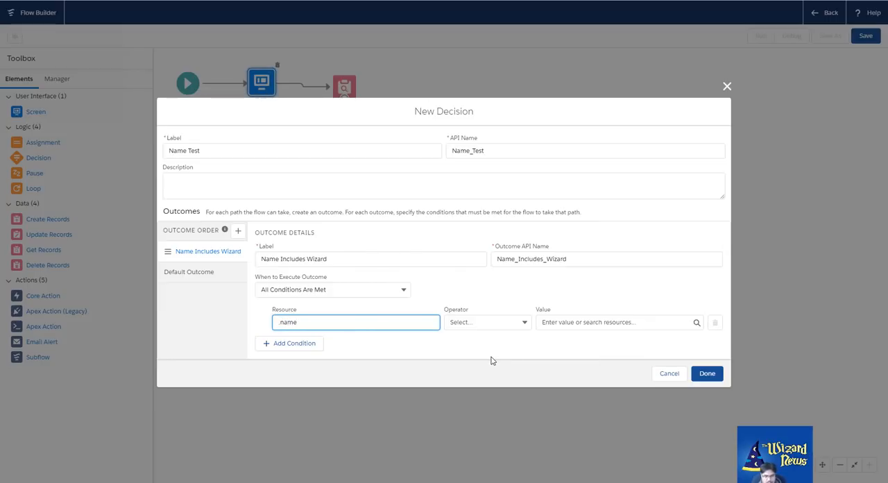
pyautogui.hotkey('ctrl', 'a')
pyautogui.press('BackSpace')
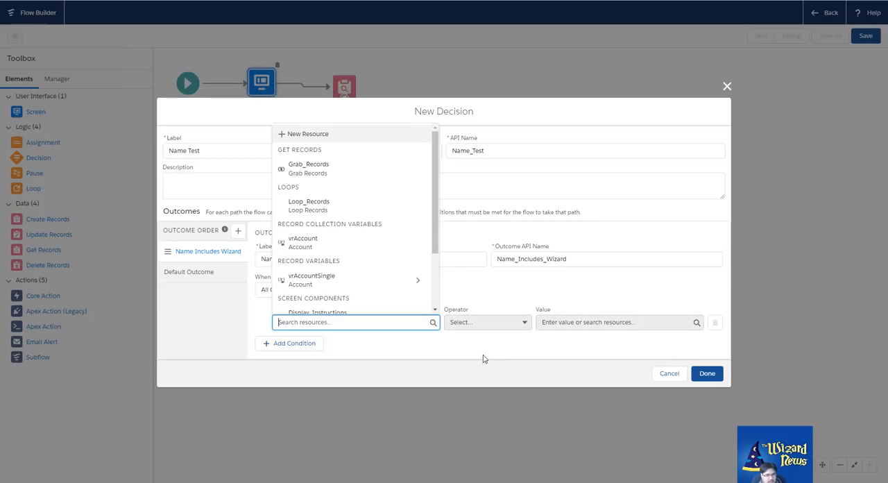
pyautogui.click(377, 281)
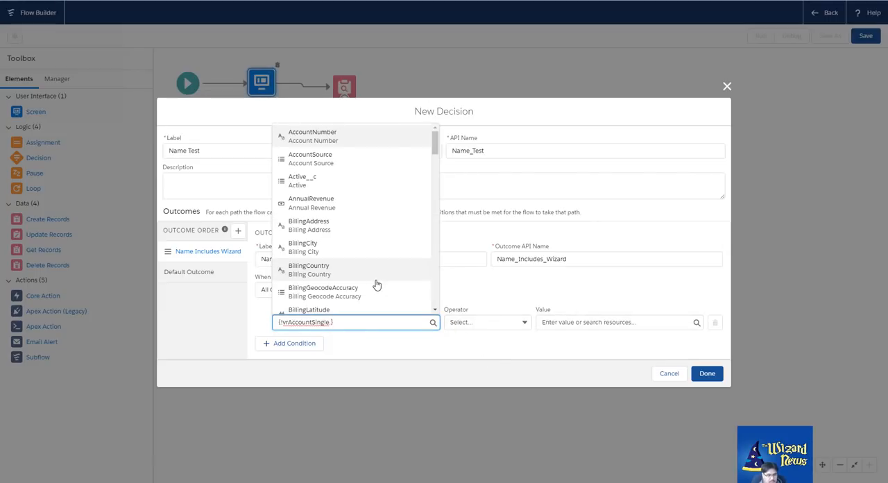
pyautogui.write('name')
pyautogui.click(373, 299)
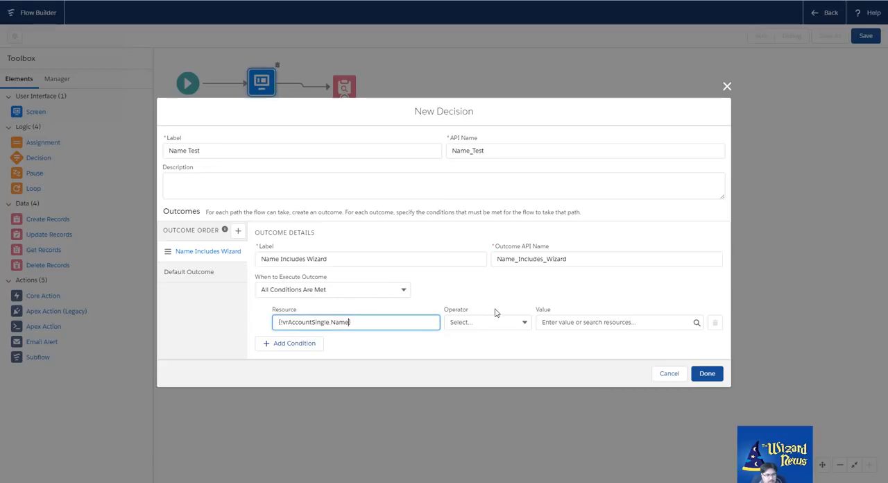
# Choose the operator for the Name condition, then finish the Name Test decision with its Default Outcome kept
pyautogui.click(508, 323)
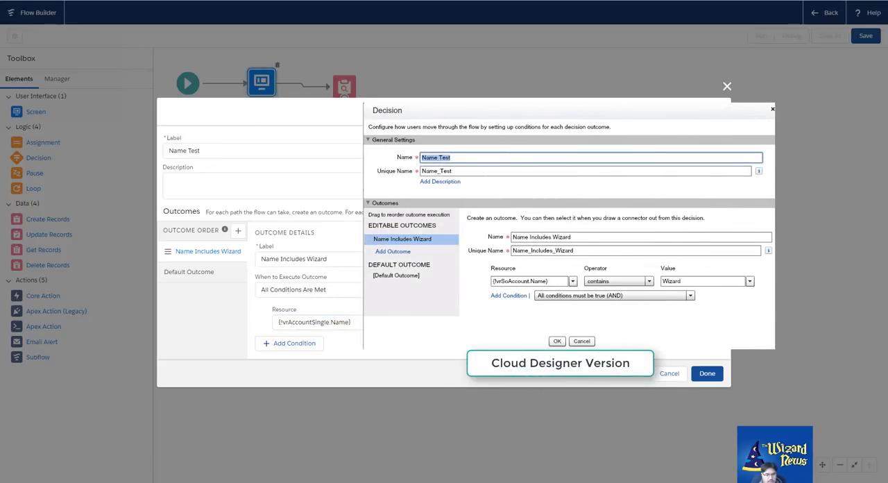
pyautogui.click(189, 272)
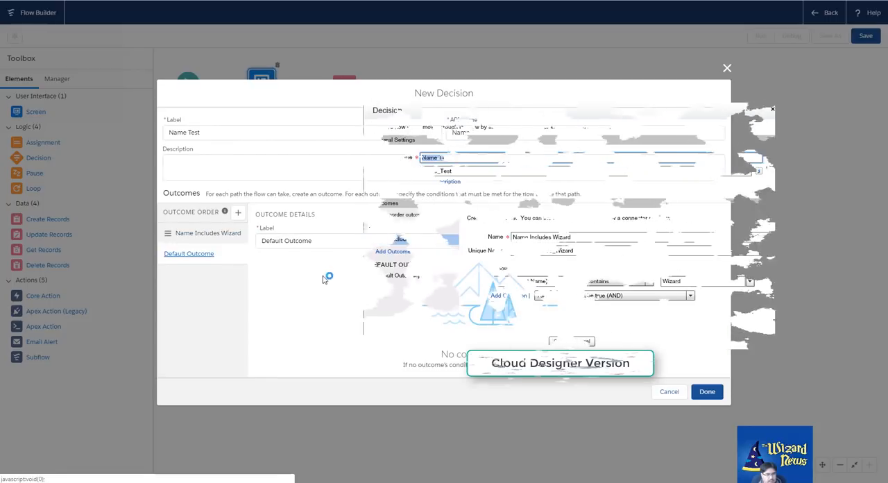
pyautogui.click(708, 391)
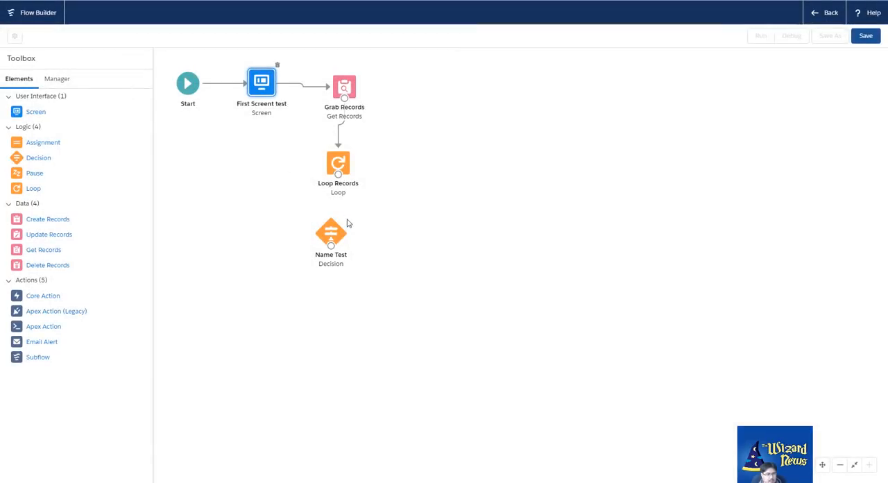
# Add an Assignment element below and to the left of Name Test, labelled Assign Value
pyautogui.moveTo(39, 144); pyautogui.dragTo(254, 298)
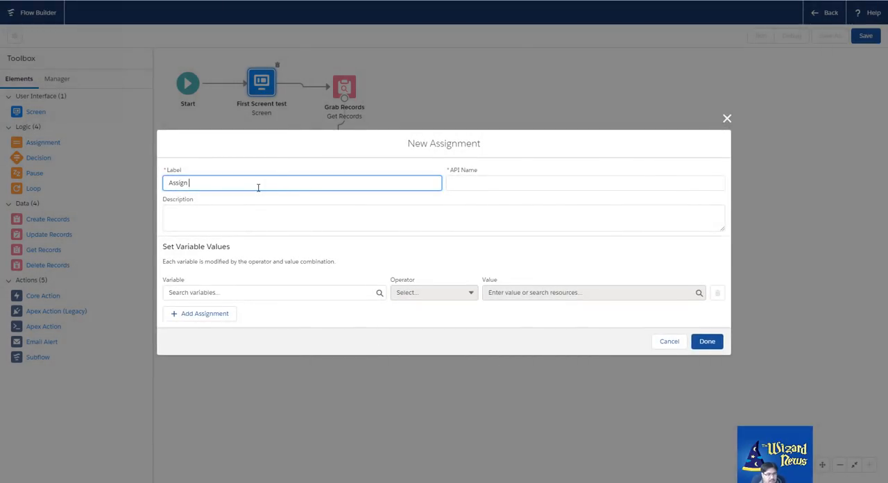
pyautogui.write('Assign Value')
pyautogui.press('Tab')
# Set the assignment's variable to a field of the vrAccountSingle record and choose its operator
pyautogui.click(297, 293)
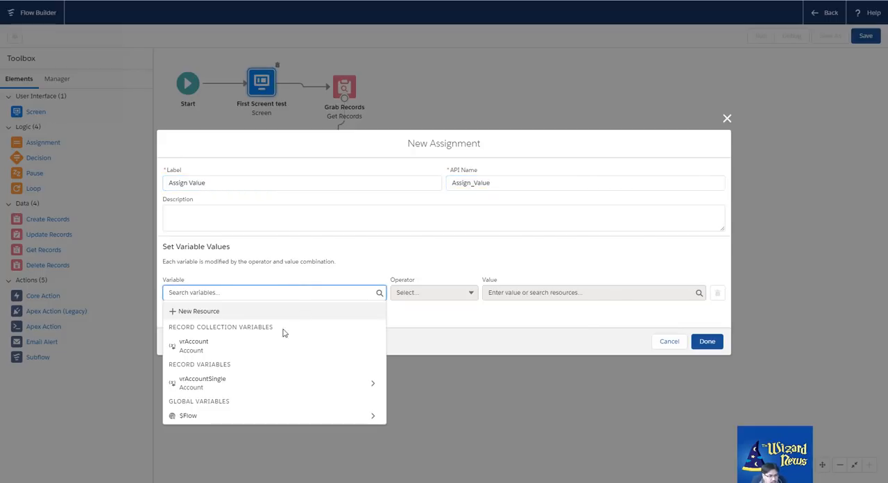
pyautogui.click(234, 379)
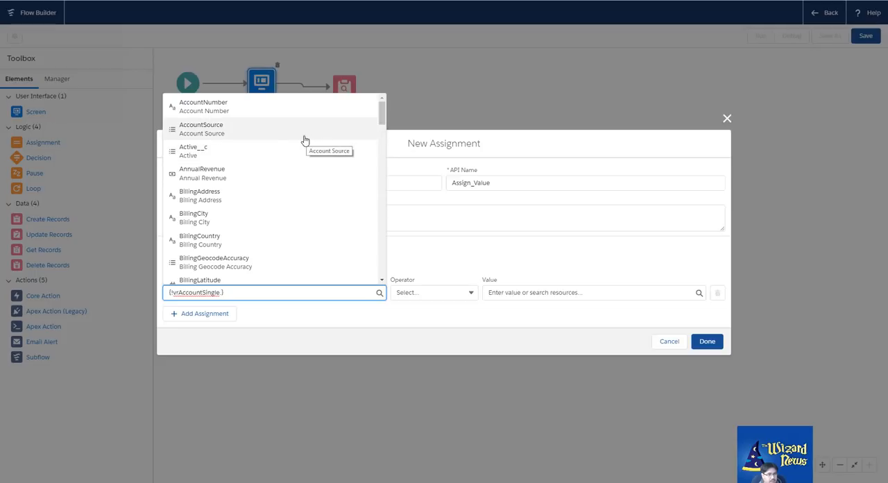
pyautogui.click(277, 117)
pyautogui.click(434, 292)
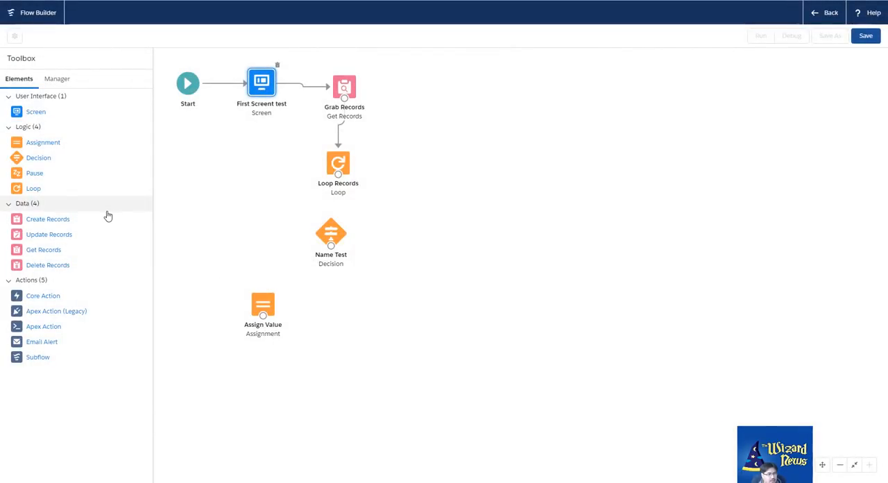
# Add an Assignment element below and to the right of Name Test, labelled Assign no wizard
pyautogui.moveTo(44, 144); pyautogui.dragTo(368, 297)
pyautogui.click(251, 295)
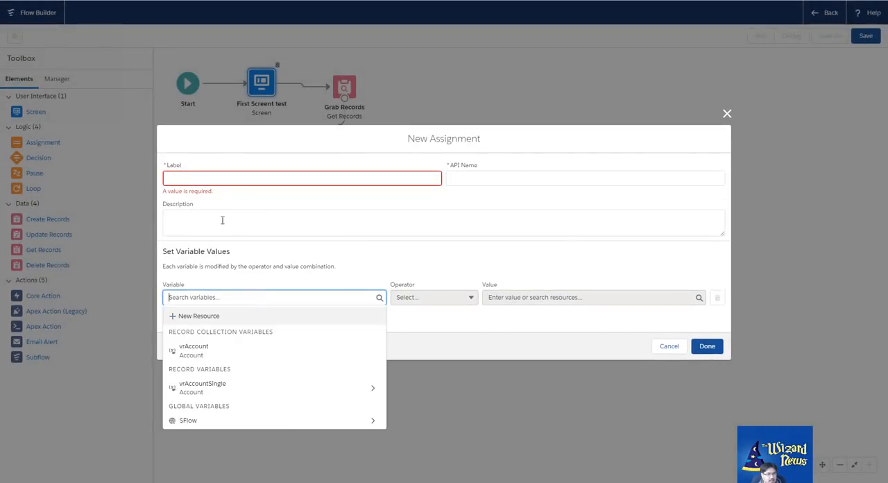
pyautogui.click(217, 183)
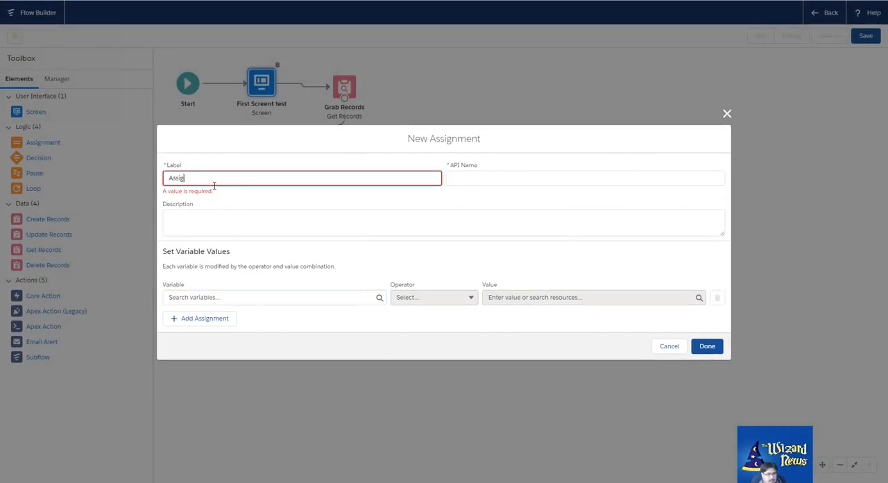
pyautogui.write('Assign no wizard')
pyautogui.press('Tab')
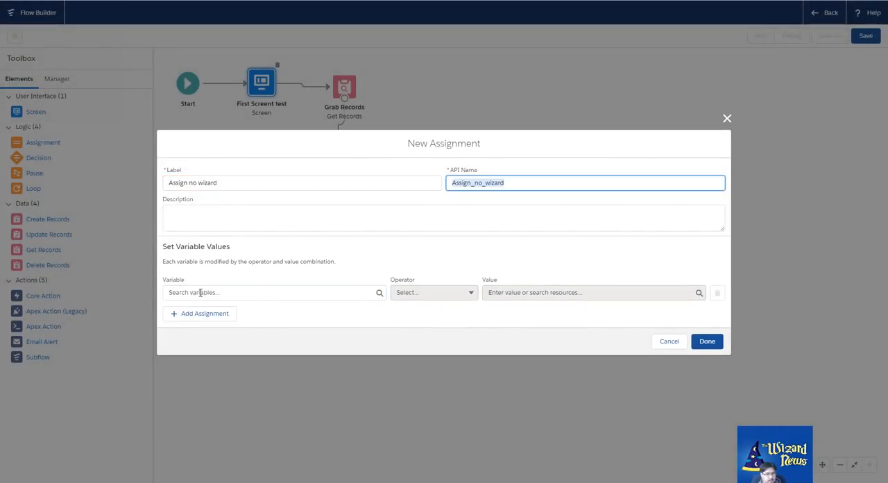
# Set the AccountNumber field of vrAccountSingle with the Equals operator to a sample no-wizard account number, and finish the assignment
pyautogui.click(208, 294)
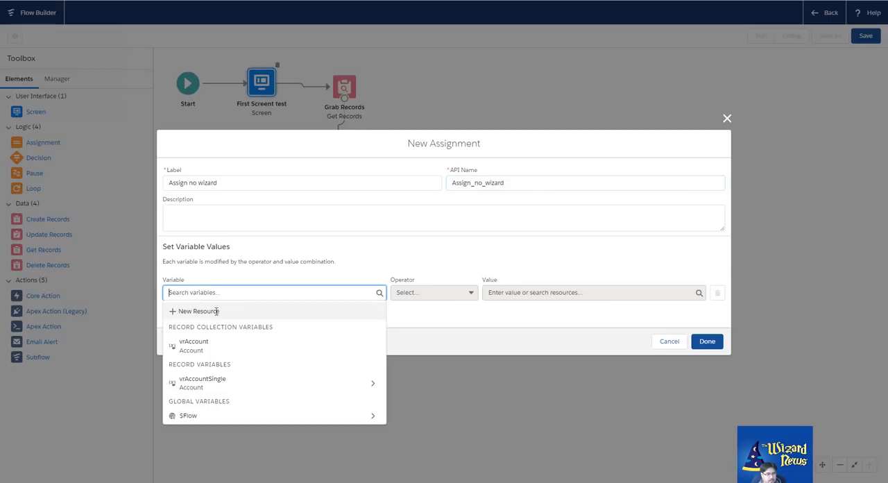
pyautogui.click(374, 386)
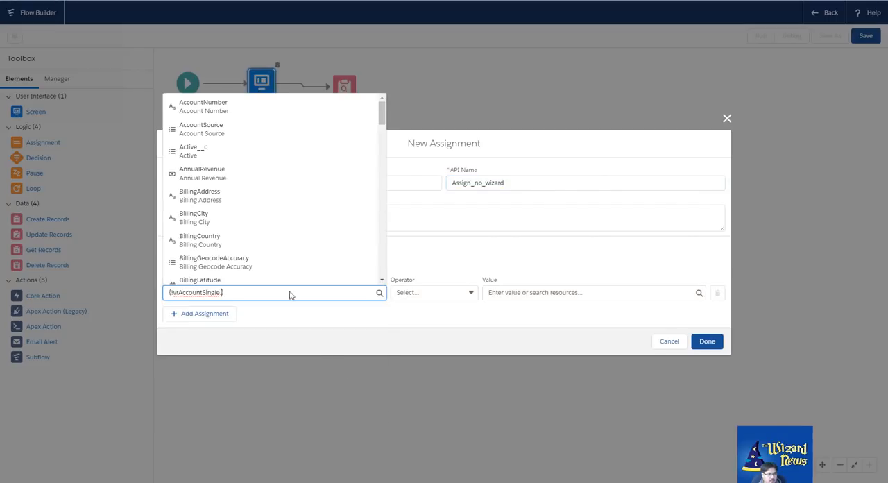
pyautogui.click(212, 108)
pyautogui.click(450, 297)
pyautogui.click(437, 314)
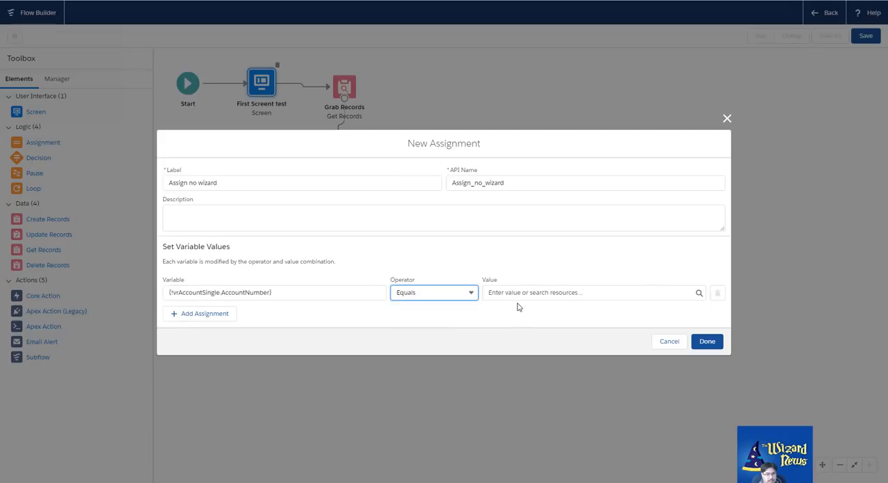
pyautogui.click(514, 294)
pyautogui.write('NOWizard123')
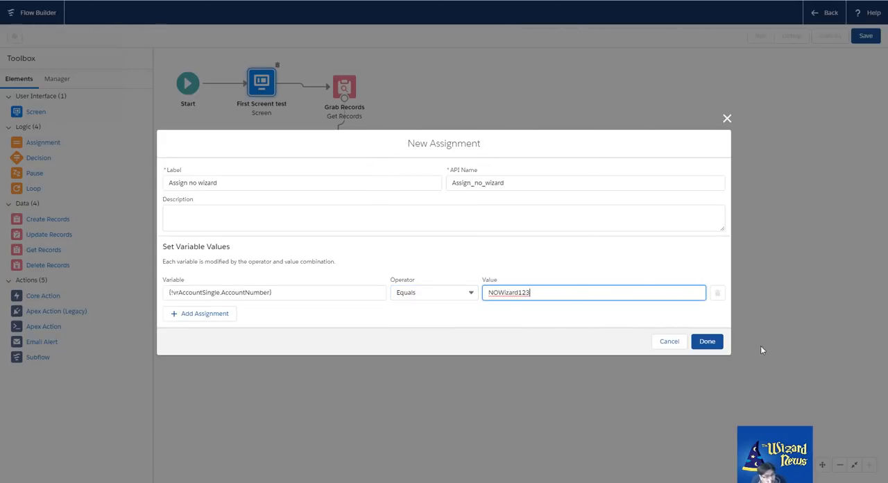
pyautogui.click(708, 341)
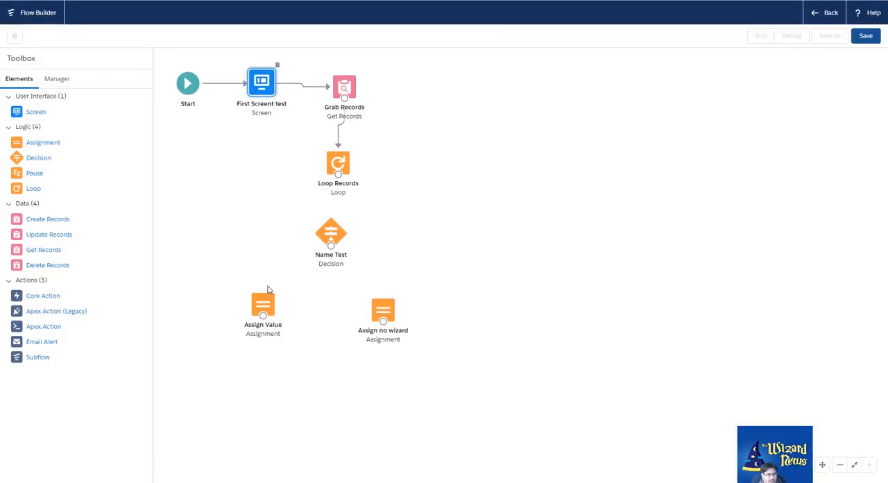
# Connect Loop Records to the Name Test decision for each item in the collection
pyautogui.moveTo(337, 176); pyautogui.dragTo(333, 238)
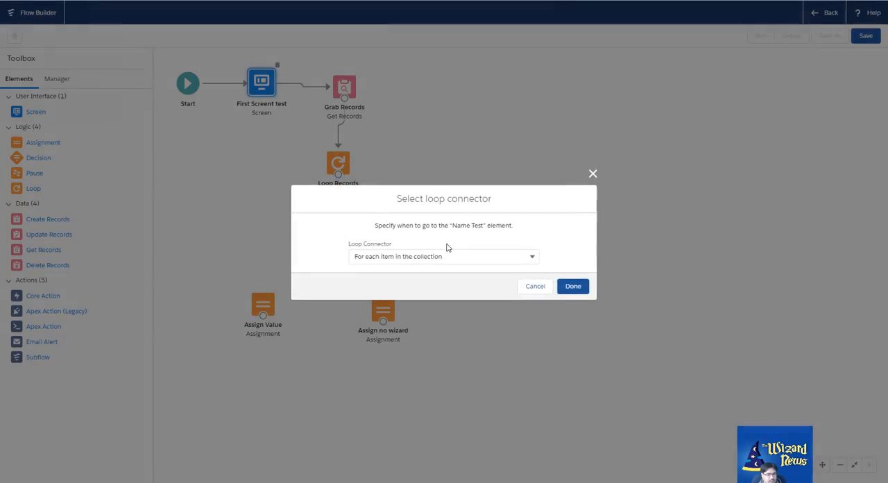
pyautogui.click(526, 260)
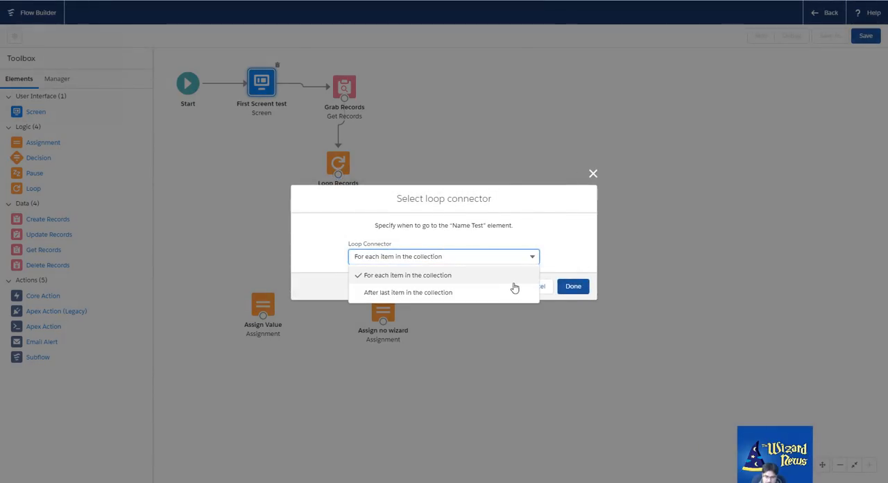
pyautogui.click(446, 275)
pyautogui.click(559, 286)
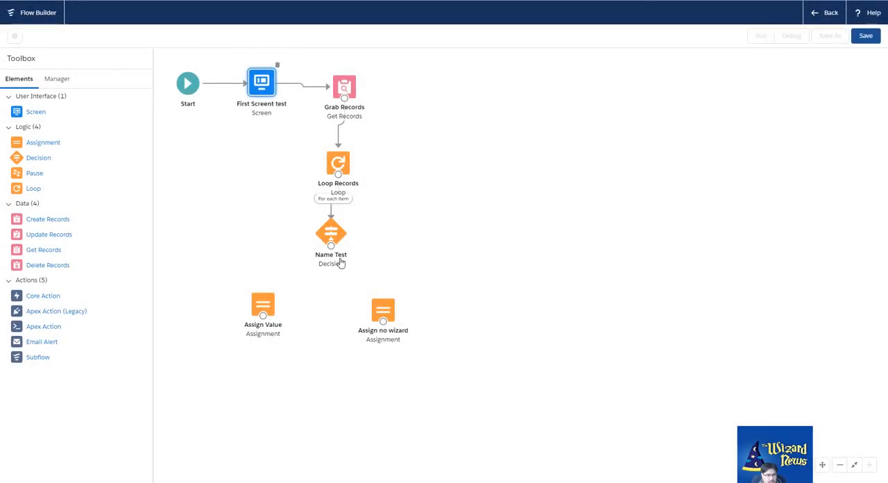
# Connect Name Test to Assign Value for Name Includes Wizard and to Assign no wizard for the Default Outcome, moving both assignments slightly closer
pyautogui.moveTo(331, 246); pyautogui.dragTo(261, 318)
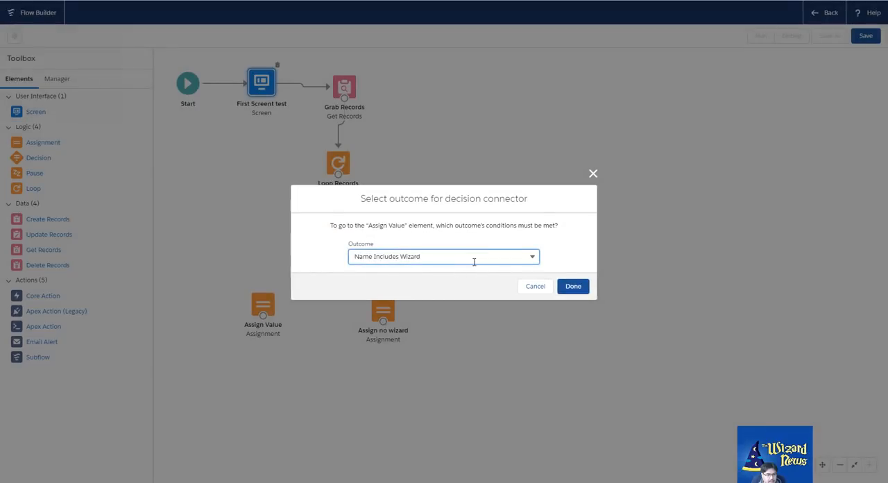
pyautogui.click(489, 257)
pyautogui.click(576, 286)
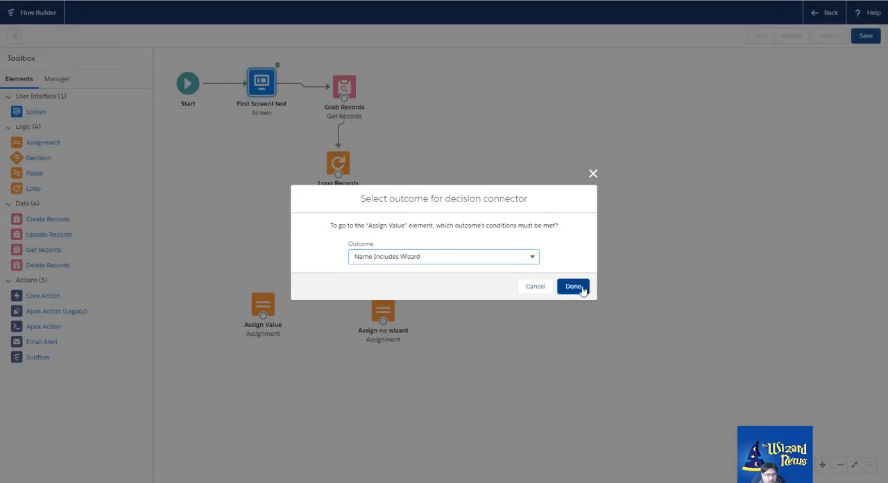
pyautogui.moveTo(331, 246); pyautogui.dragTo(384, 311)
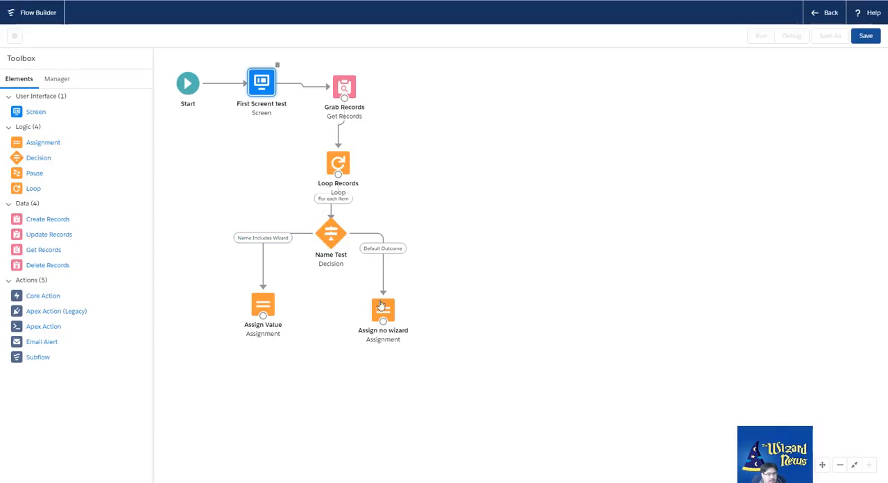
pyautogui.moveTo(380, 307)
pyautogui.mouseDown()
pyautogui.moveTo(428, 272)
pyautogui.moveTo(434, 236)
pyautogui.moveTo(388, 300)
pyautogui.mouseUp()
pyautogui.moveTo(258, 312); pyautogui.dragTo(279, 293)
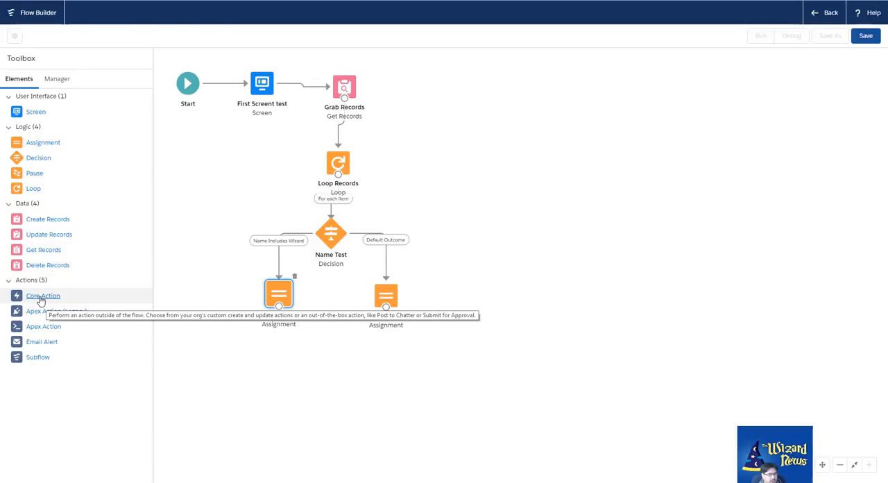
pyautogui.moveTo(41, 300); pyautogui.dragTo(316, 354)
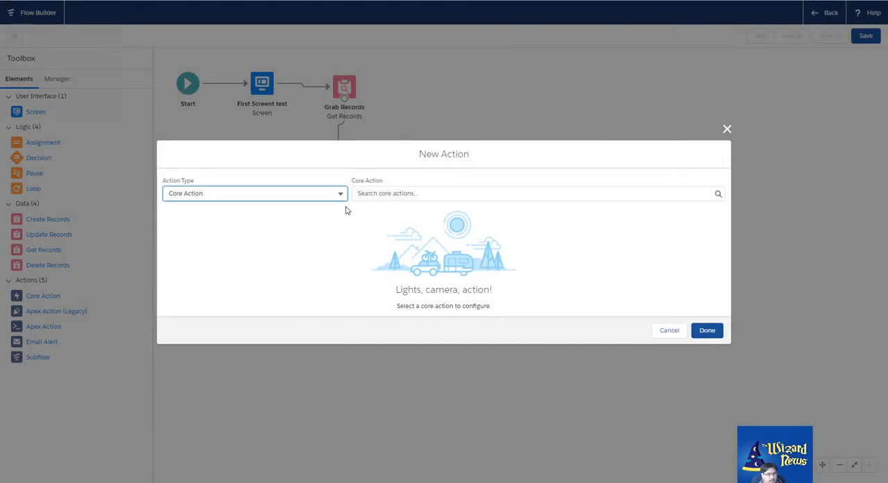
pyautogui.click(388, 192)
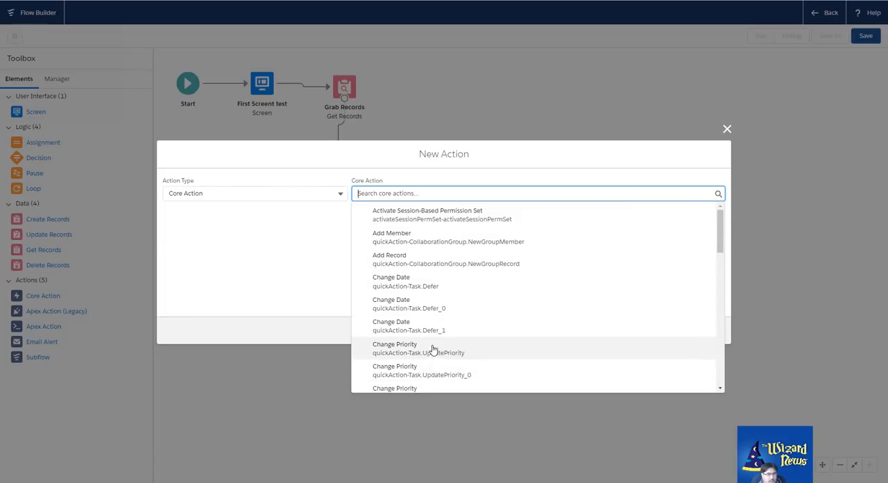
pyautogui.scroll(-1, 432, 349)
pyautogui.scroll(-1, 432, 349)
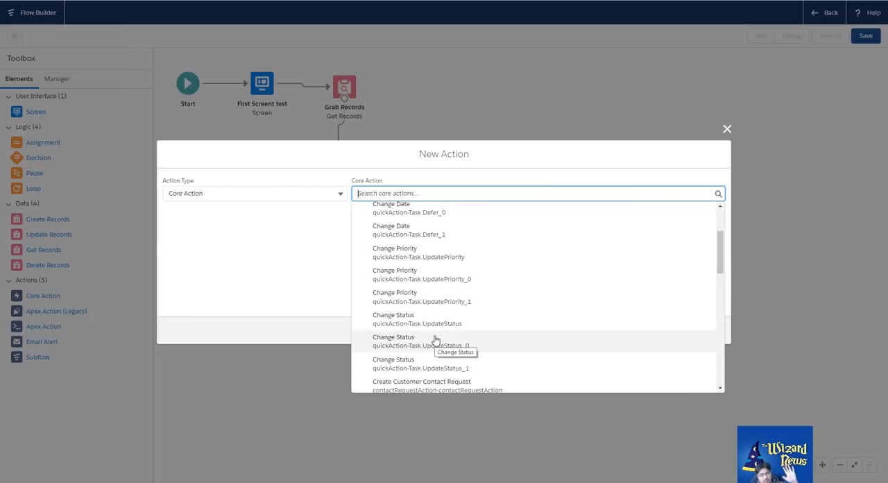
pyautogui.click(262, 263)
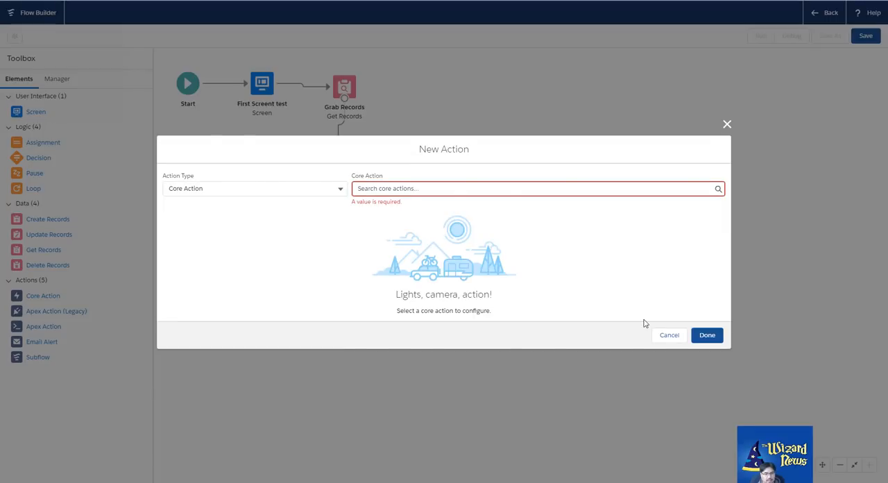
pyautogui.click(663, 338)
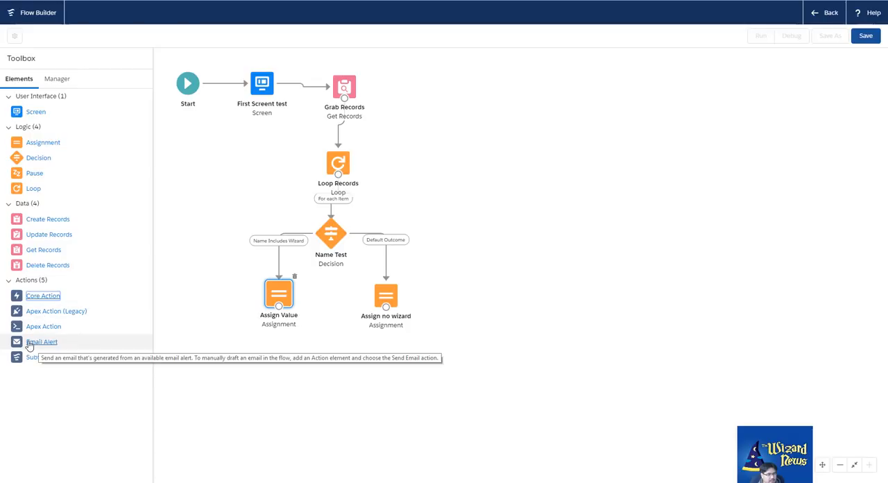
pyautogui.moveTo(30, 343); pyautogui.dragTo(302, 353)
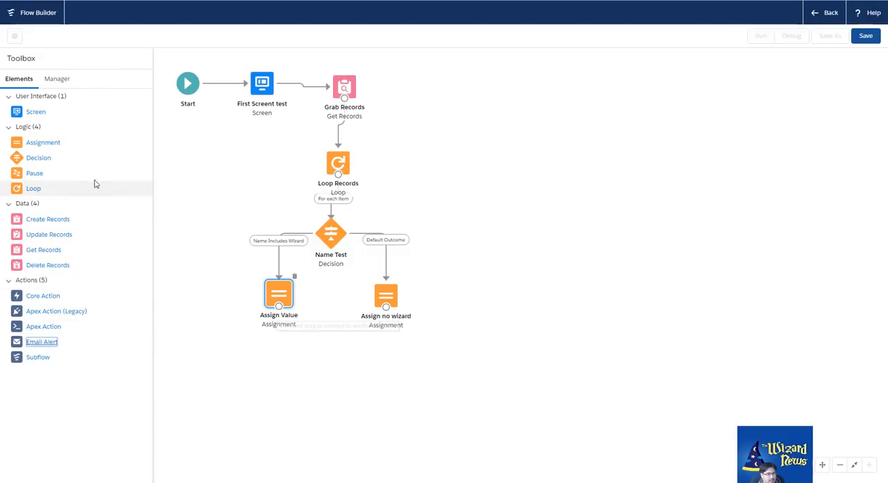
# Add an Assignment element below the two existing assignments, labelled Add to update collection
pyautogui.moveTo(32, 143); pyautogui.dragTo(313, 356)
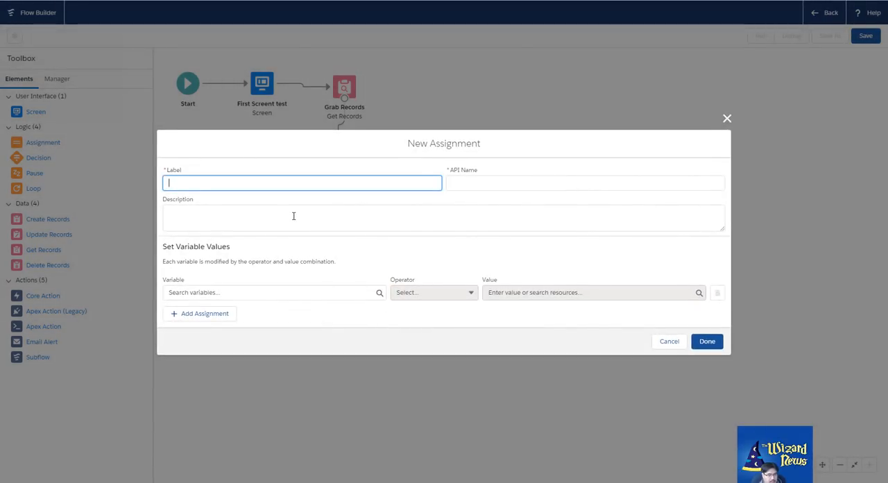
pyautogui.write('Add to update collection')
pyautogui.press('Tab')
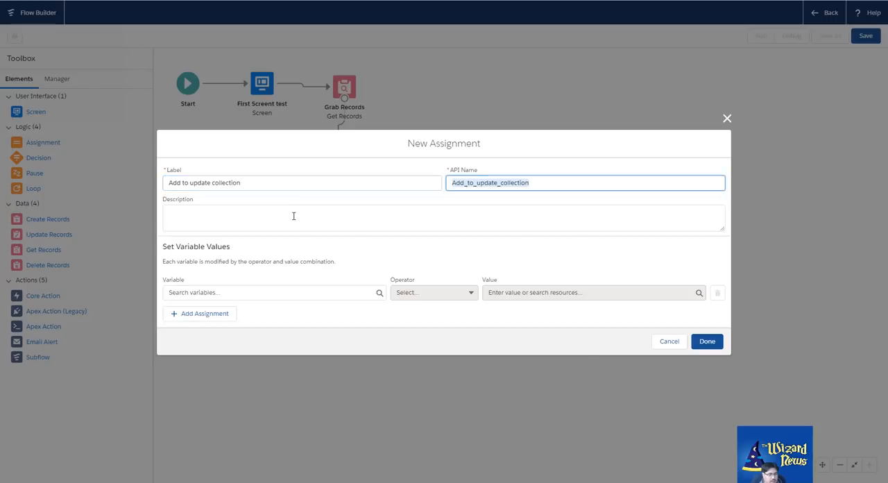
# Start a new Variable resource for the assignment's variable, with the API name vrColAccountUpdate
pyautogui.click(308, 292)
pyautogui.click(253, 314)
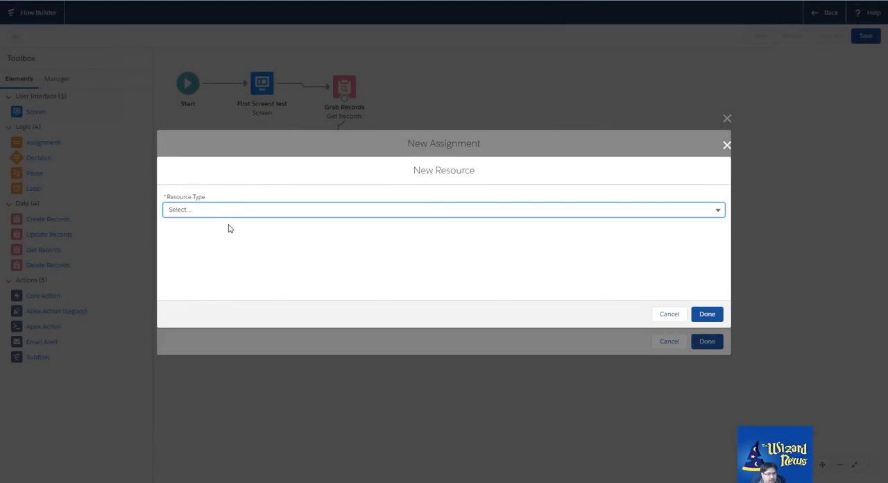
pyautogui.click(218, 210)
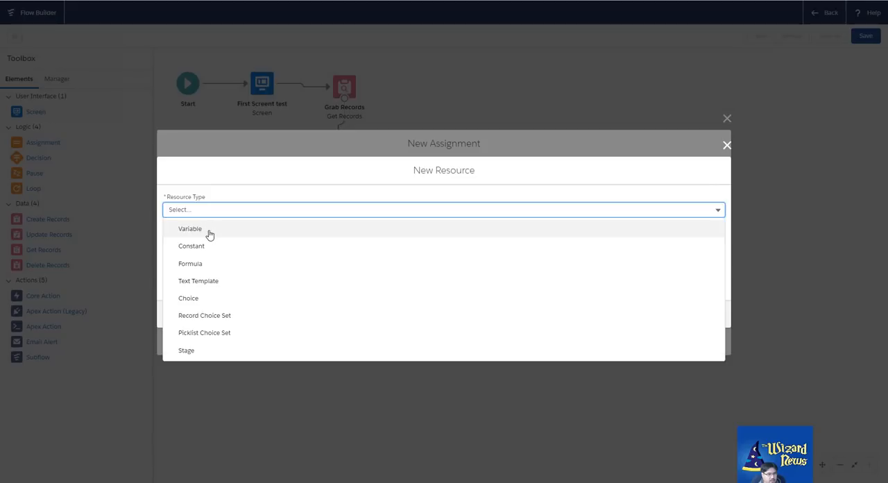
pyautogui.click(207, 231)
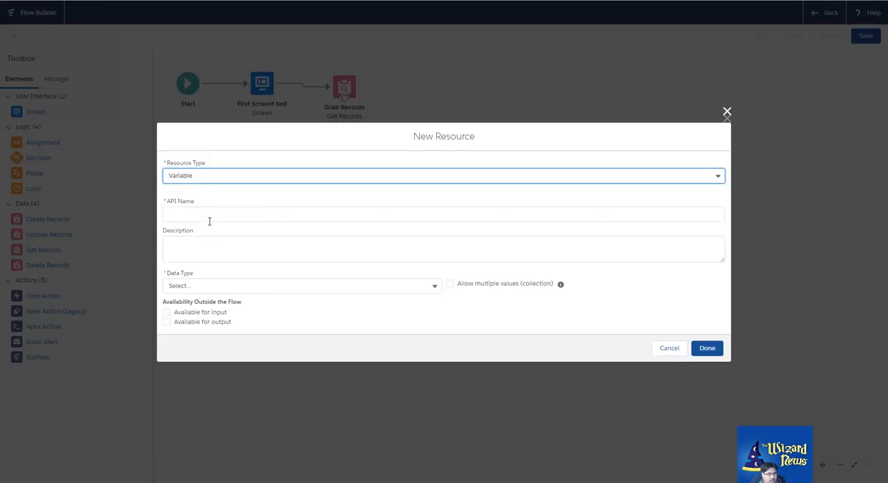
pyautogui.click(198, 212)
pyautogui.write('vr')
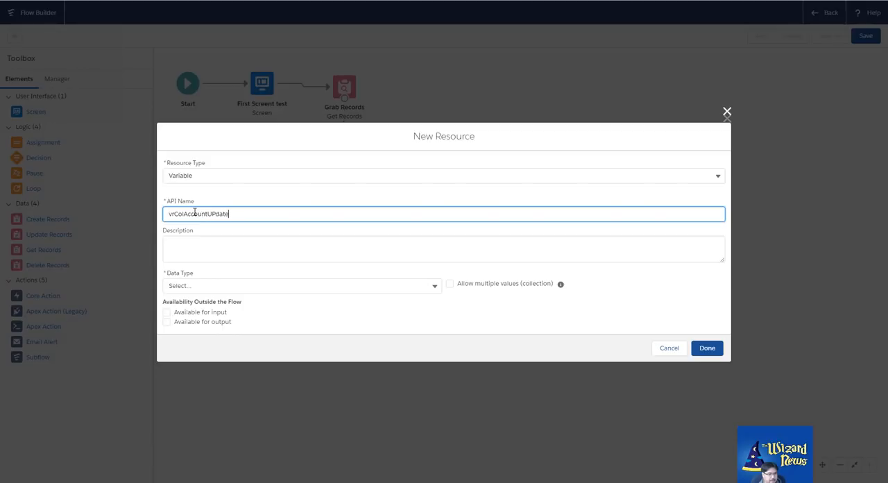
pyautogui.write('ColAccountUpdate')
pyautogui.press('Tab')
# Give the variable the Record data type with multiple values allowed and Account as its object, and finish the resource
pyautogui.click(207, 288)
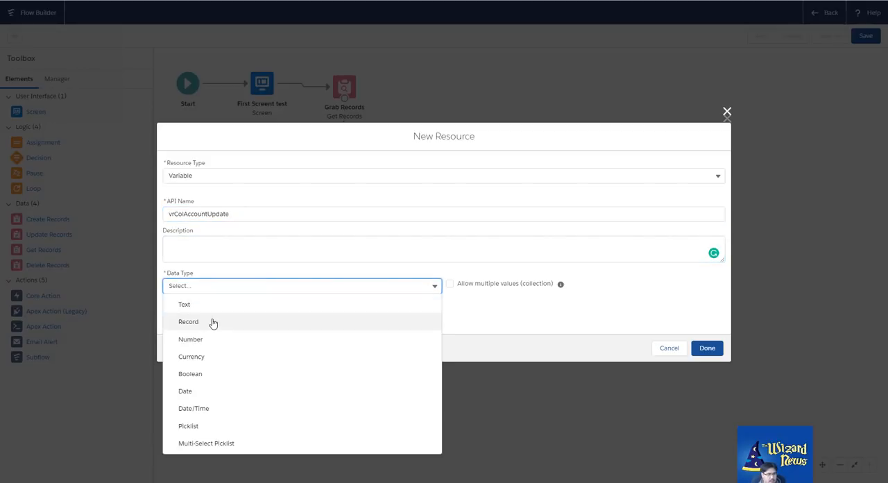
pyautogui.click(213, 323)
pyautogui.click(451, 270)
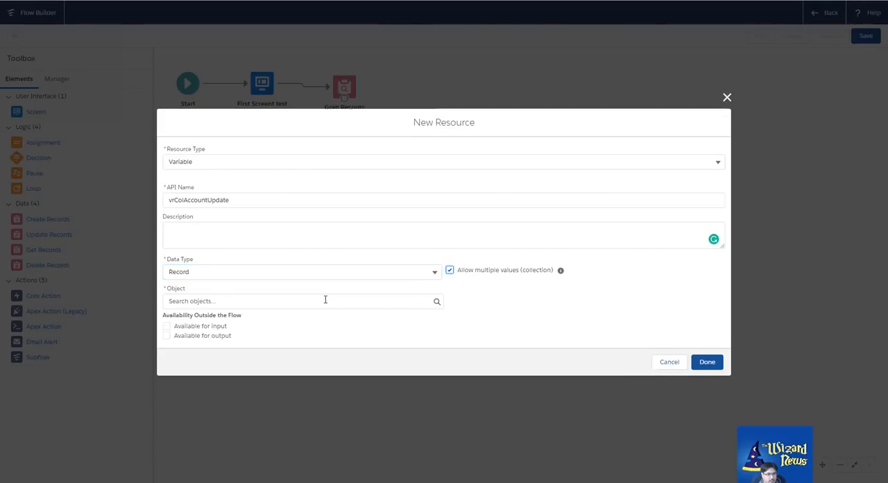
pyautogui.click(323, 300)
pyautogui.write('ac')
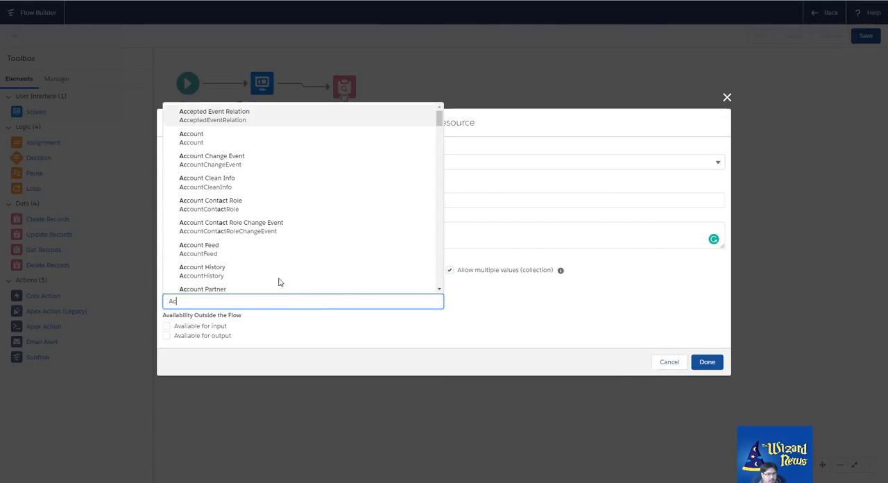
pyautogui.click(205, 139)
pyautogui.click(706, 363)
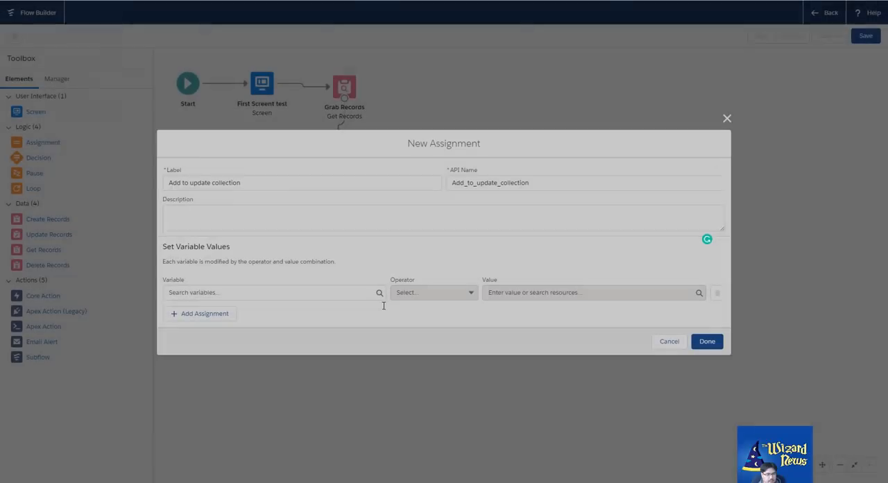
# Set the assignment to add the vrAccountSingle record to the vrColAccountUpdate collection
pyautogui.click(261, 292)
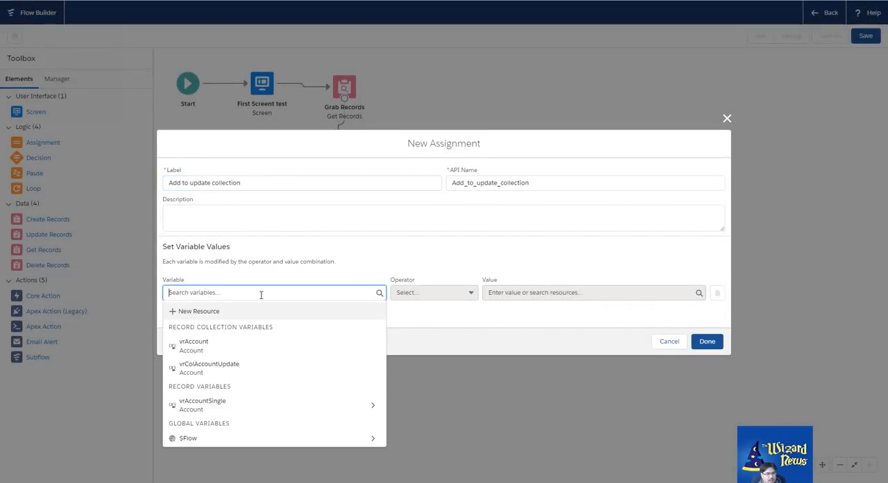
pyautogui.click(222, 369)
pyautogui.click(449, 293)
pyautogui.click(410, 332)
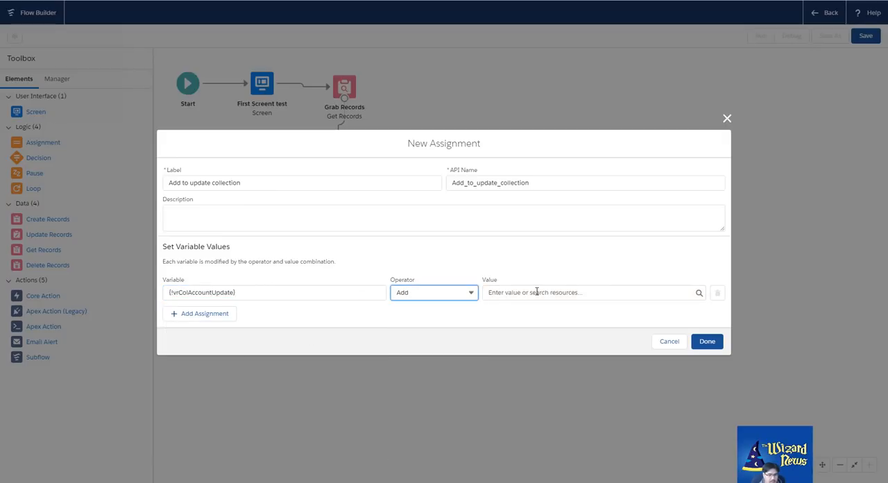
pyautogui.click(535, 292)
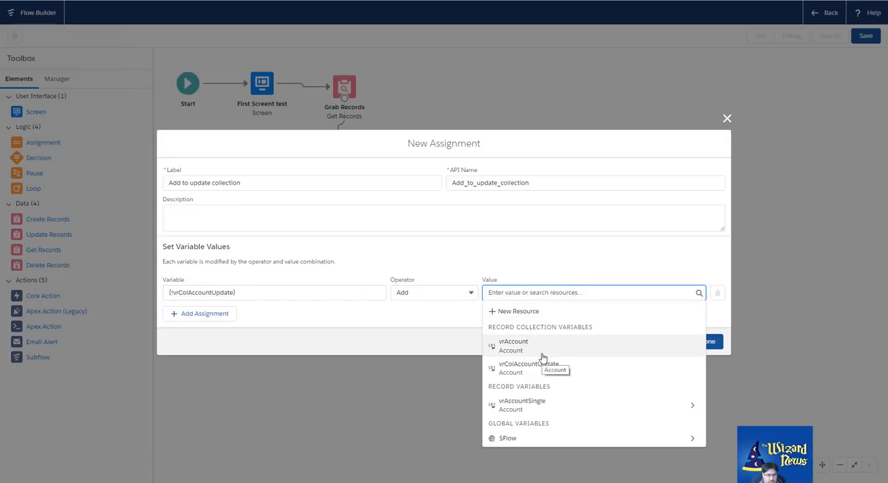
pyautogui.click(537, 406)
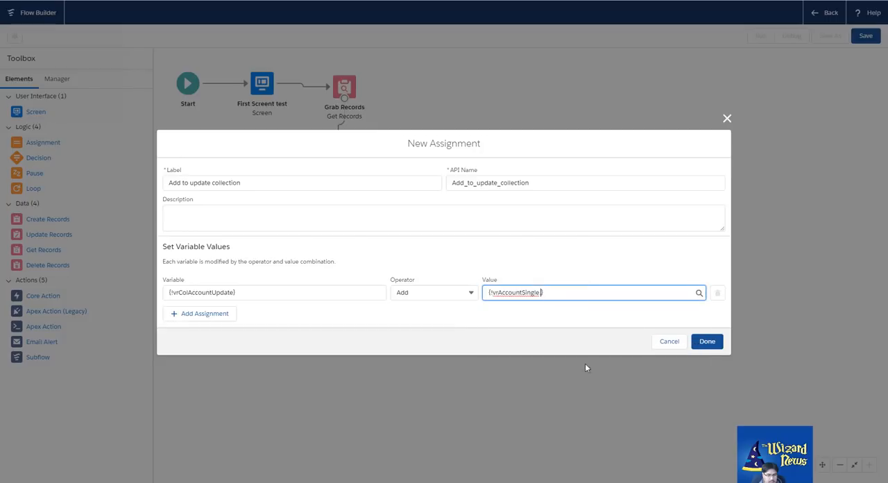
# Finish the assignment, connect Assign Value and Assign no wizard to it, link it back to Loop Records, and move it beside Assign no wizard
pyautogui.click(712, 342)
pyautogui.moveTo(278, 306); pyautogui.dragTo(329, 362)
pyautogui.moveTo(385, 308); pyautogui.dragTo(329, 160)
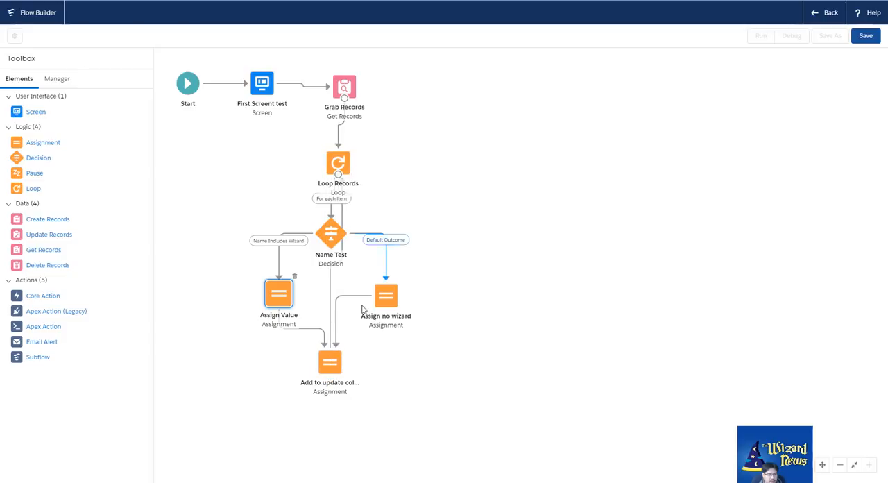
pyautogui.moveTo(335, 365); pyautogui.dragTo(541, 263)
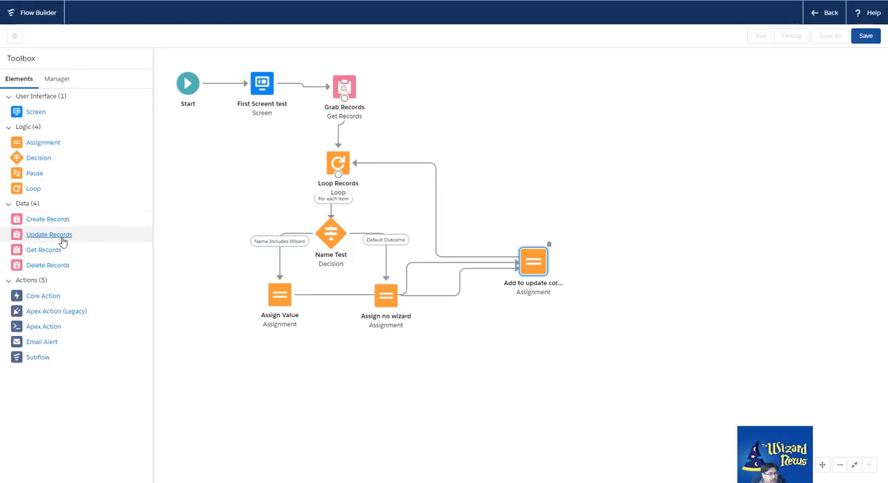
# Add an Update Records element labelled Update Accounts that uses the vrColAccountUpdate record collection variable
pyautogui.moveTo(61, 238); pyautogui.dragTo(482, 170)
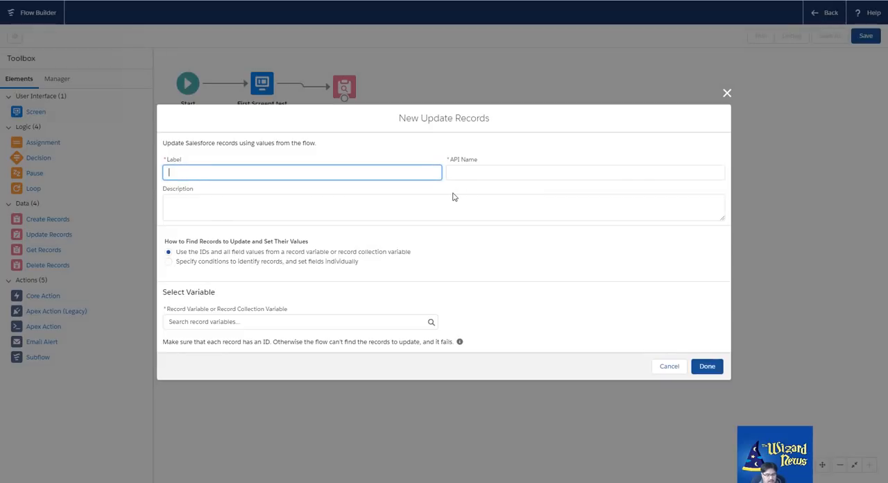
pyautogui.write('Update Accounts')
pyautogui.press('Tab')
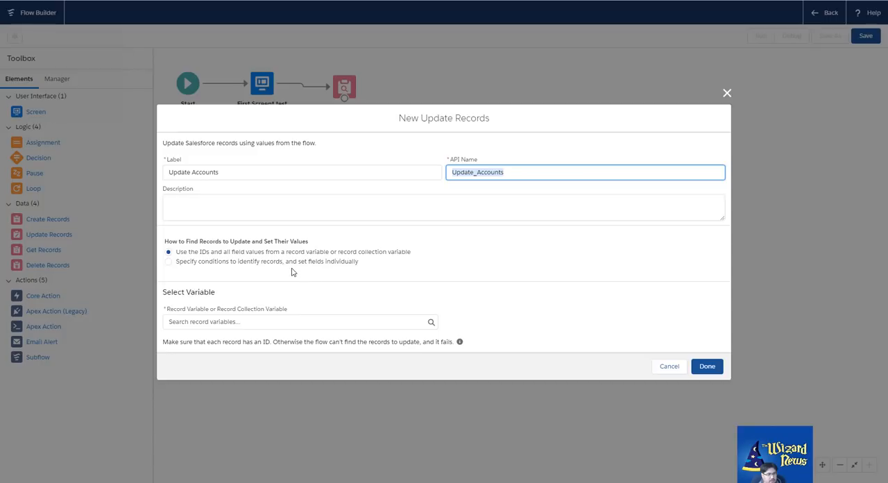
pyautogui.click(306, 323)
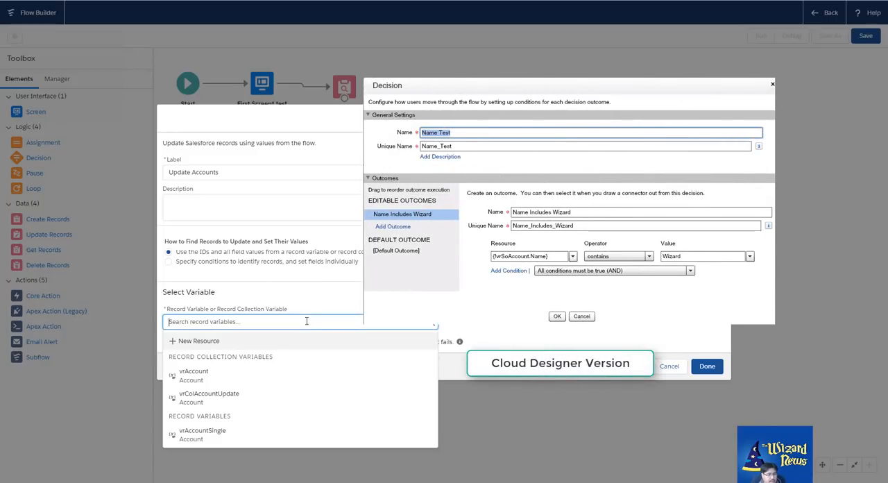
pyautogui.click(250, 397)
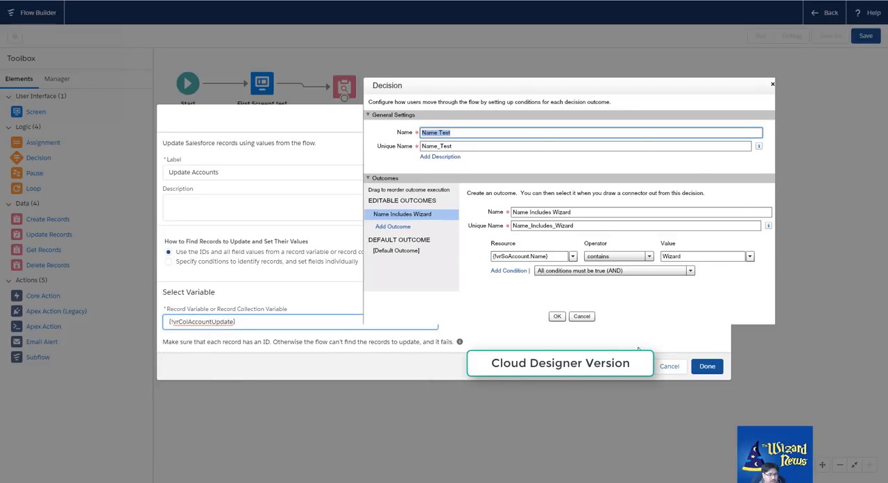
pyautogui.click(709, 366)
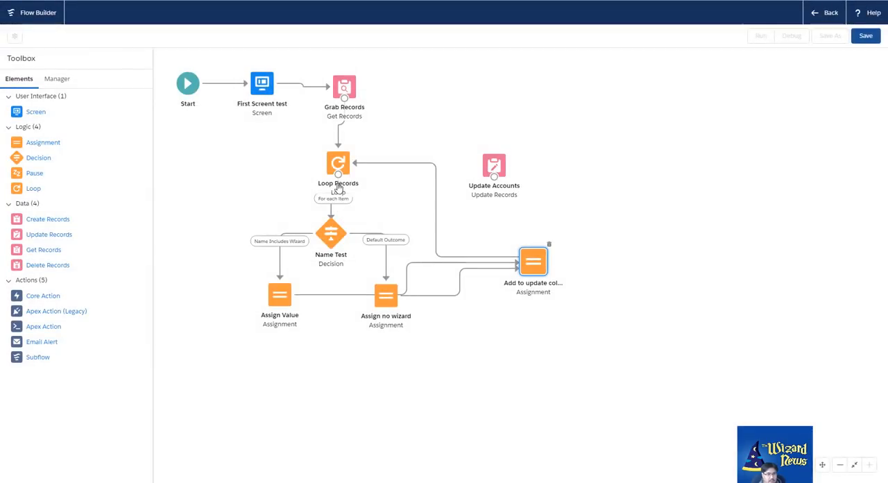
# Connect Loop Records to Update Accounts for the path after the last item, placing Update Accounts to the left of the loop
pyautogui.moveTo(338, 175); pyautogui.dragTo(236, 165)
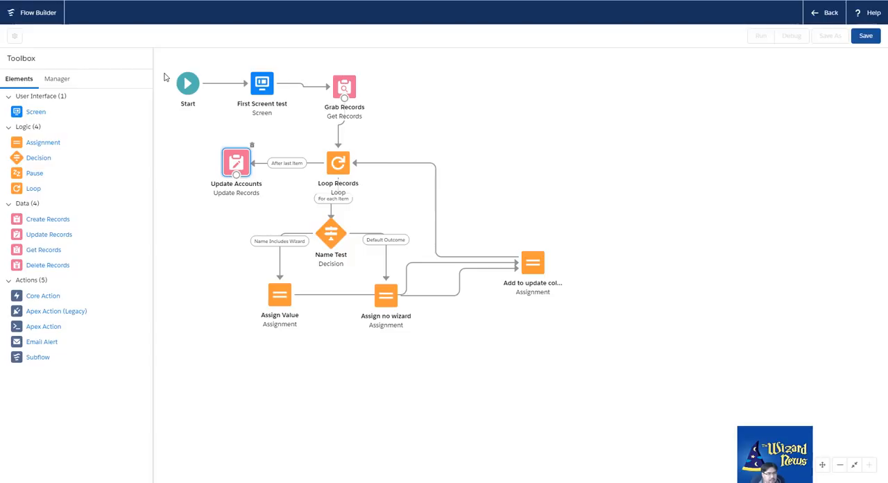
pyautogui.click(64, 81)
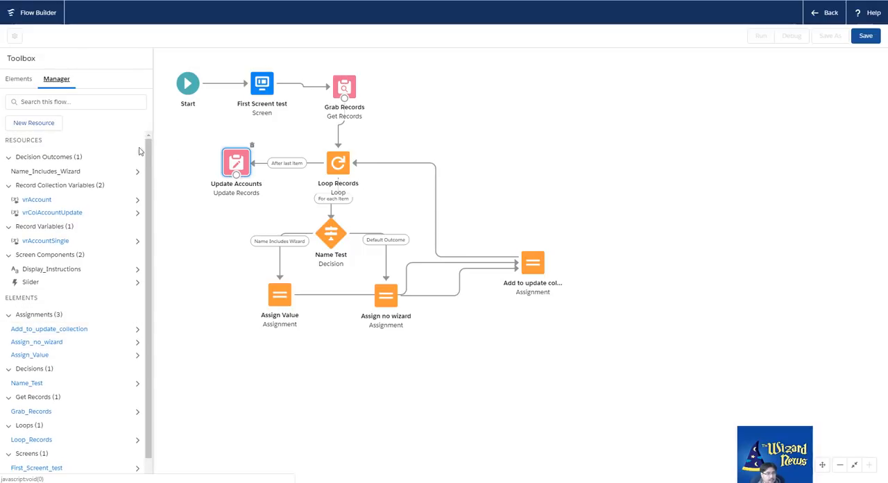
pyautogui.click(19, 80)
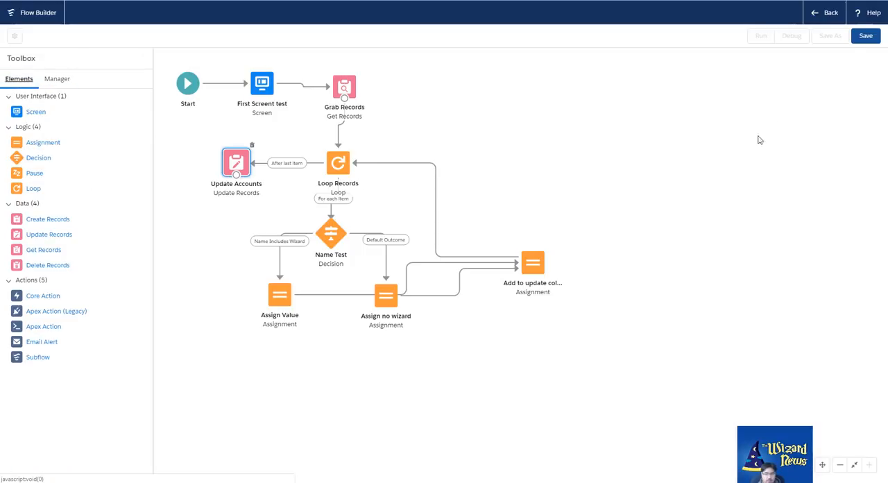
# Save the flow with the label Preview Flow Builder and the type Screen Flow
pyautogui.click(867, 37)
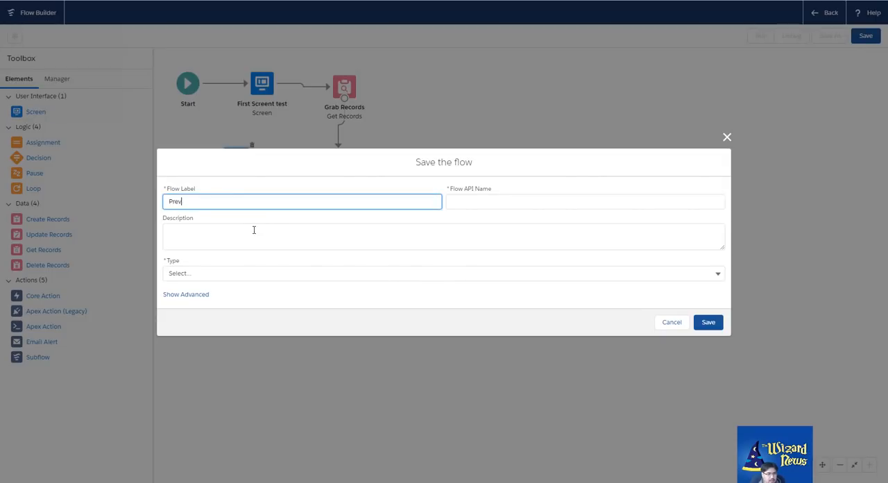
pyautogui.write('Preview Flow Builder')
pyautogui.press('Tab')
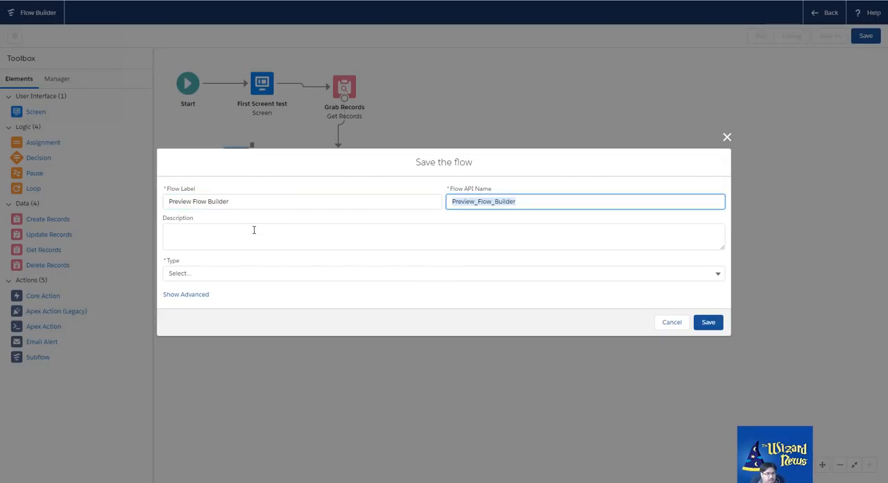
pyautogui.click(277, 273)
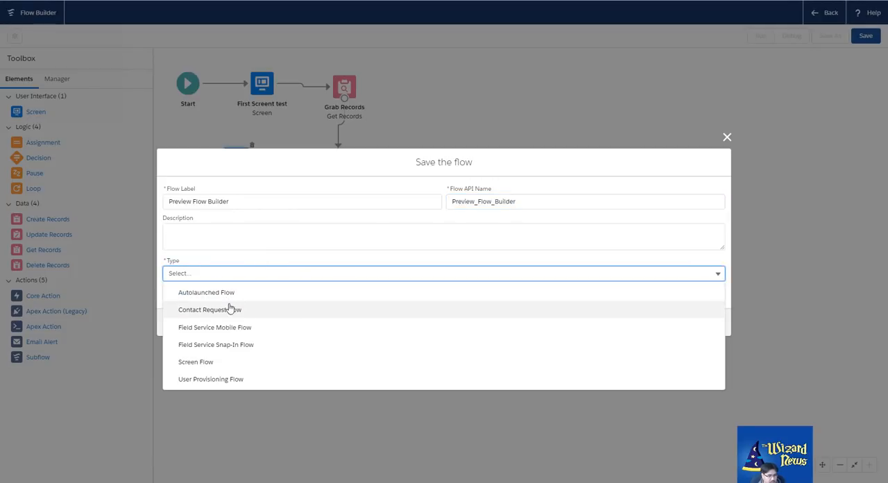
pyautogui.click(253, 362)
pyautogui.click(707, 323)
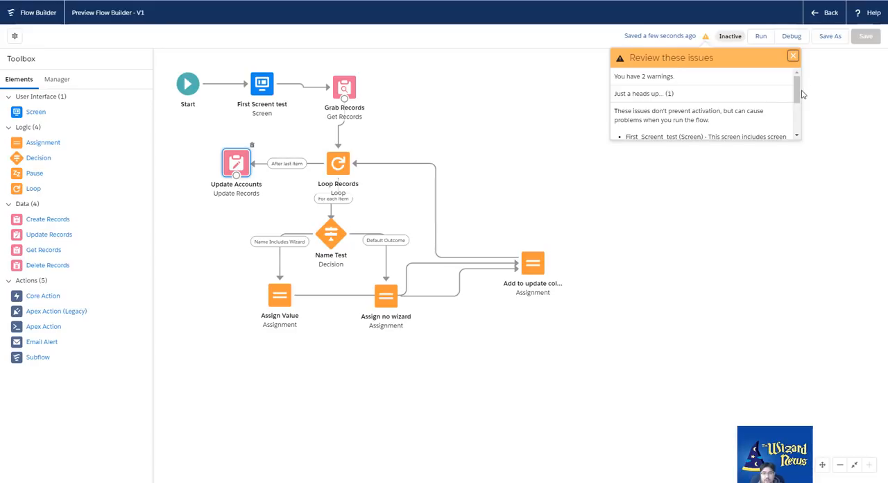
# Read through the issues reported for the saved flow and dismiss the list
pyautogui.moveTo(798, 91); pyautogui.dragTo(799, 113)
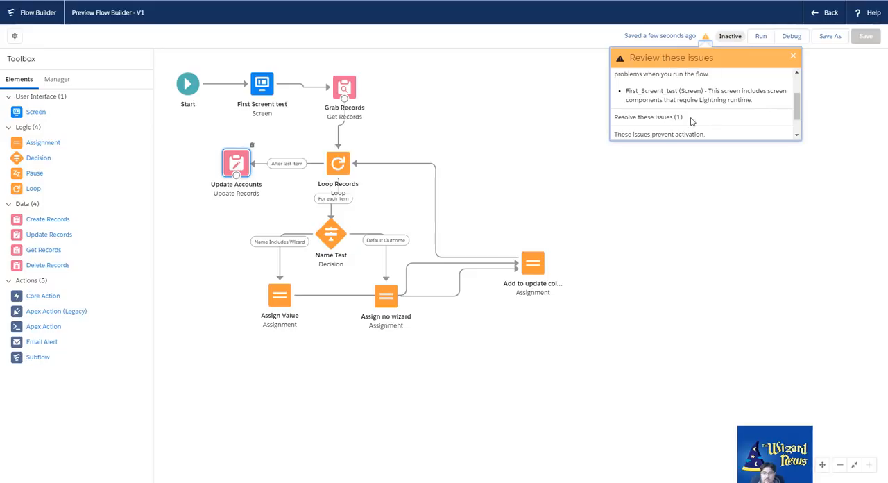
pyautogui.scroll(-1, 798, 114)
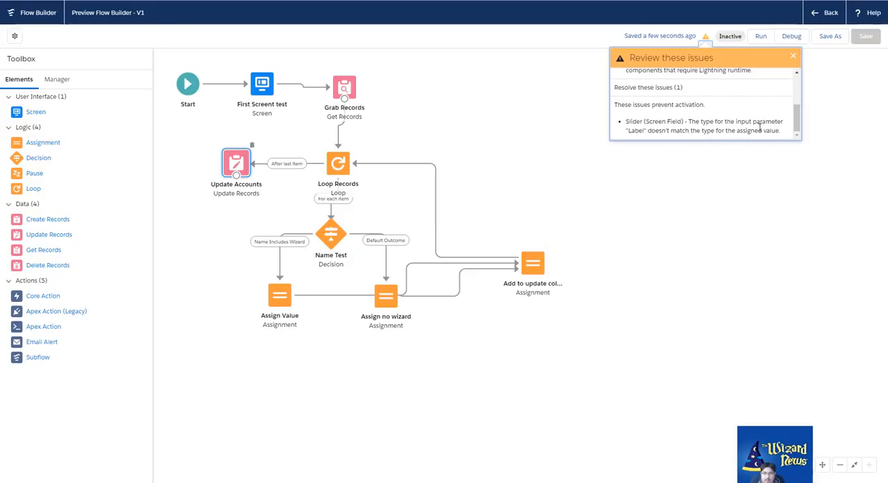
pyautogui.click(500, 146)
# Delete the Slider component from the First Screent test screen, finish editing the screen, and save the flow
pyautogui.click(265, 87)
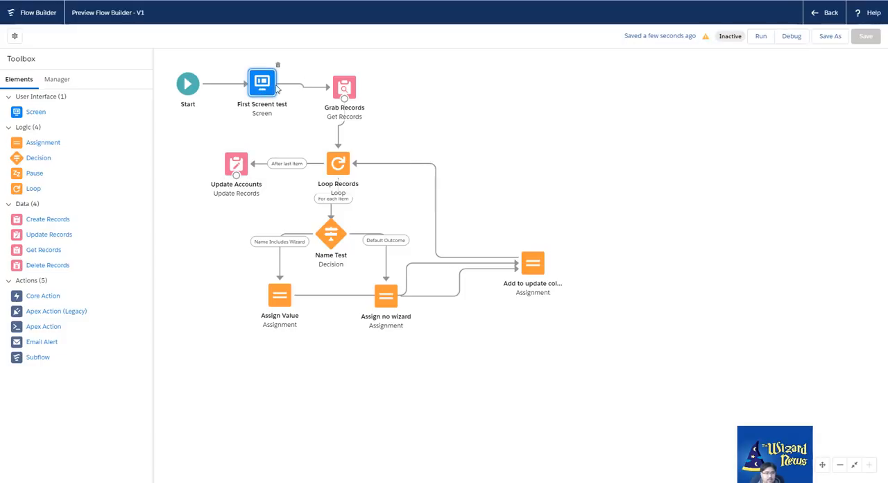
pyautogui.doubleClick(272, 86)
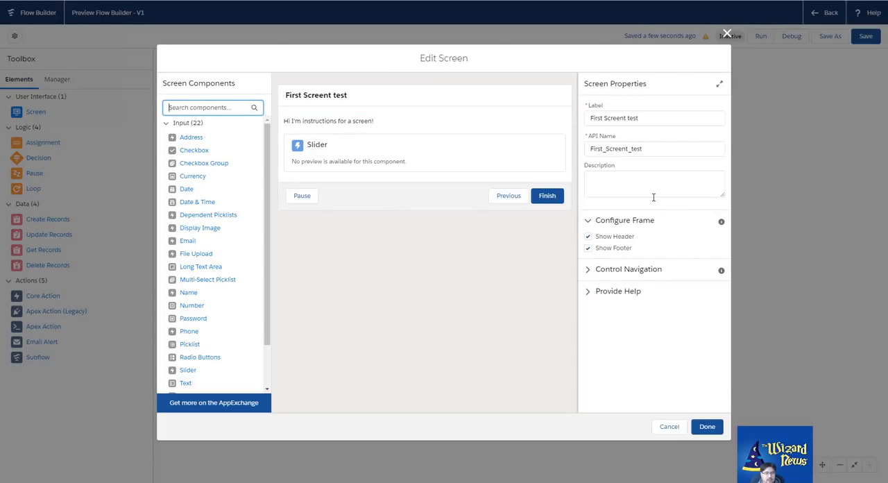
pyautogui.click(399, 159)
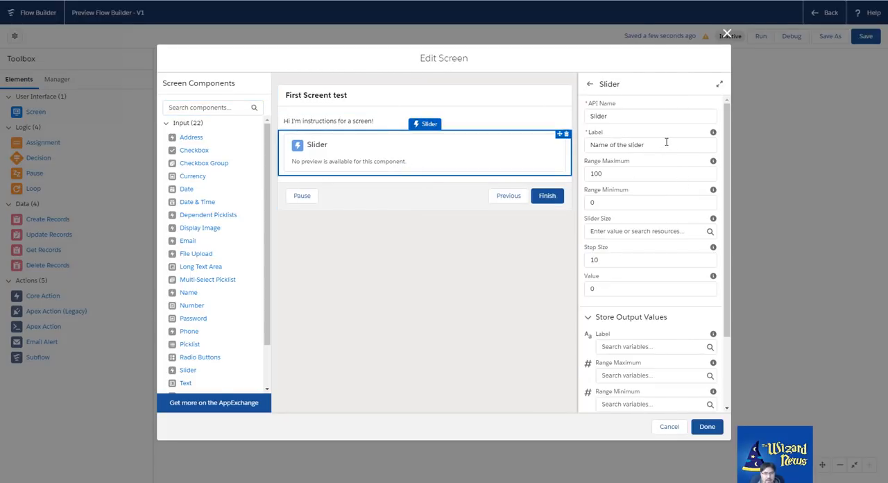
pyautogui.moveTo(713, 138)
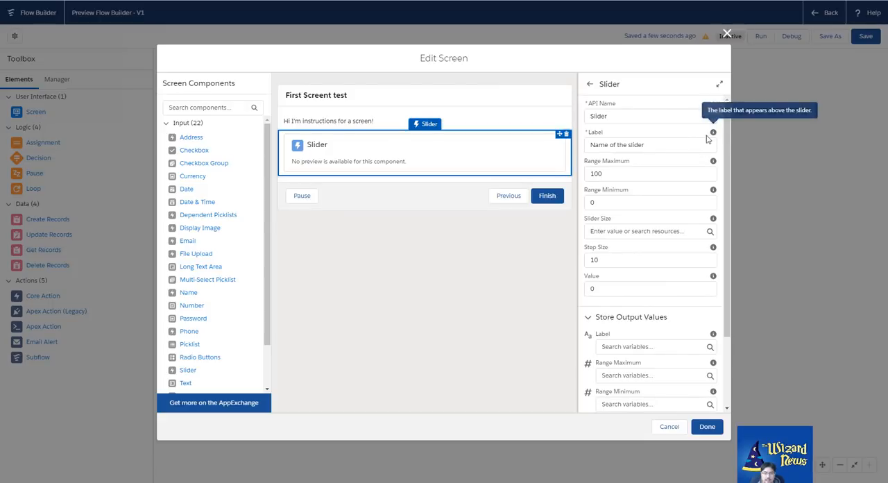
pyautogui.scroll(-3, 696, 198)
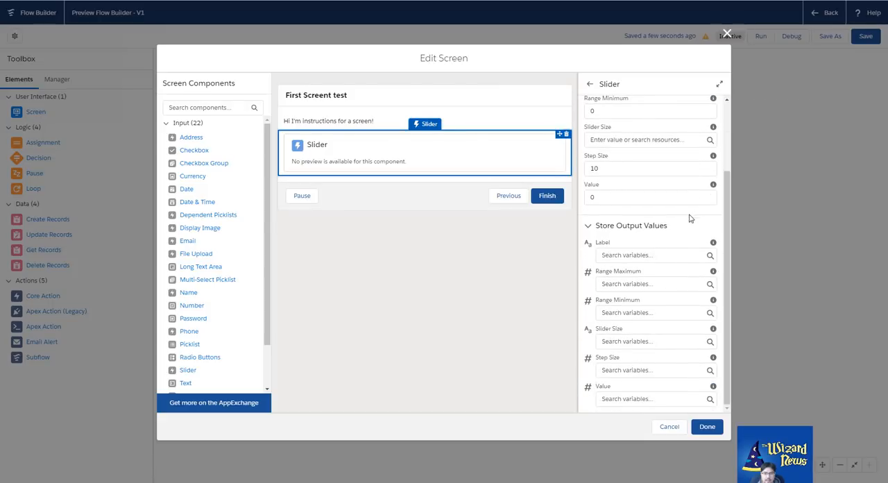
pyautogui.click(648, 258)
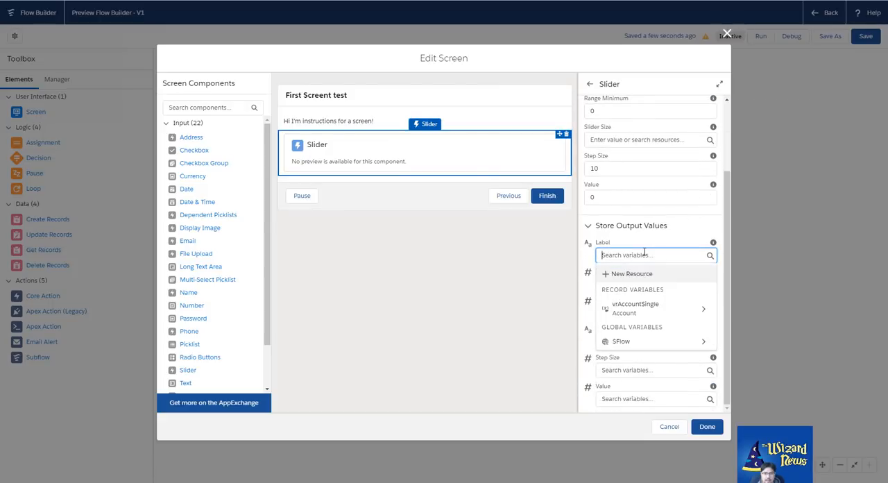
pyautogui.click(567, 136)
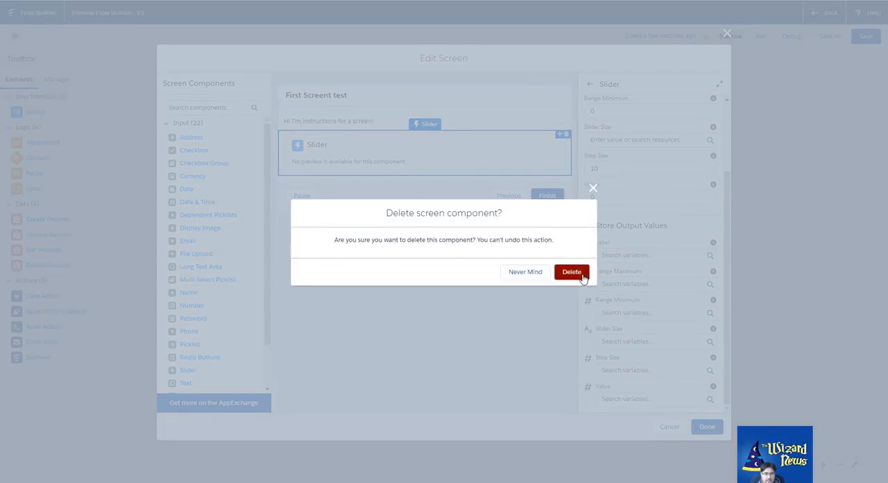
pyautogui.click(573, 271)
pyautogui.click(708, 426)
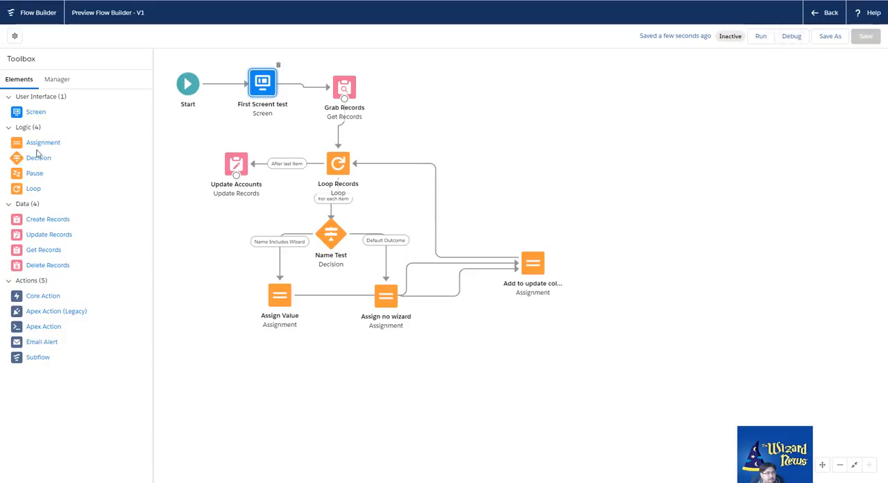
# Check the flow's version properties and close them without changes
pyautogui.click(15, 37)
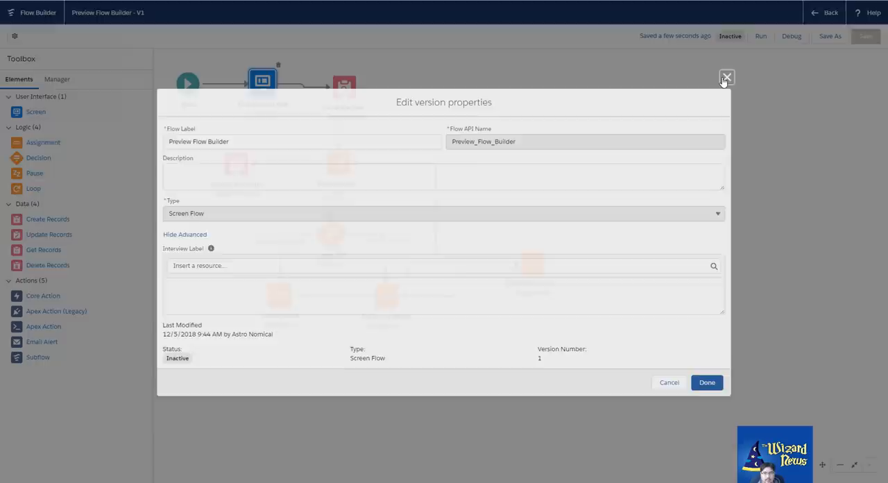
pyautogui.click(728, 77)
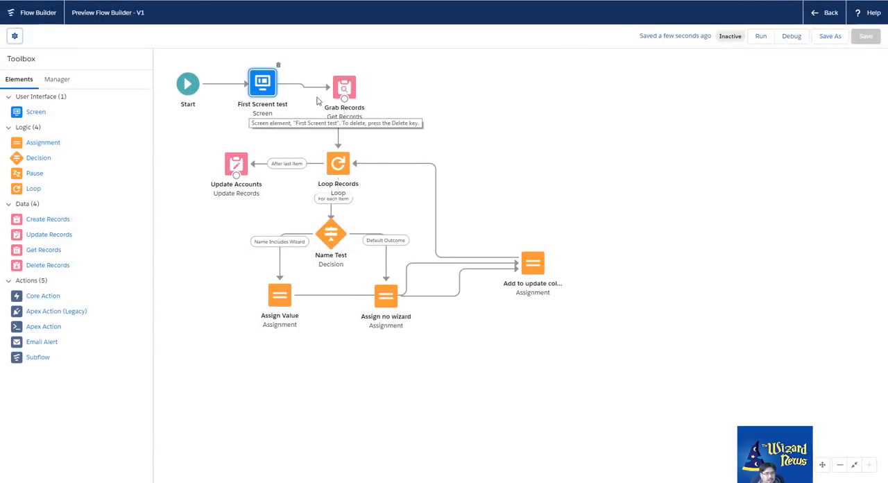
pyautogui.click(354, 81)
pyautogui.click(263, 85)
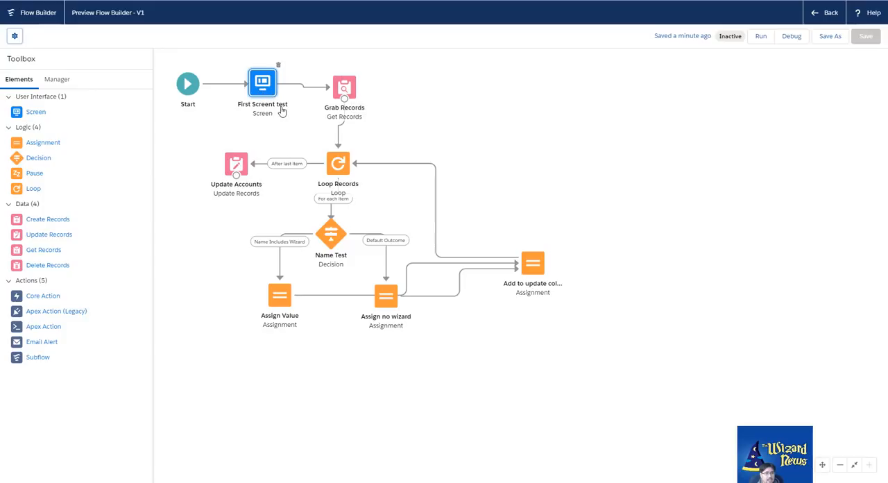
pyautogui.click(345, 89)
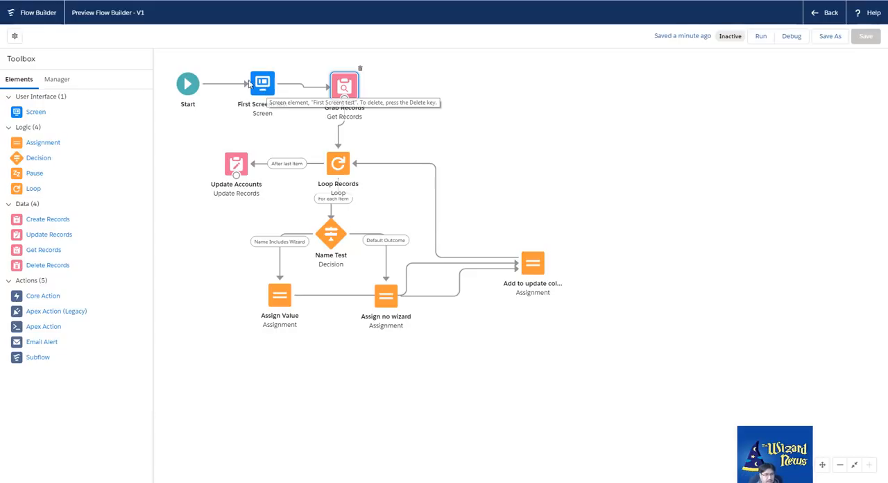
pyautogui.click(214, 123)
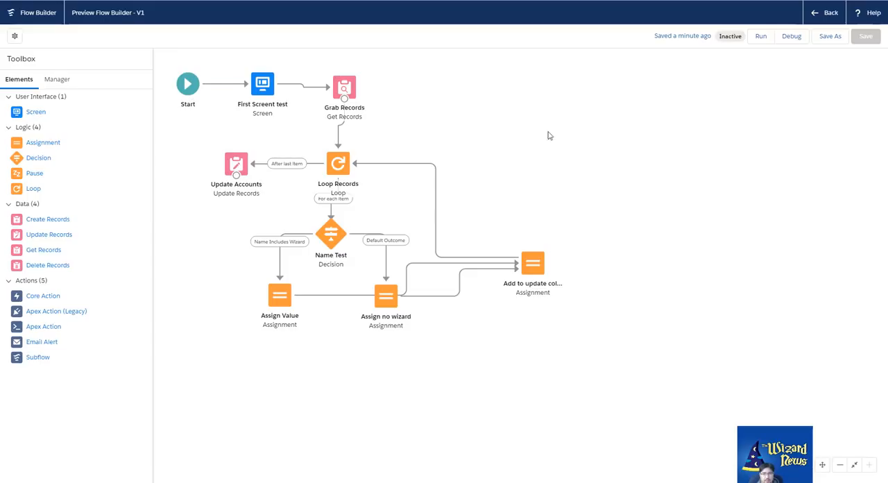
# Run the flow, proceed past its instructions screen, and return to the flow canvas
pyautogui.click(761, 40)
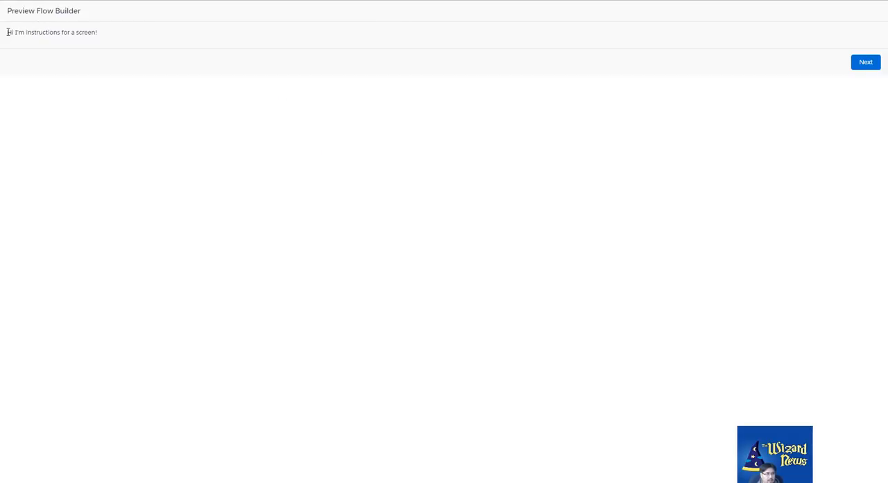
pyautogui.moveTo(7, 32); pyautogui.dragTo(147, 32)
pyautogui.click(867, 64)
pyautogui.click(124, 0)
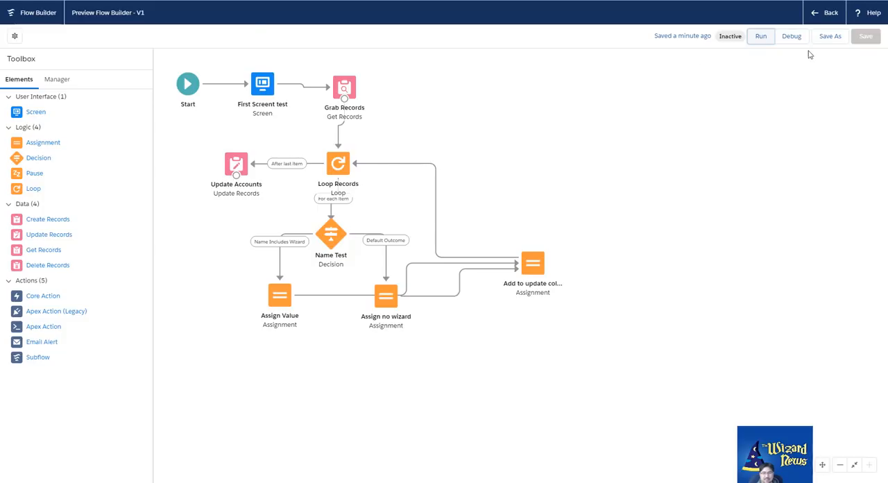
# Review the flow's list of resources and its version properties, and return to the list of available elements
pyautogui.click(56, 81)
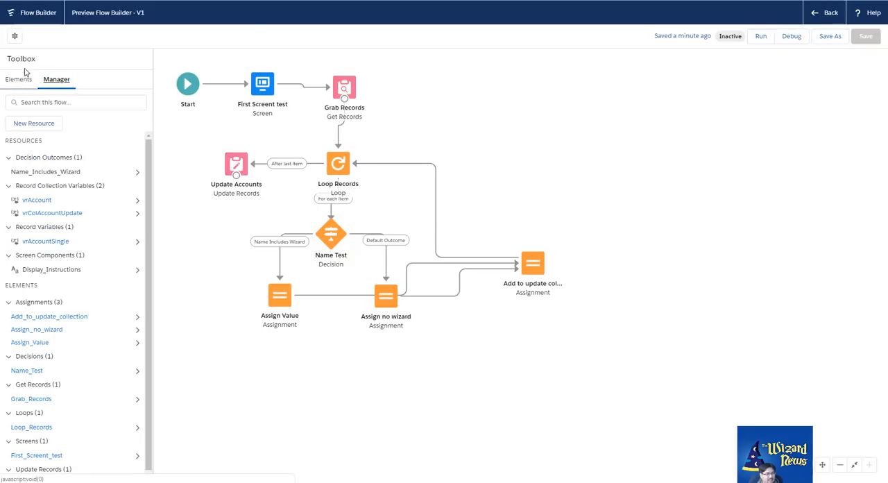
pyautogui.click(15, 36)
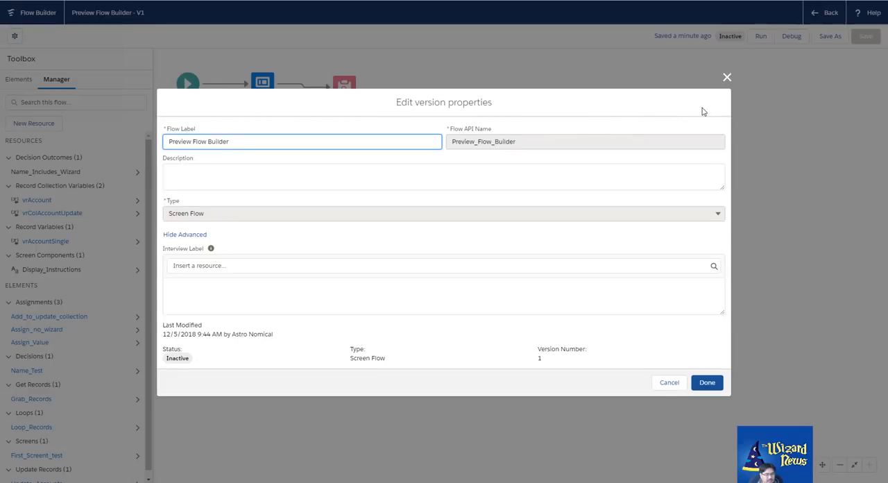
pyautogui.click(726, 78)
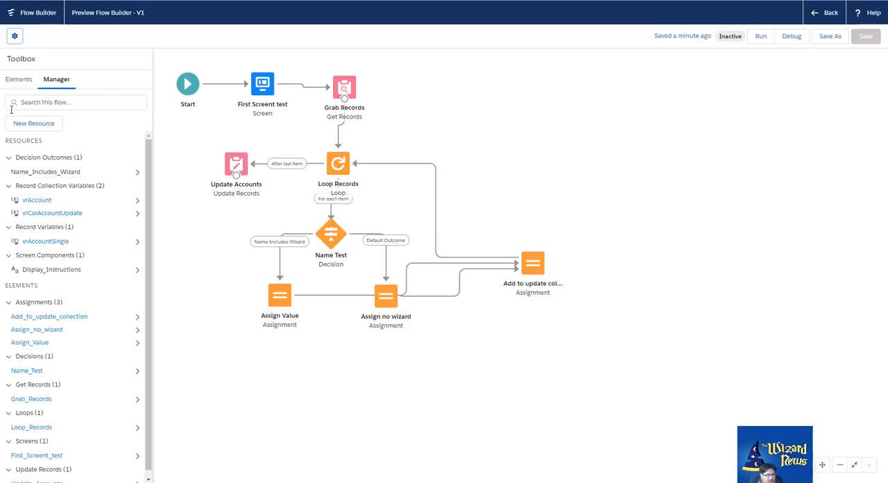
pyautogui.click(11, 83)
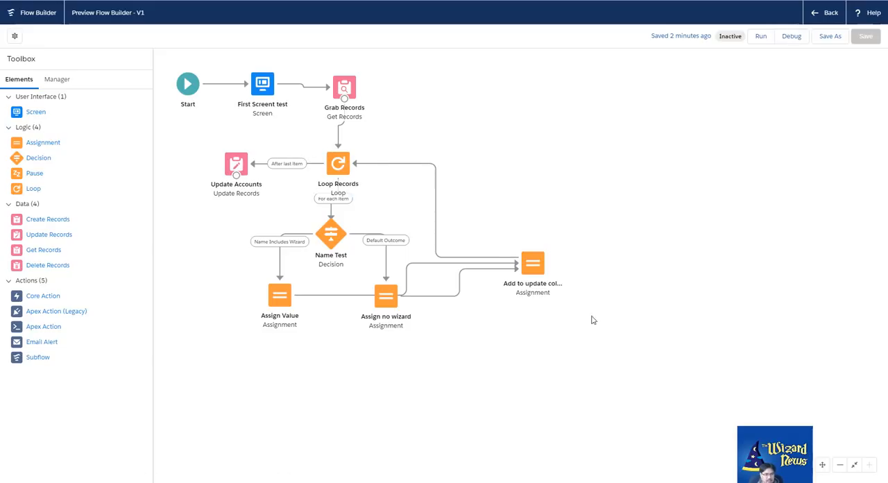
# Rearrange the flow elements freely around the canvas, including Add to update collection, Loop Records, Name Test and First Screent test
pyautogui.moveTo(536, 258); pyautogui.dragTo(475, 159)
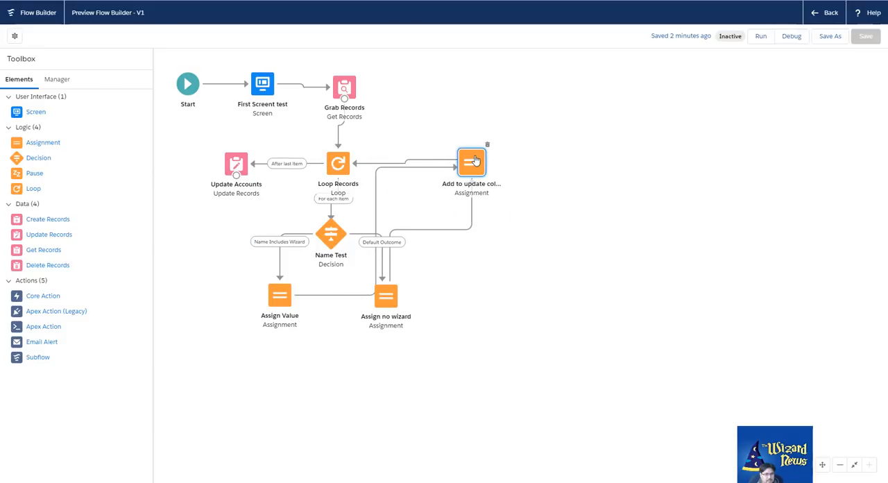
pyautogui.moveTo(334, 173); pyautogui.dragTo(524, 278)
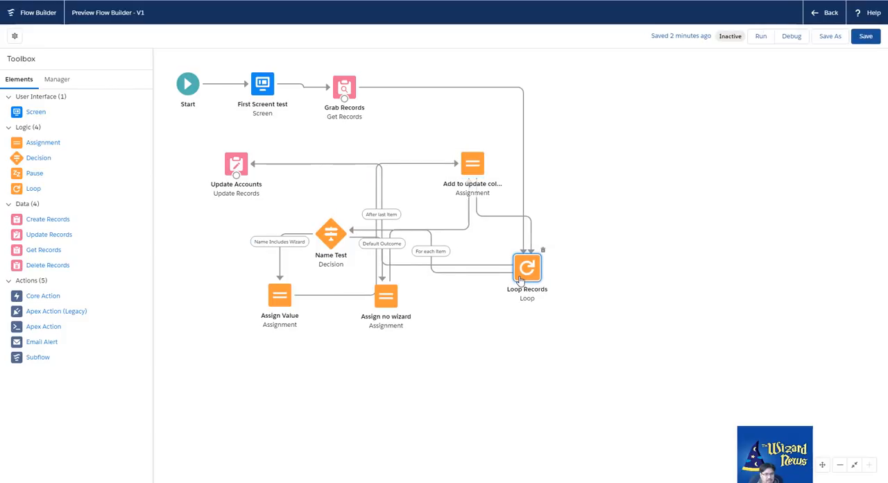
pyautogui.moveTo(331, 239); pyautogui.dragTo(399, 135)
pyautogui.moveTo(383, 300); pyautogui.dragTo(450, 114)
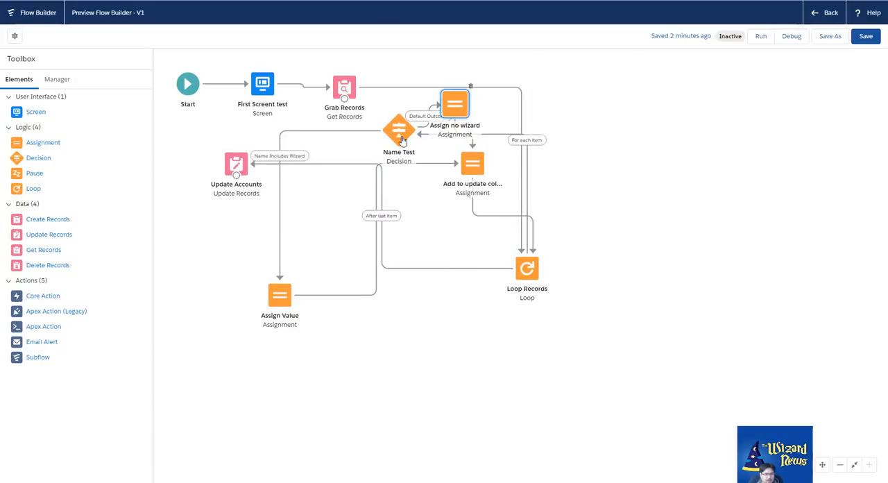
pyautogui.moveTo(386, 159); pyautogui.dragTo(412, 295)
pyautogui.moveTo(280, 295); pyautogui.dragTo(339, 201)
pyautogui.moveTo(236, 163); pyautogui.dragTo(366, 113)
pyautogui.moveTo(459, 100); pyautogui.dragTo(171, 190)
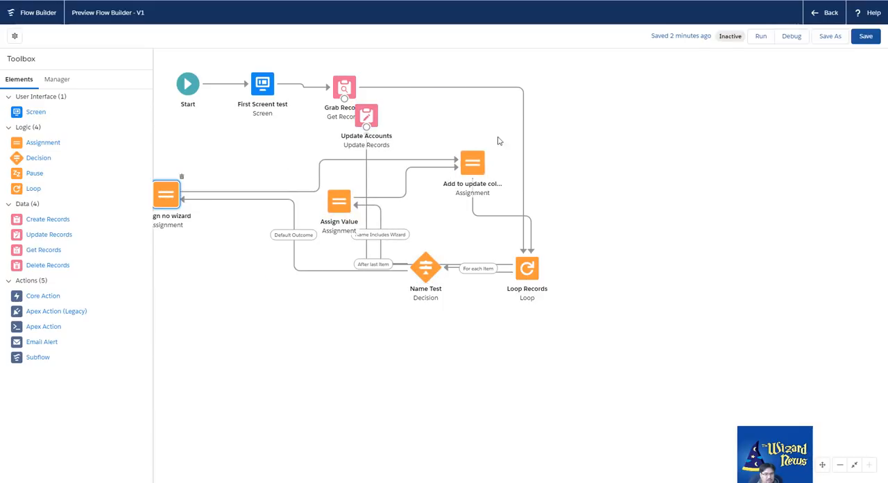
pyautogui.moveTo(472, 164); pyautogui.dragTo(552, 63)
pyautogui.moveTo(263, 84); pyautogui.dragTo(271, 332)
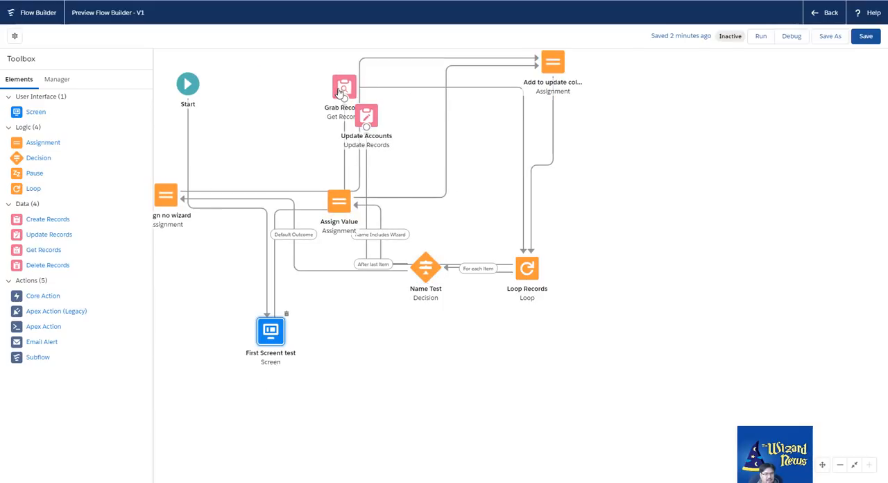
pyautogui.moveTo(344, 88); pyautogui.dragTo(235, 93)
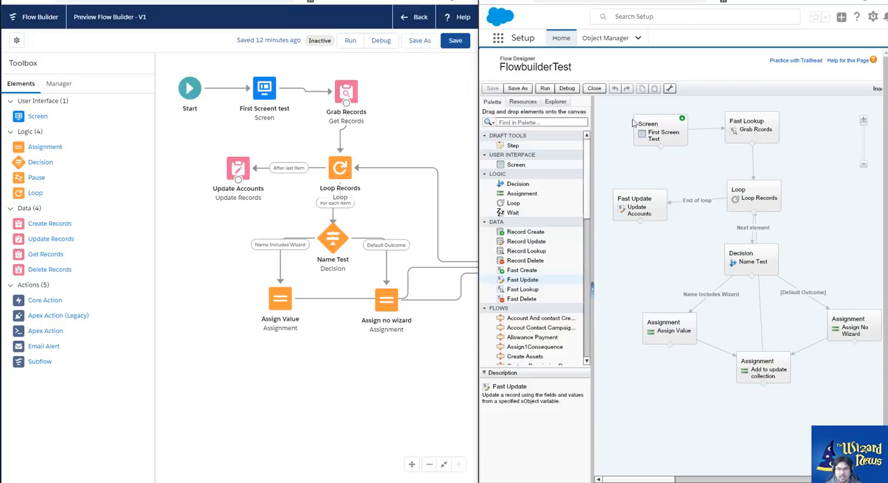
# Switch to Flow Designer, select a group of FlowbuilderTest elements, clear the selection, and try zooming its canvas out and back in
pyautogui.moveTo(812, 191); pyautogui.dragTo(819, 193)
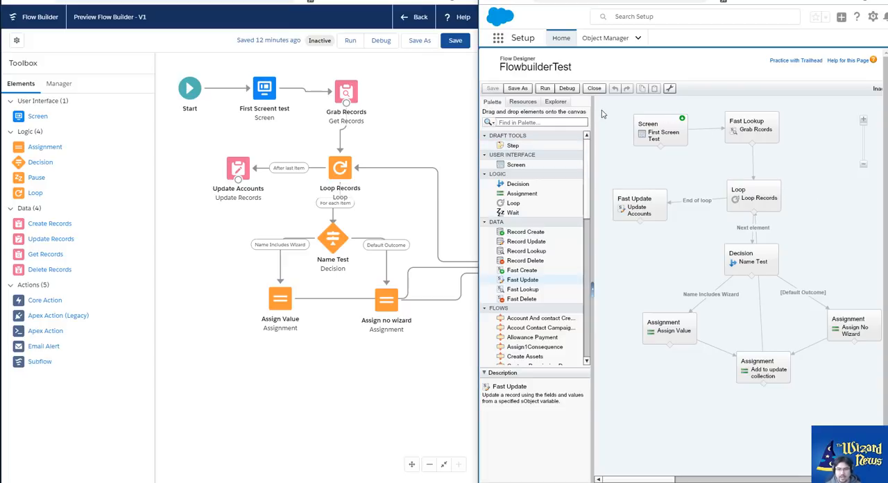
pyautogui.moveTo(601, 111); pyautogui.dragTo(819, 413)
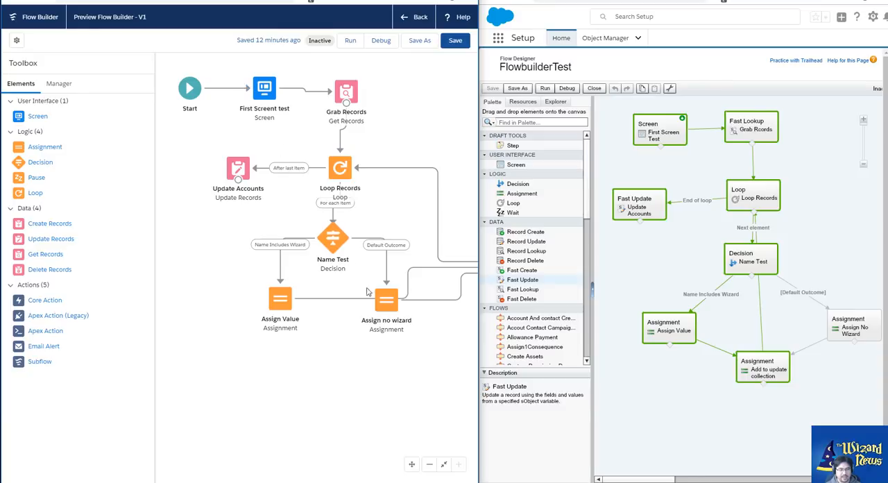
pyautogui.click(805, 236)
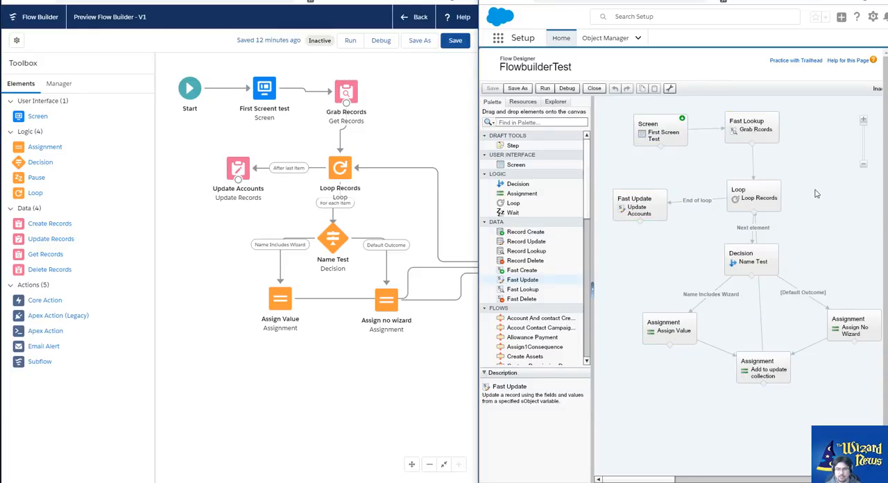
pyautogui.rightClick(805, 171)
pyautogui.click(833, 245)
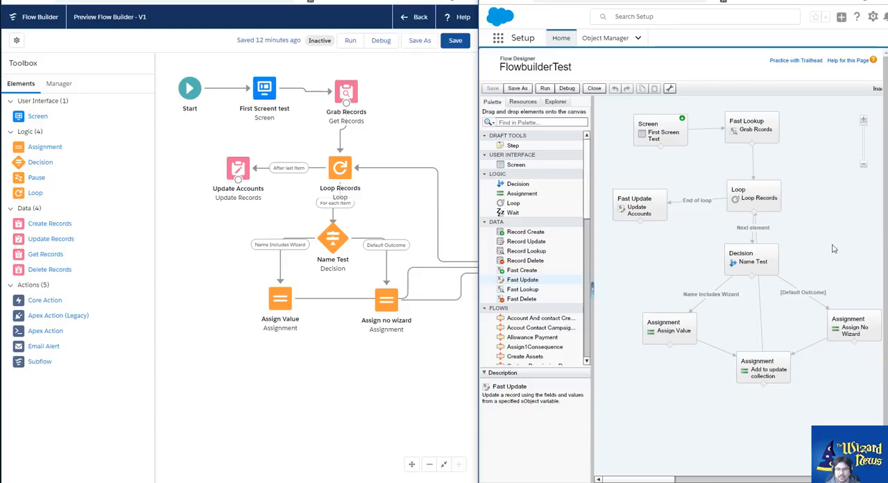
pyautogui.click(864, 167)
pyautogui.click(864, 166)
pyautogui.click(864, 165)
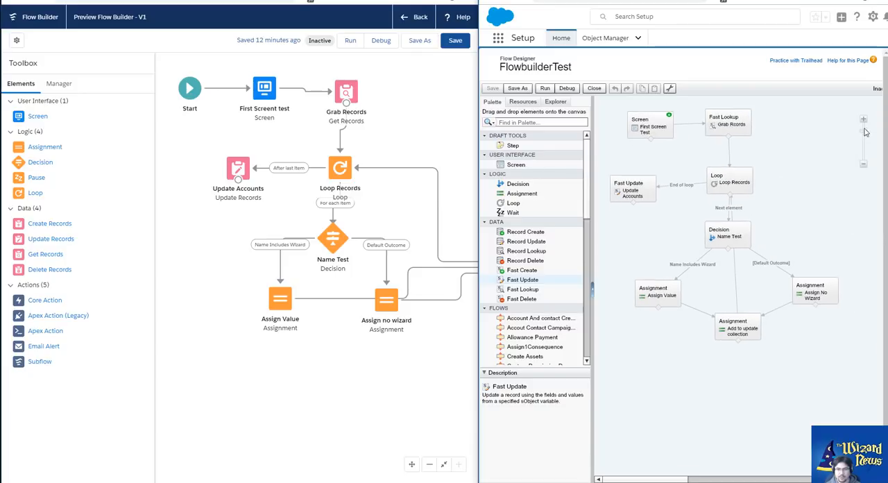
pyautogui.click(864, 121)
pyautogui.click(864, 121)
pyautogui.click(864, 121)
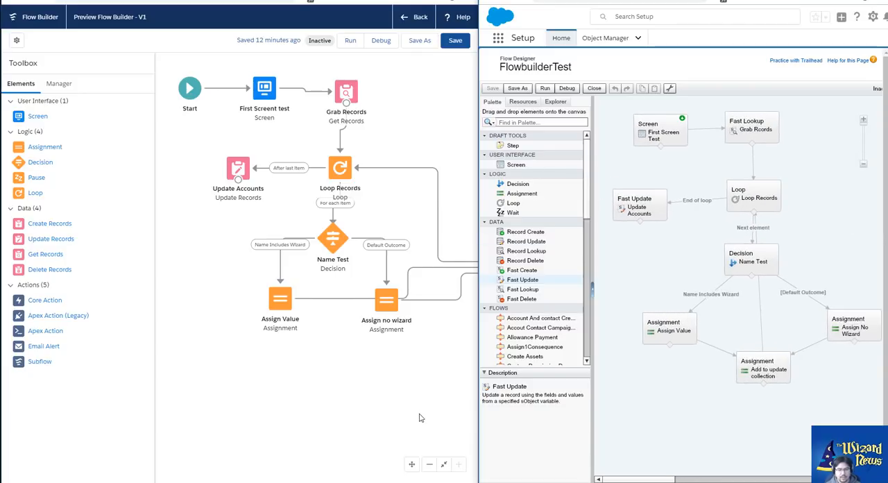
# Switch to Flow Builder and try panning the canvas and zooming the flow out and back in
pyautogui.click(412, 465)
pyautogui.moveTo(415, 128); pyautogui.dragTo(381, 140)
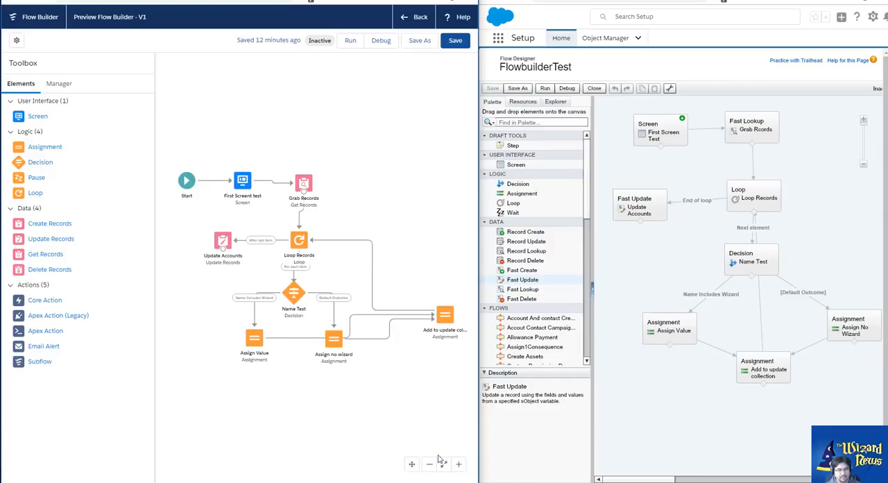
pyautogui.click(444, 467)
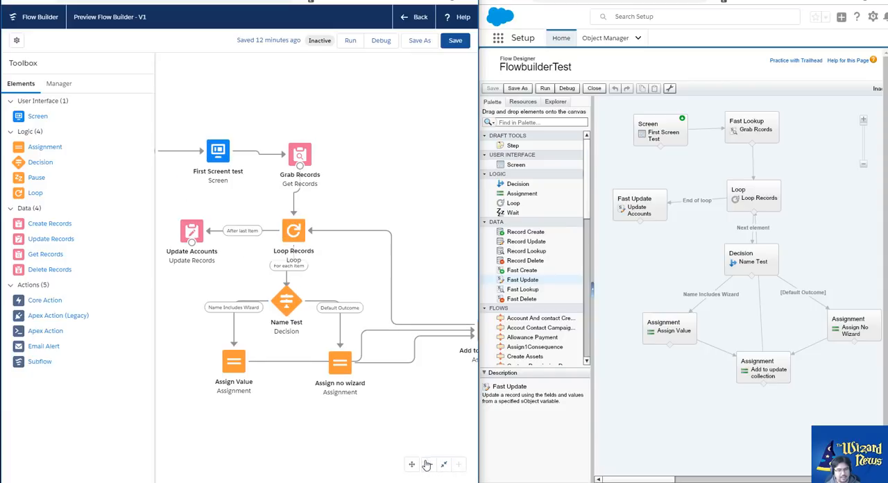
pyautogui.click(412, 465)
pyautogui.moveTo(360, 282); pyautogui.dragTo(413, 142)
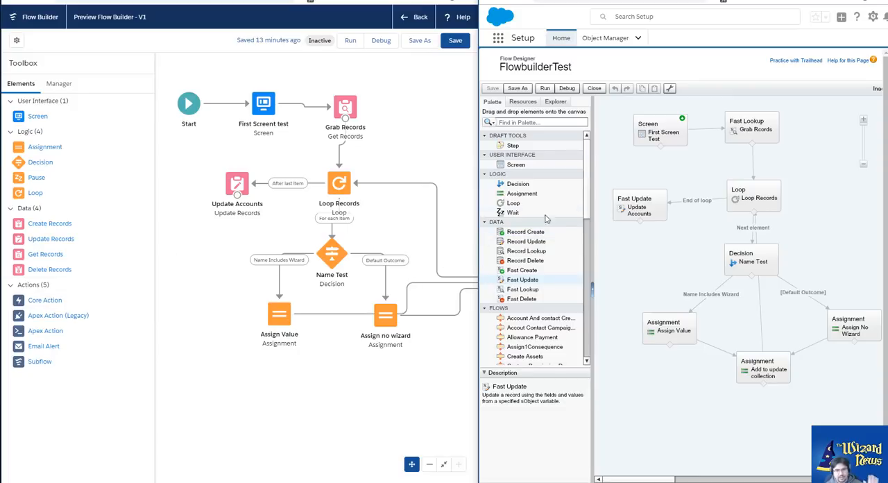
# Examine the Flow Designer palette's element groups, collapsing Flows and Quick Actions and expanding Quick Actions again
pyautogui.moveTo(590, 192); pyautogui.dragTo(590, 241)
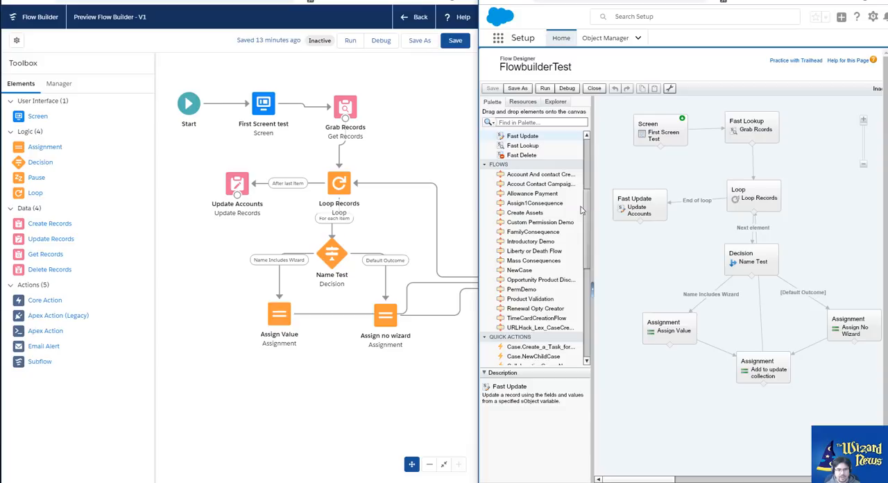
pyautogui.click(485, 164)
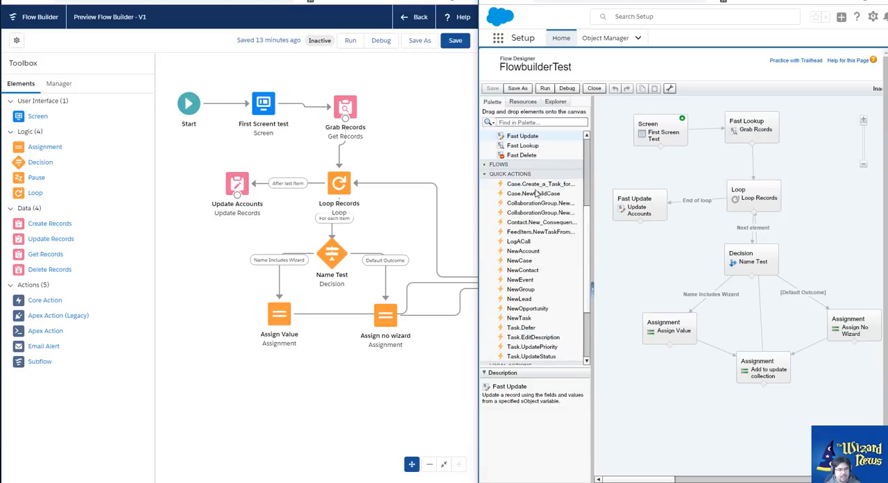
pyautogui.click(489, 175)
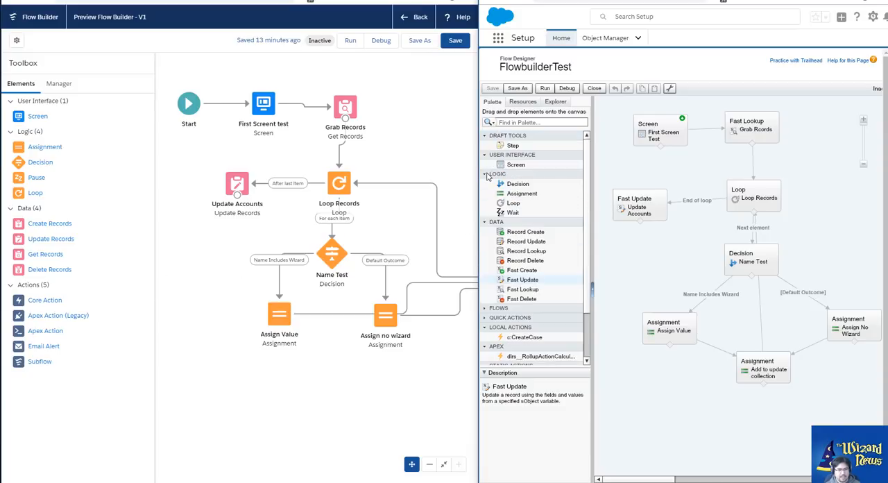
pyautogui.scroll(-2, 585, 247)
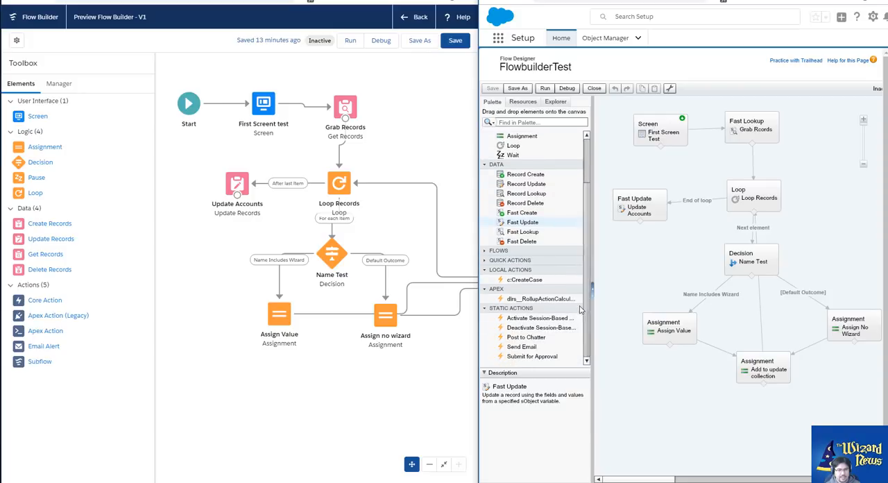
pyautogui.click(486, 264)
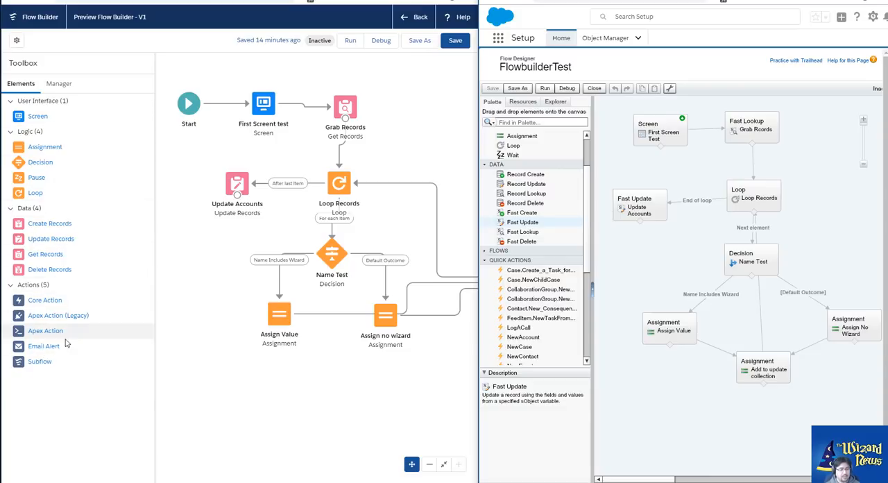
# Start a new core action in Flow Builder, review the action types and available core actions, and close it without adding anything
pyautogui.moveTo(43, 301); pyautogui.dragTo(208, 295)
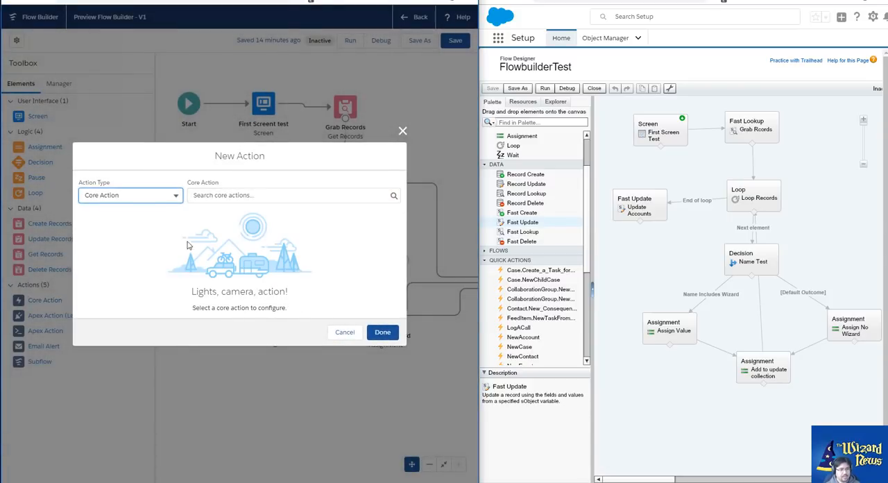
pyautogui.click(179, 196)
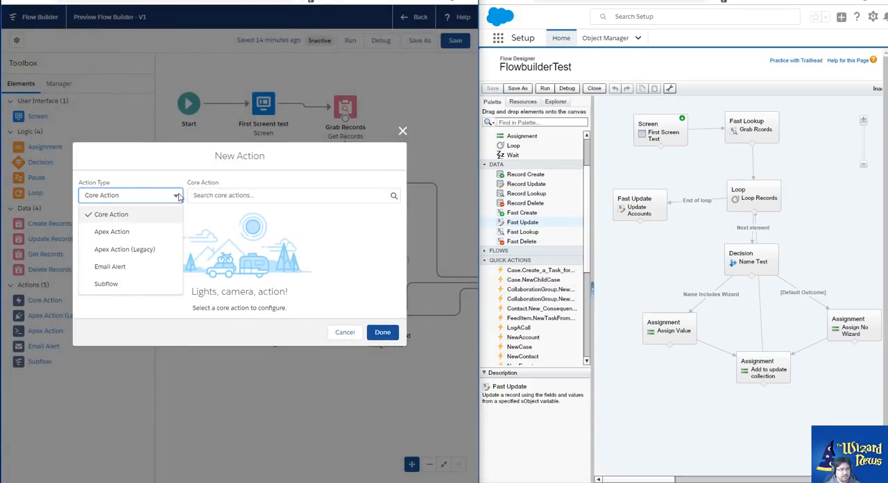
pyautogui.click(377, 198)
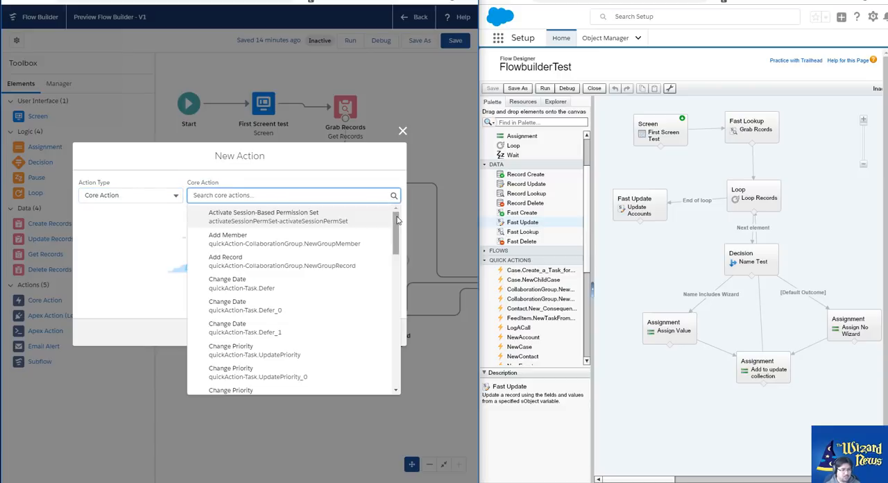
pyautogui.moveTo(398, 220)
pyautogui.mouseDown()
pyautogui.moveTo(397, 359)
pyautogui.moveTo(392, 214)
pyautogui.mouseUp()
pyautogui.click(335, 199)
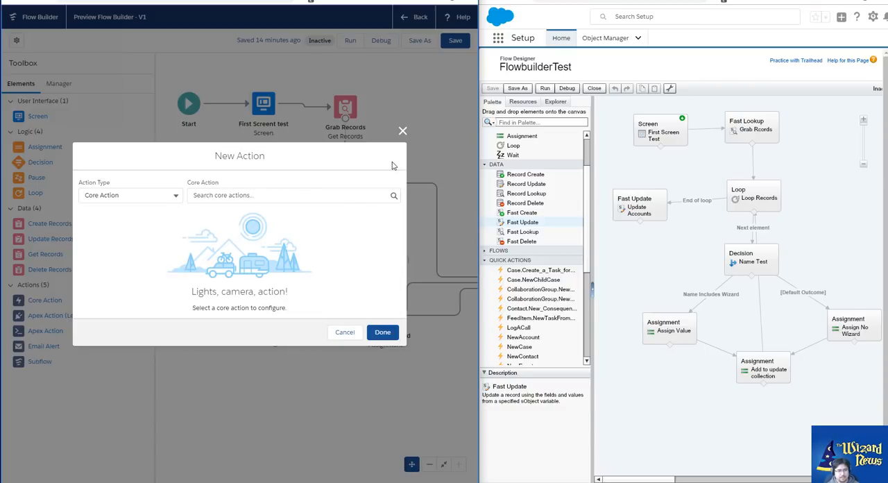
pyautogui.click(173, 197)
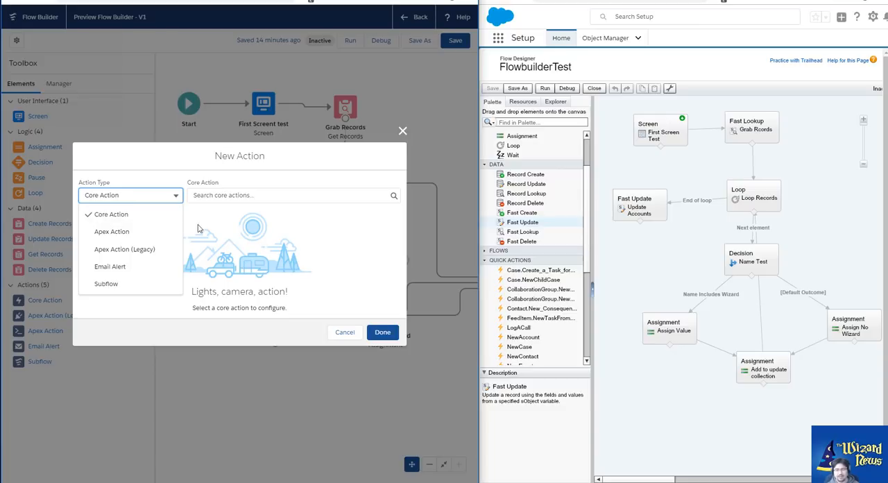
pyautogui.click(403, 131)
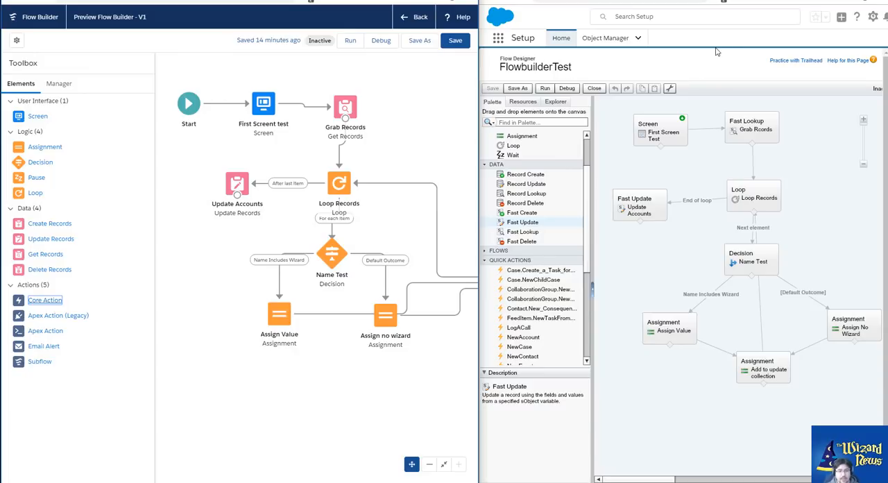
# Copy and paste the First Screen Test screen and Grab Rcords lookup in Flow Designer, and delete the pasted copies
pyautogui.click(617, 102)
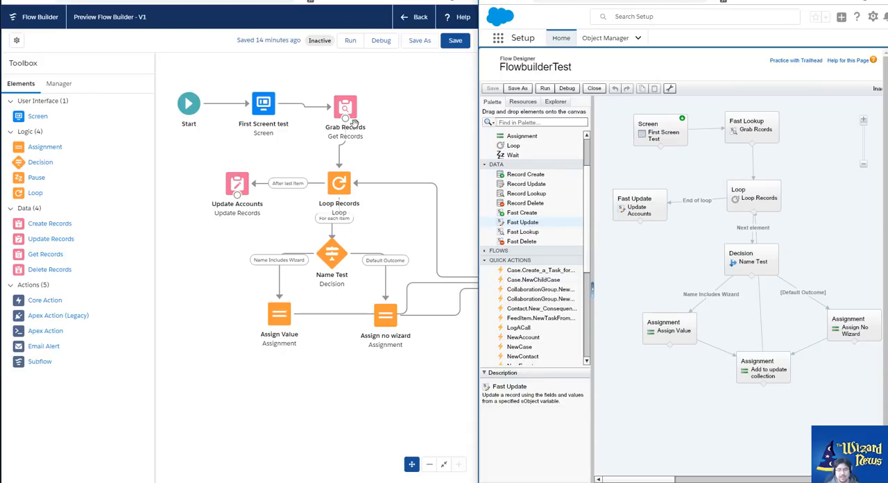
pyautogui.moveTo(625, 102); pyautogui.dragTo(808, 179)
pyautogui.click(642, 90)
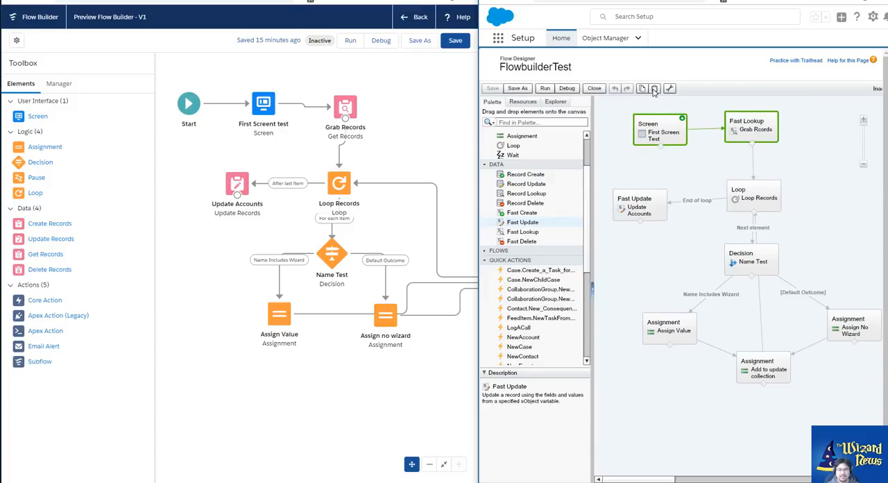
pyautogui.hotkey('ctrl', 'v')
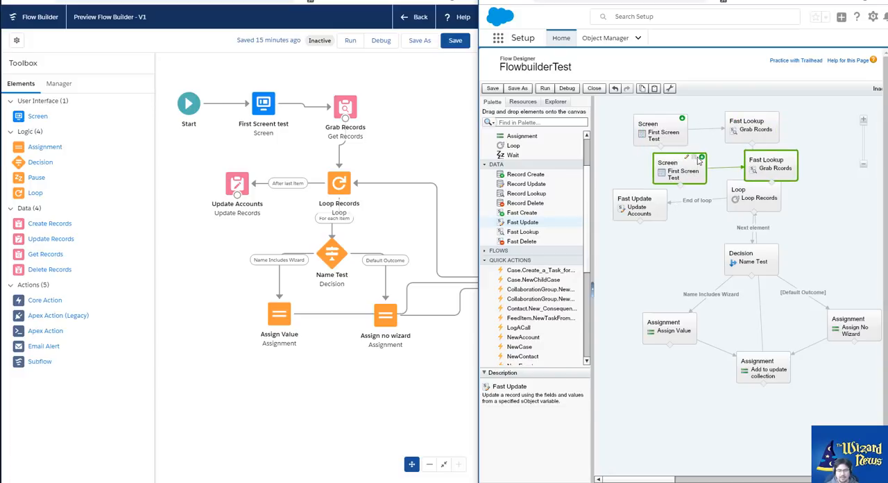
pyautogui.press('Delete')
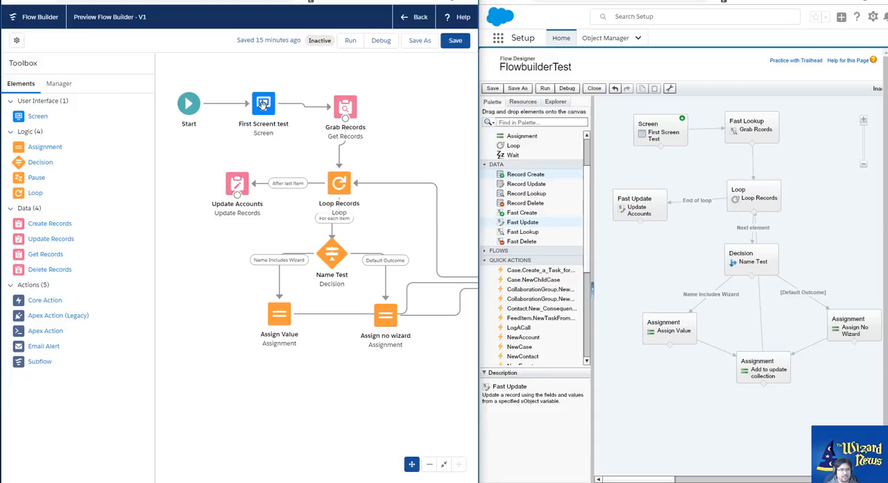
# Open the First Screent test screen in Flow Builder, review its Control Navigation options, and cancel without changes
pyautogui.moveTo(281, 126); pyautogui.dragTo(294, 127)
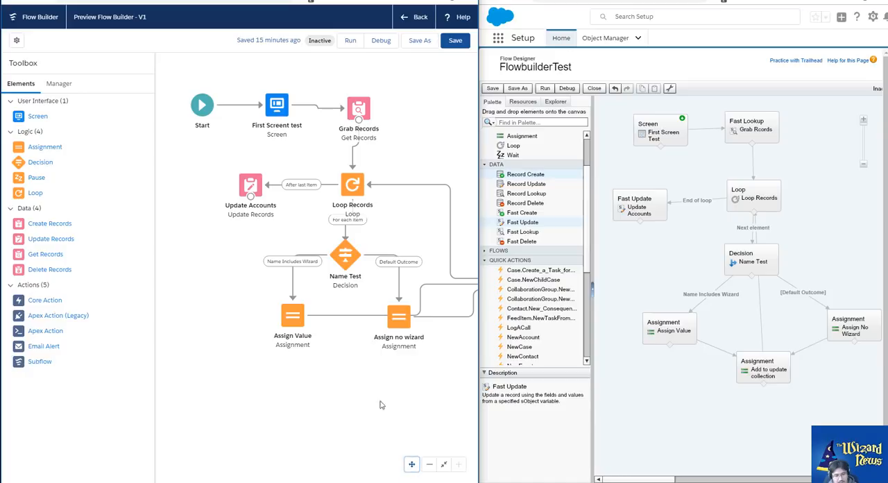
pyautogui.doubleClick(277, 106)
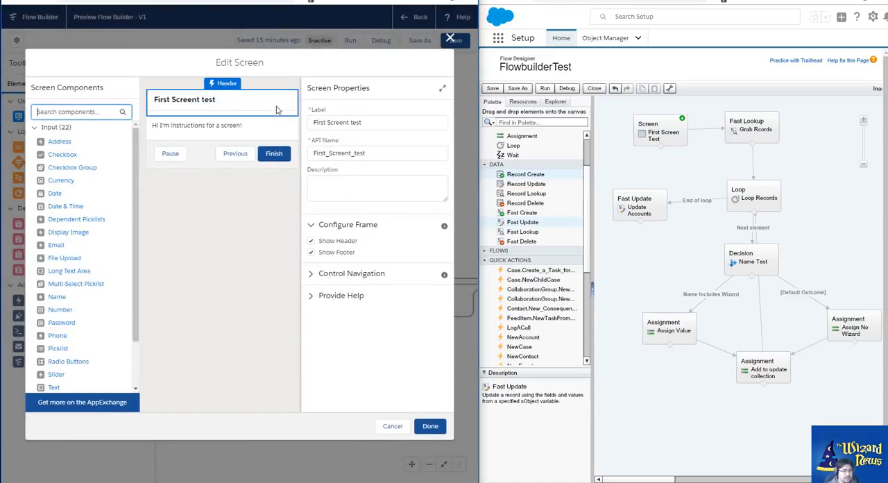
pyautogui.click(312, 275)
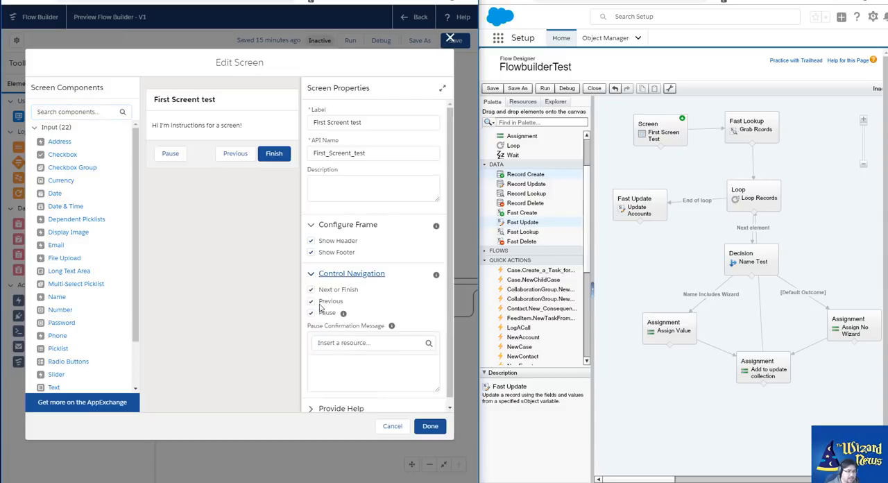
pyautogui.click(313, 275)
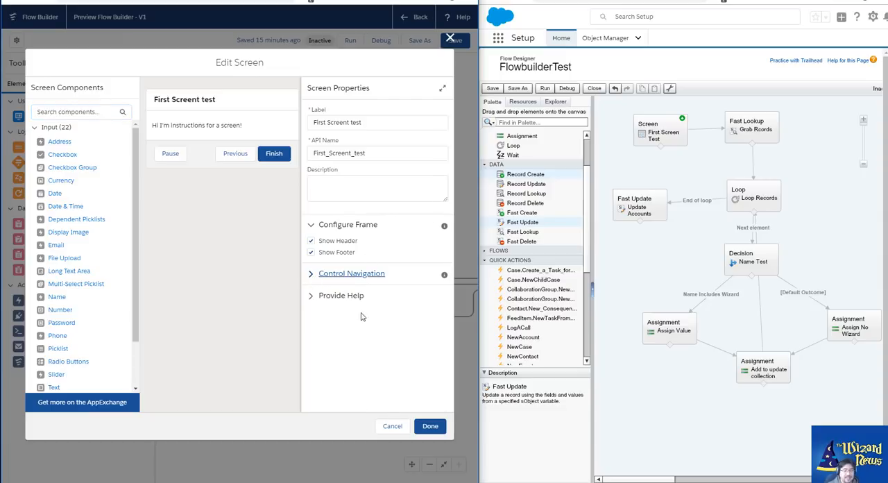
pyautogui.click(392, 426)
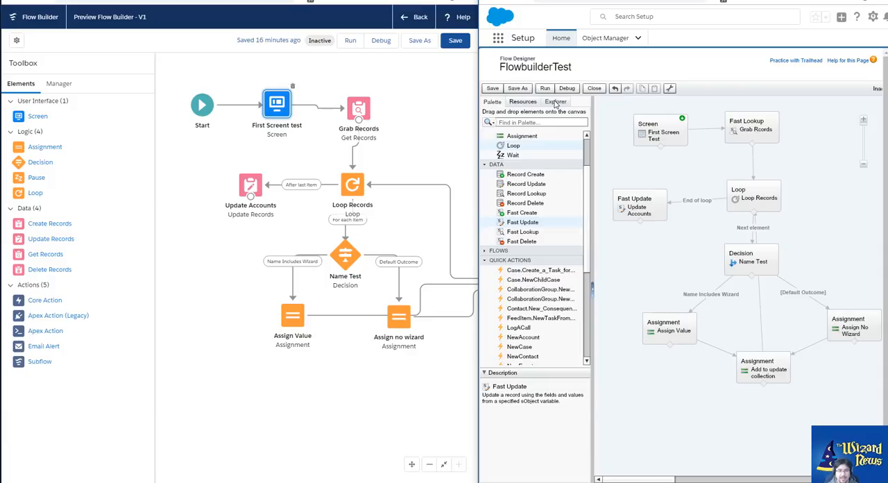
# Compare Flow Designer's creatable resources and Explorer contents with the resources and elements managed in Flow Builder
pyautogui.click(533, 102)
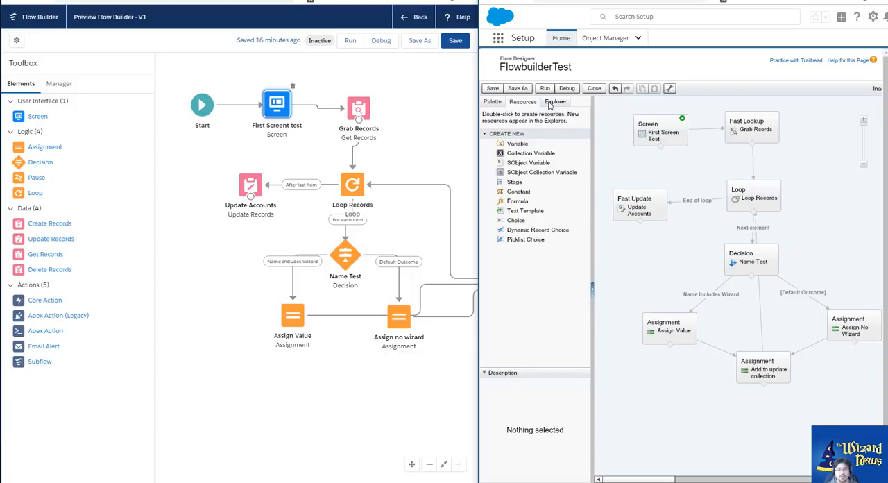
pyautogui.click(551, 103)
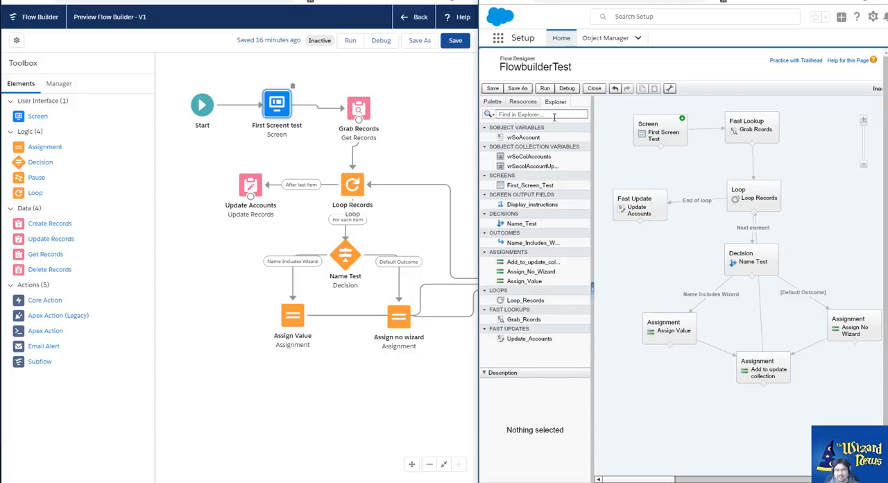
pyautogui.click(66, 91)
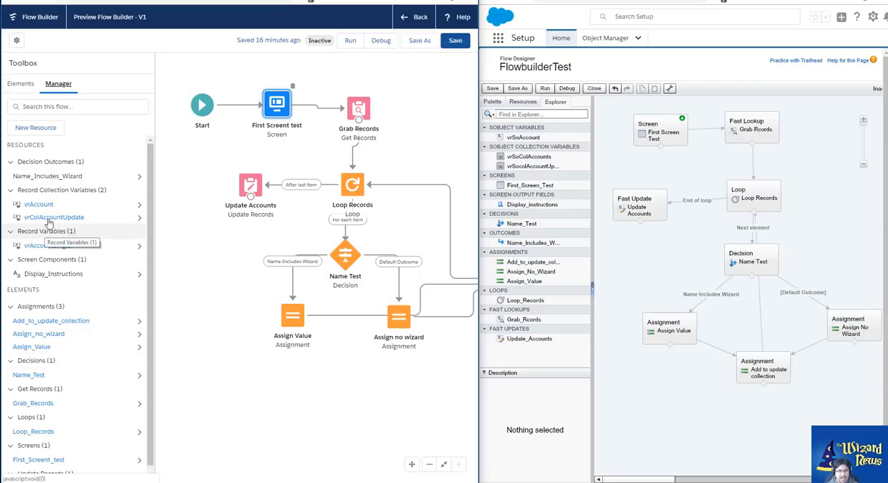
pyautogui.click(23, 85)
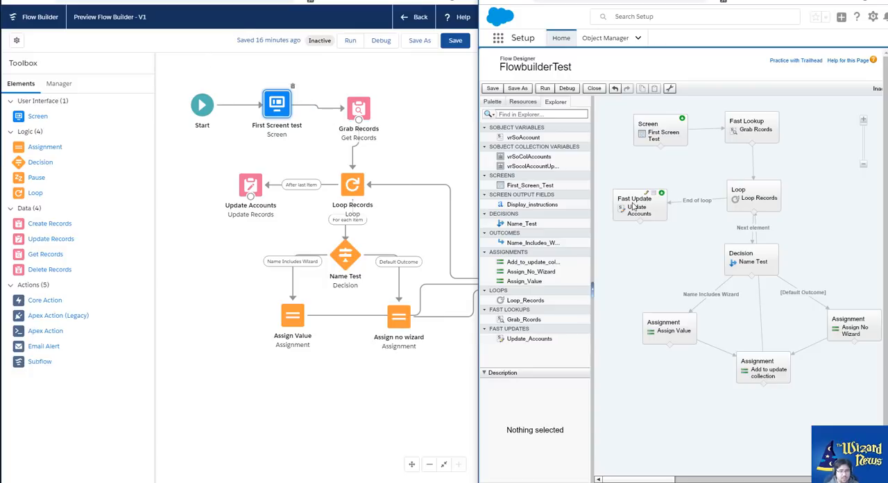
# Rearrange the Flow Designer canvas, nudging Update Accounts and moving Assign No Wizard below Name Test and Add to update collection beside it
pyautogui.moveTo(659, 195)
pyautogui.mouseDown()
pyautogui.moveTo(759, 278)
pyautogui.moveTo(665, 152)
pyautogui.moveTo(660, 194)
pyautogui.mouseUp()
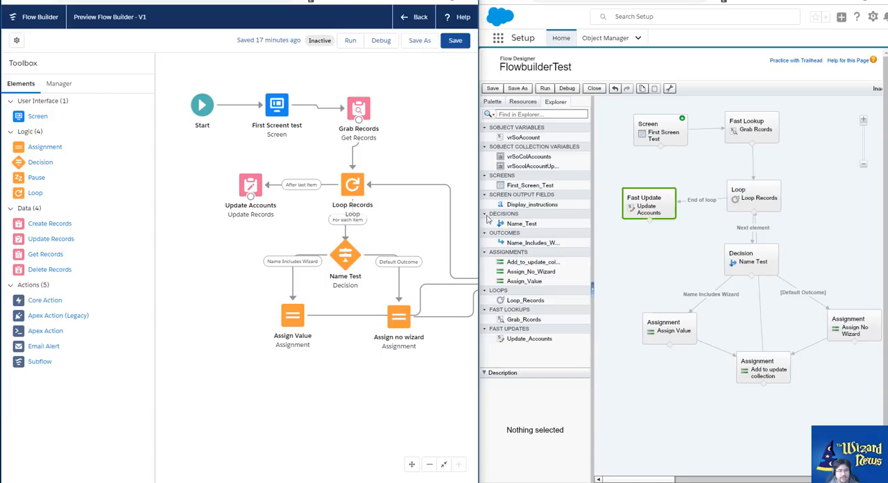
pyautogui.moveTo(842, 334); pyautogui.dragTo(732, 334)
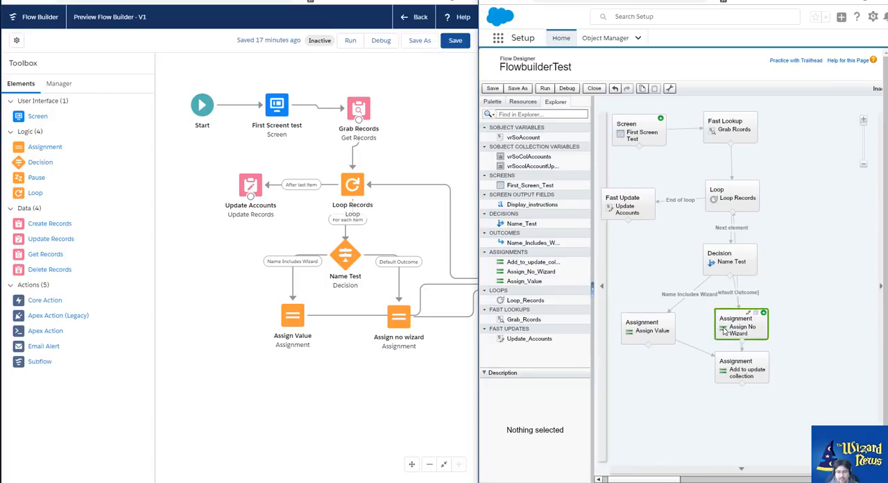
pyautogui.moveTo(739, 367); pyautogui.dragTo(831, 293)
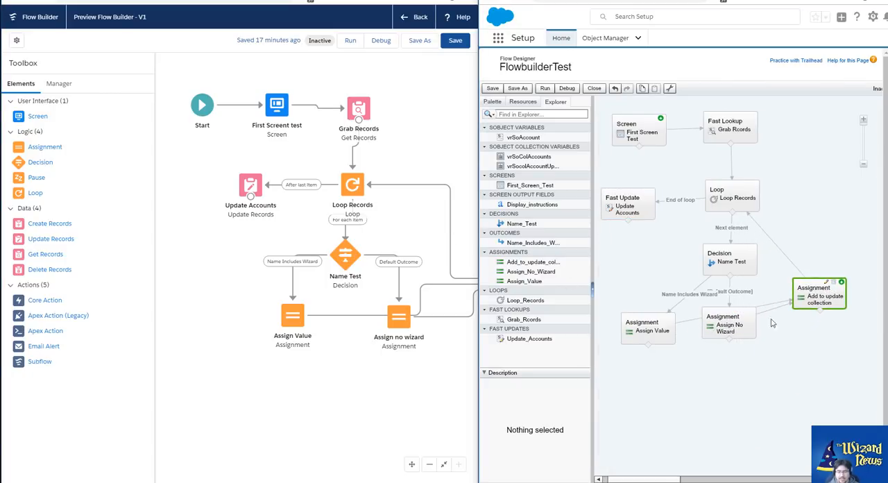
pyautogui.moveTo(744, 330); pyautogui.dragTo(750, 343)
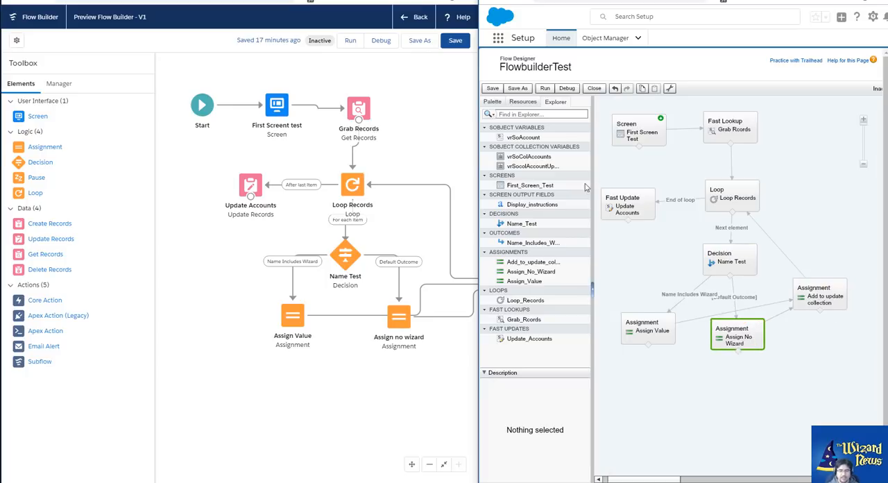
# Move the Add to update collection assignment closer to Assign no wizard on the Flow Builder canvas
pyautogui.click(412, 464)
pyautogui.moveTo(417, 399); pyautogui.dragTo(329, 386)
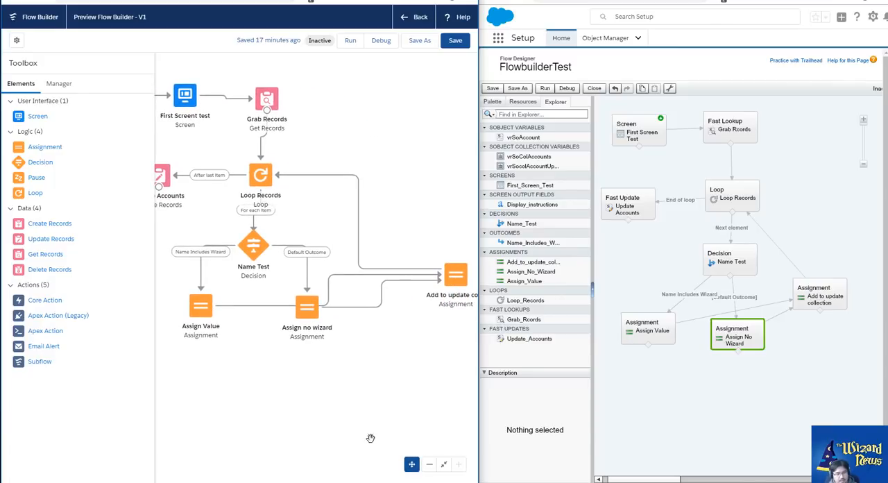
pyautogui.click(411, 464)
pyautogui.moveTo(454, 278); pyautogui.dragTo(380, 276)
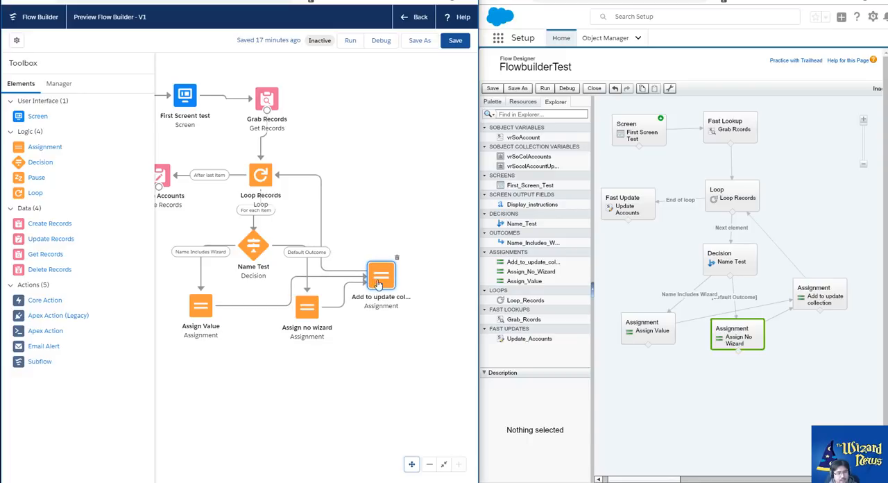
pyautogui.click(410, 463)
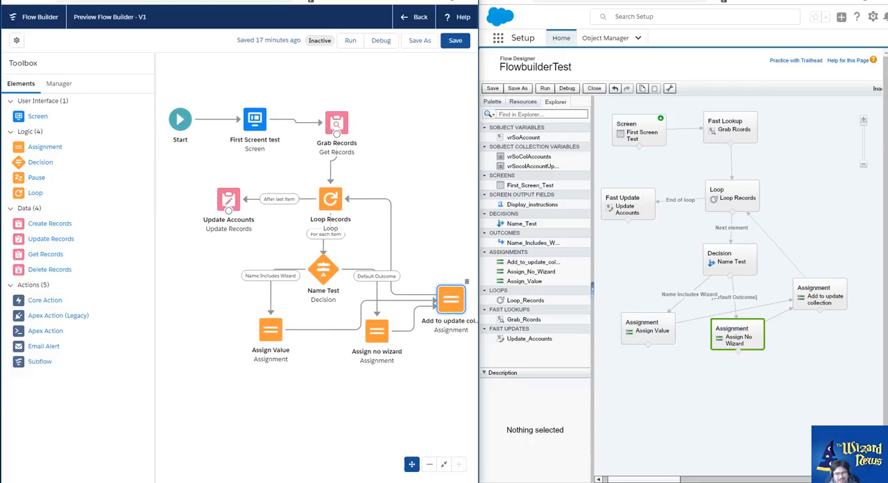
pyautogui.click(412, 462)
pyautogui.click(412, 464)
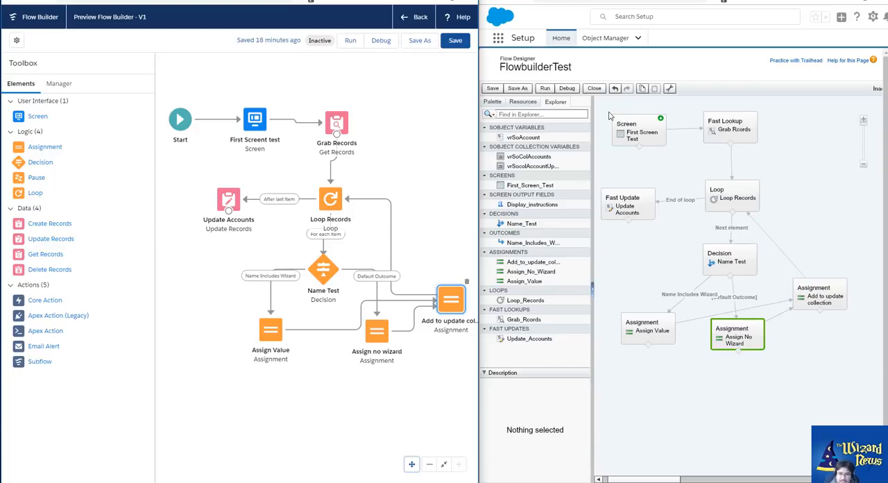
# Open the Assign Value assignment in Flow Designer and search its variable choices for "number"
pyautogui.click(492, 102)
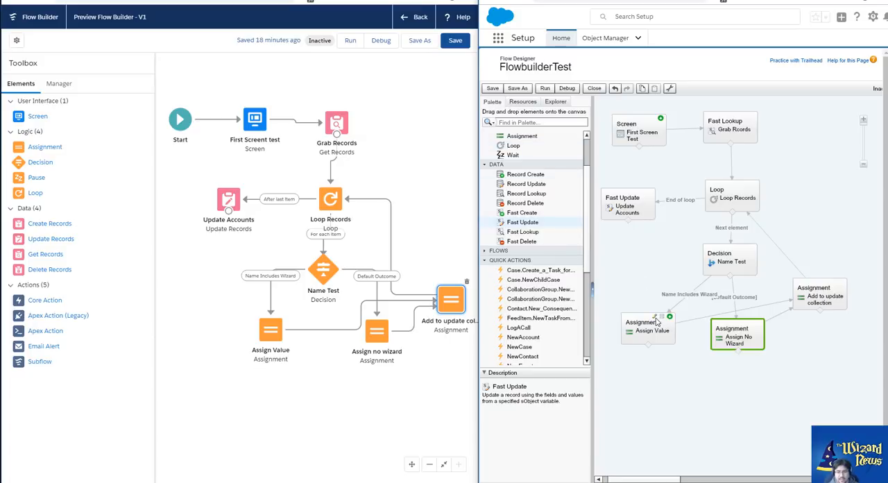
pyautogui.click(655, 320)
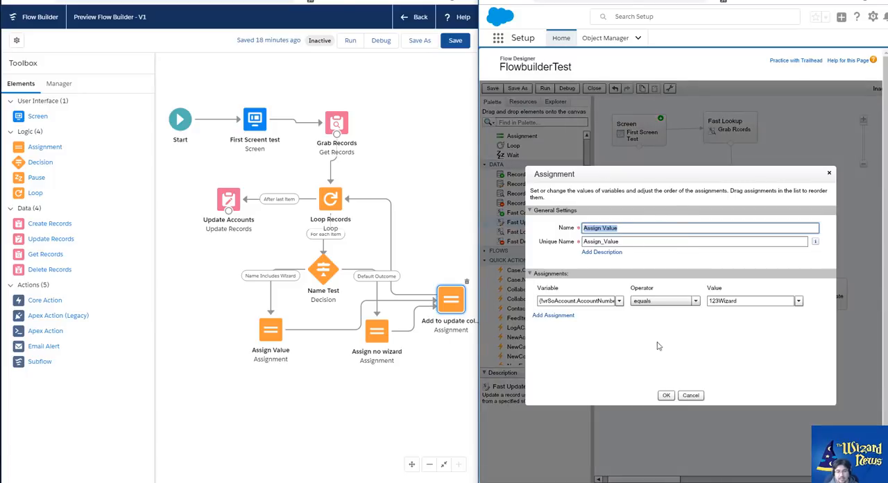
pyautogui.click(571, 299)
pyautogui.hotkey('ctrl', 'a')
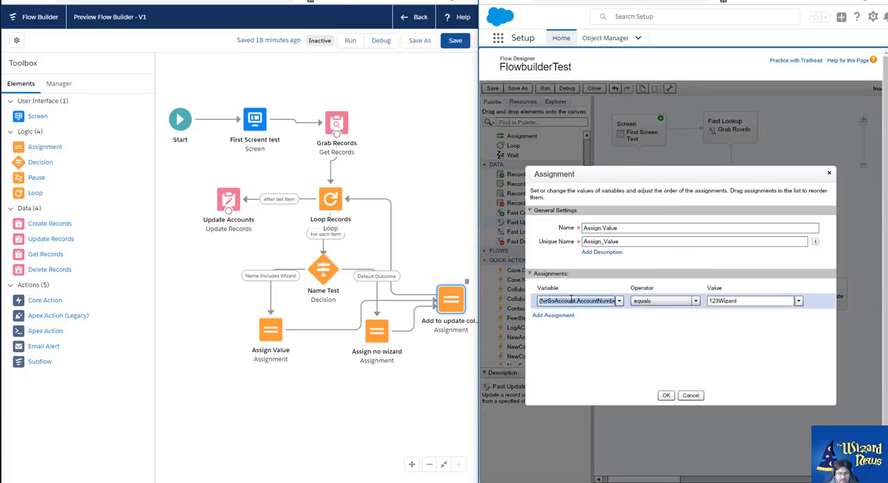
pyautogui.press('BackSpace')
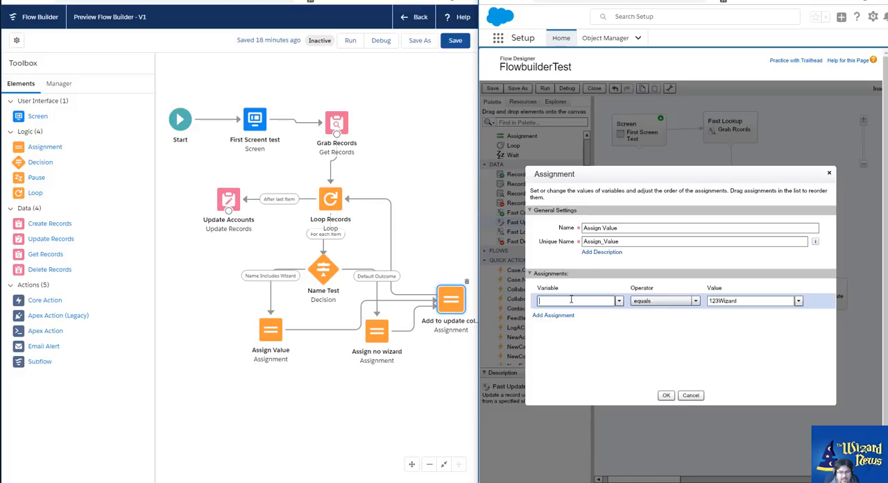
pyautogui.write('number')
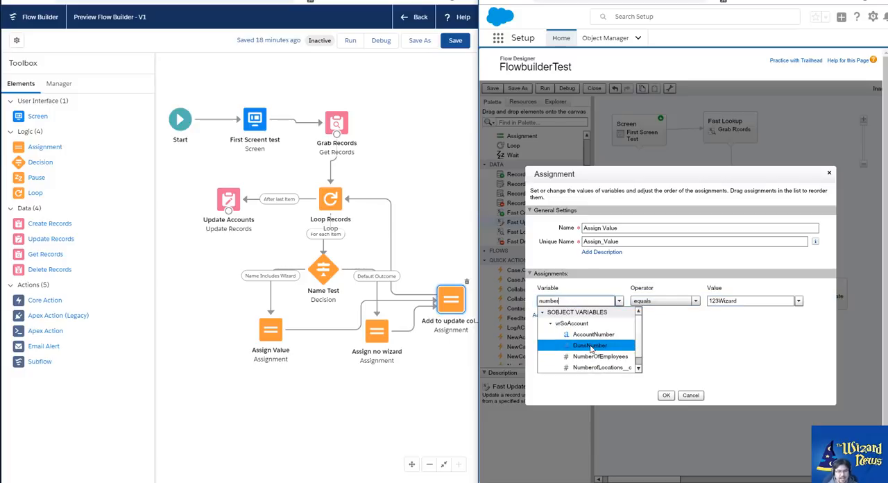
# Open the Assign Value assignment in Flow Builder, search its variable choices for "number", and clear the search text
pyautogui.doubleClick(273, 342)
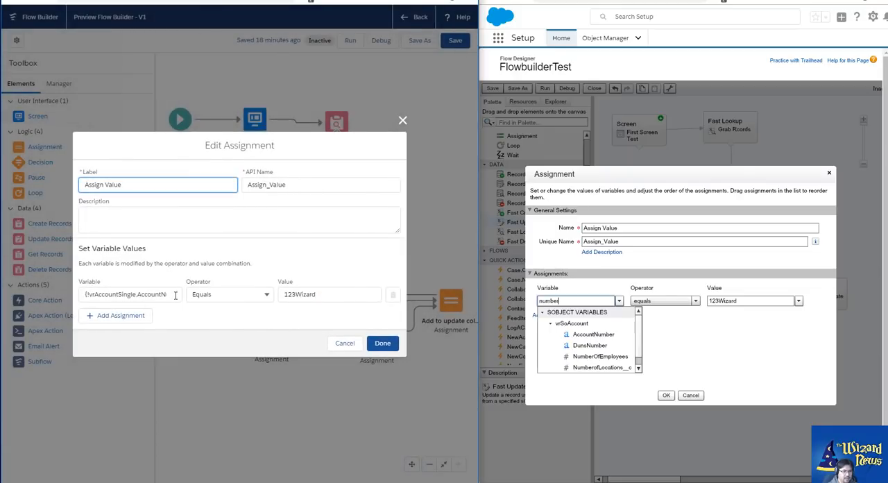
pyautogui.click(159, 295)
pyautogui.tripleClick(157, 299)
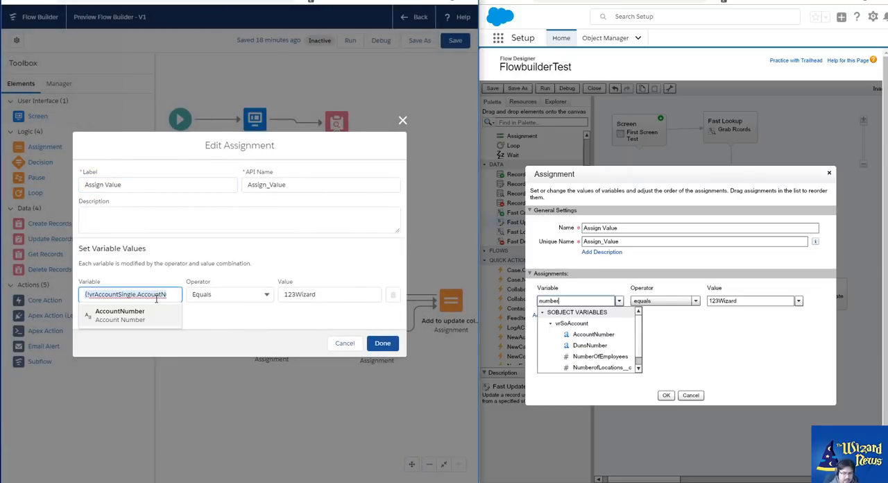
pyautogui.press('BackSpace')
pyautogui.write('number')
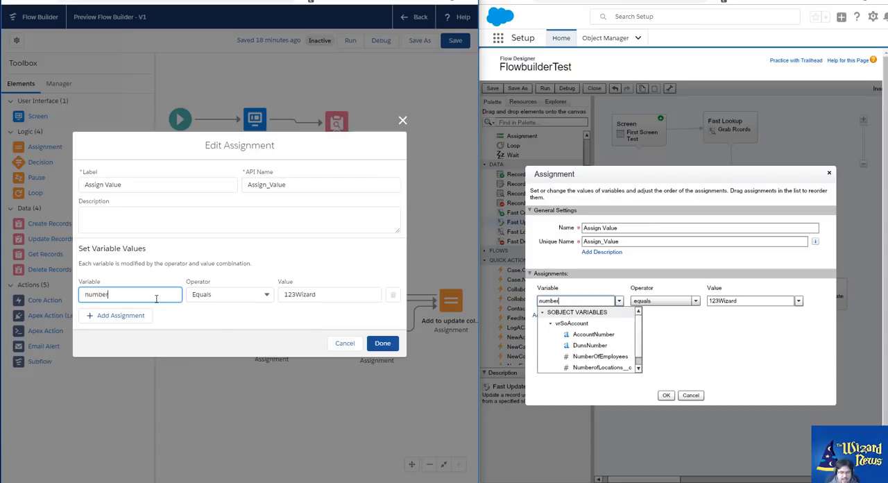
pyautogui.press('BackSpace')
pyautogui.press('BackSpace')
pyautogui.press('BackSpace')
pyautogui.press('BackSpace')
pyautogui.press('BackSpace')
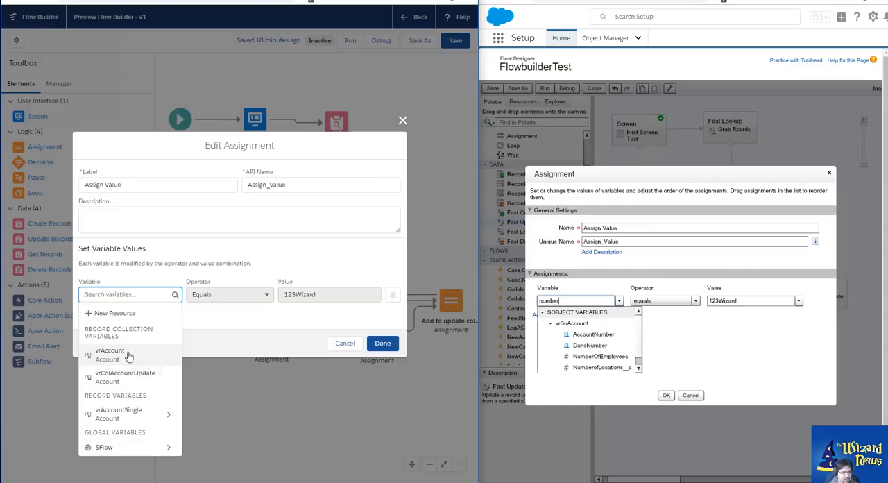
# Choose vrAccountSingle, search its fields for "name" and "number", pick AccountNumber, and close both Assign Value dialogs without saving
pyautogui.click(132, 414)
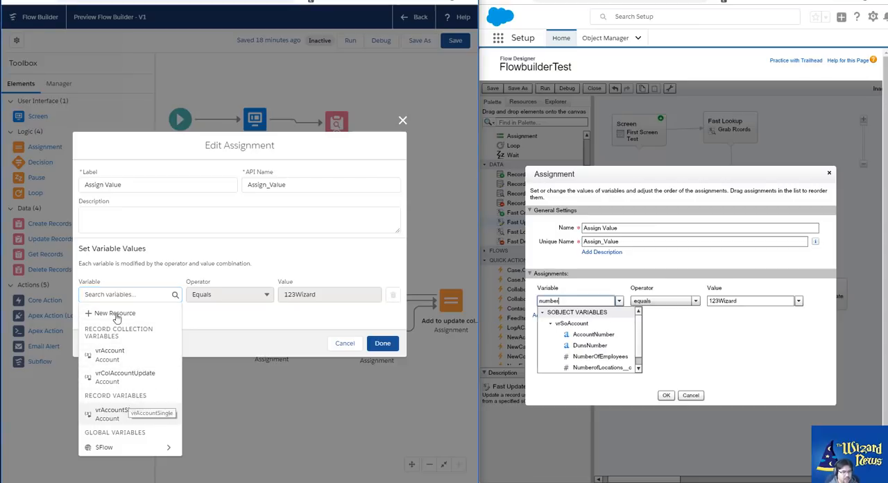
pyautogui.write('name')
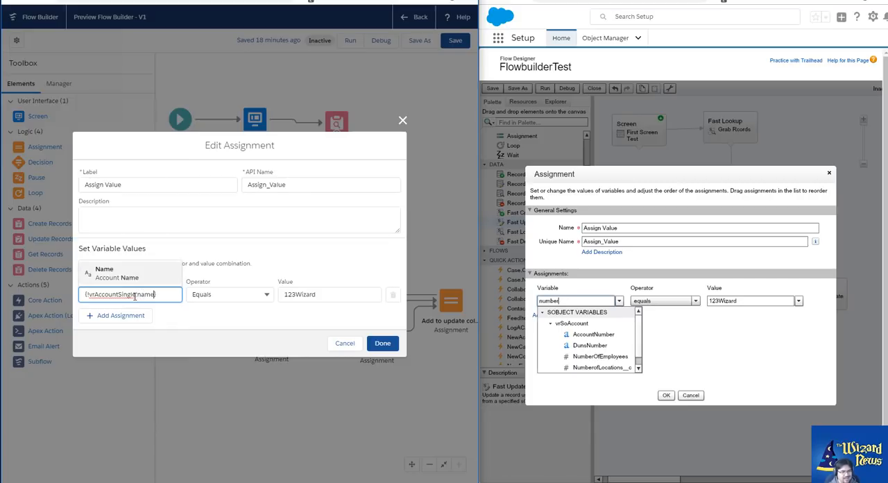
pyautogui.press('BackSpace')
pyautogui.press('BackSpace')
pyautogui.press('BackSpace')
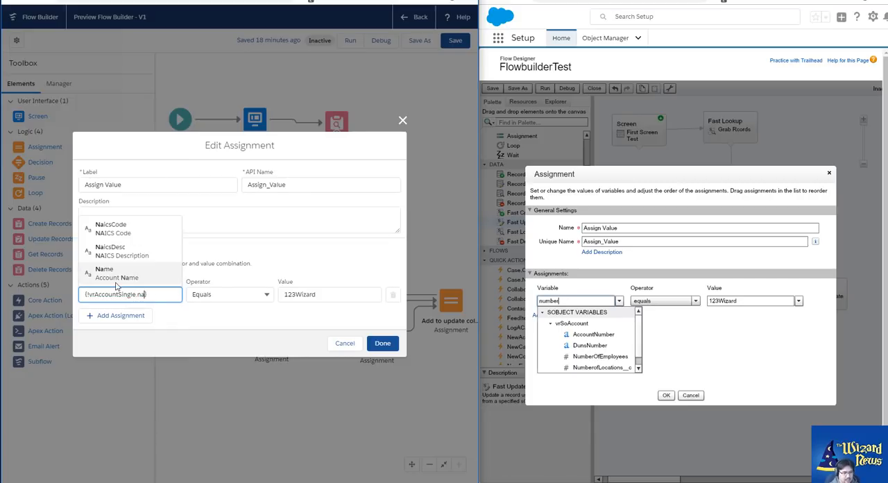
pyautogui.write('umber')
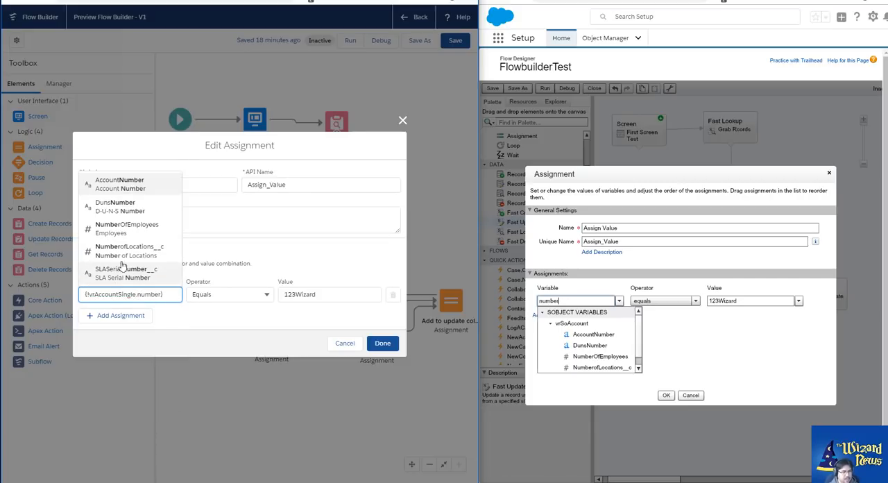
pyautogui.click(135, 182)
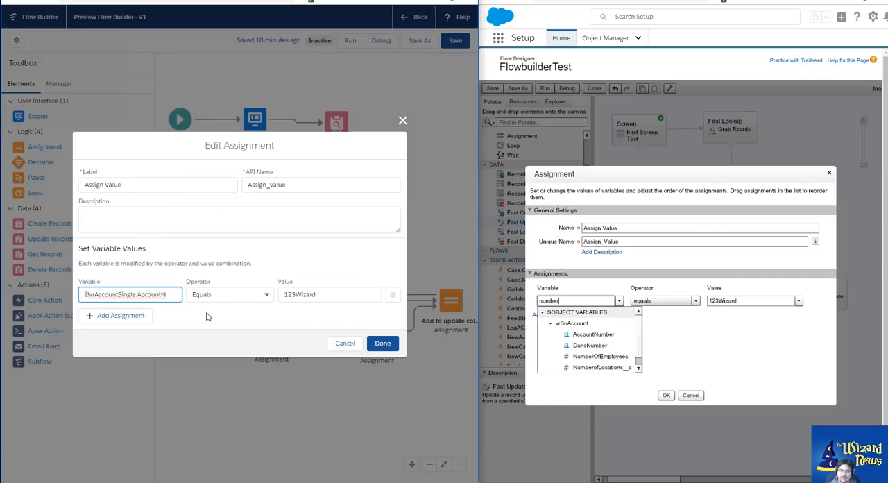
pyautogui.click(402, 120)
pyautogui.click(829, 173)
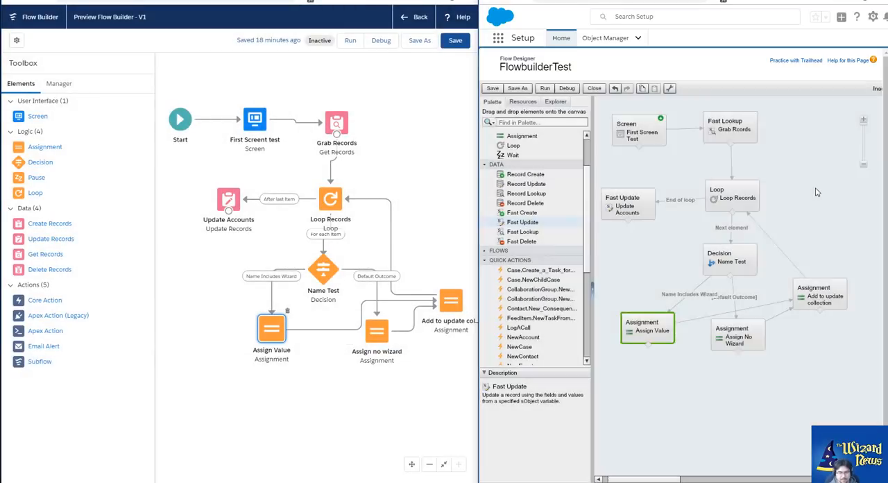